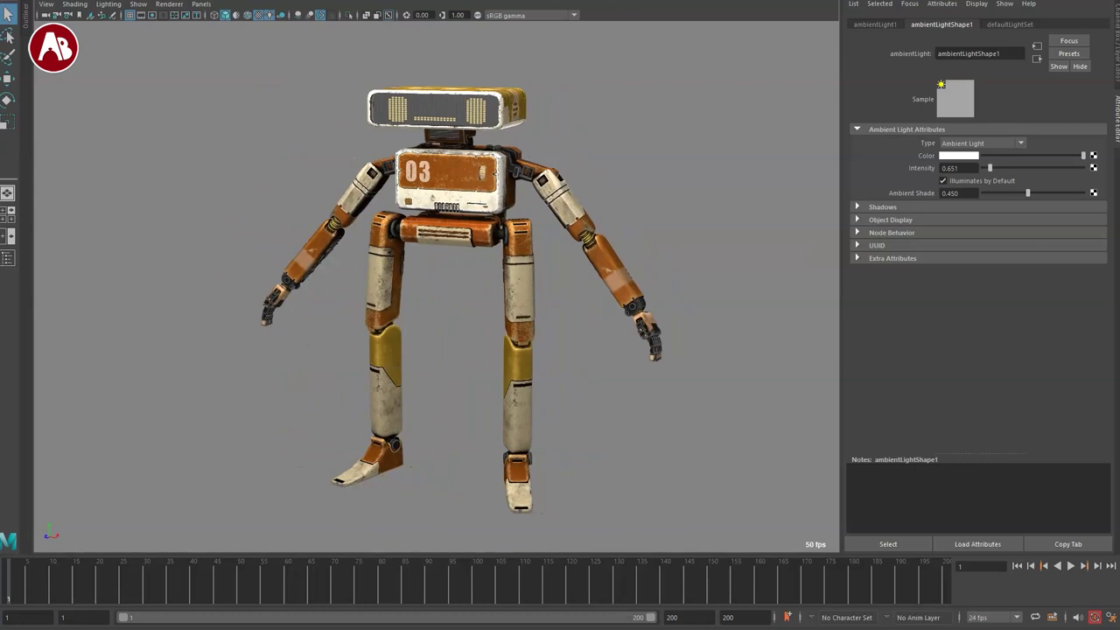
# Step: Browse the Long Winter characters page and the animation rig blog to view the Jadd robot and other available rigs
pyautogui.moveTo(252, 0); pyautogui.dragTo(300, 11)
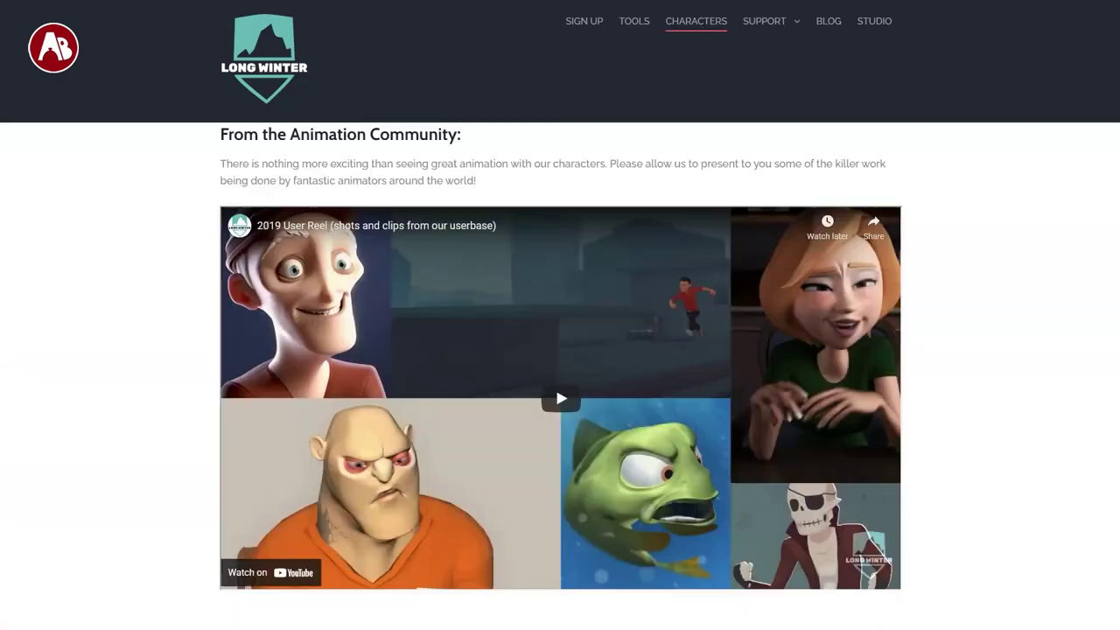
pyautogui.scroll(-20, 560, 350)
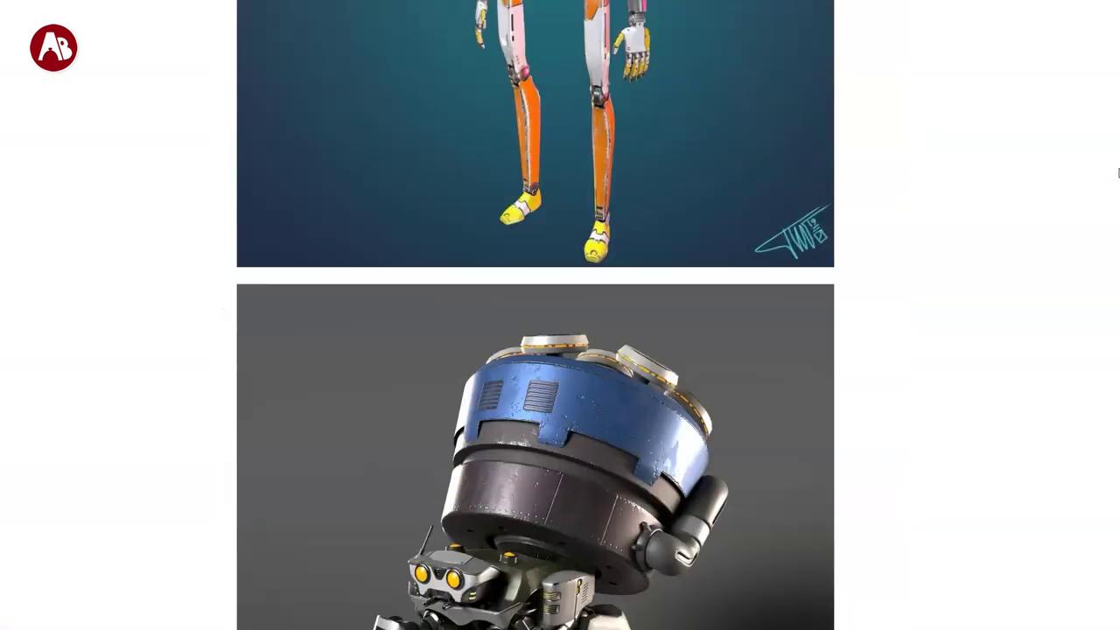
pyautogui.moveTo(1119, 172); pyautogui.dragTo(1119, 120)
pyautogui.scroll(10, 560, 350)
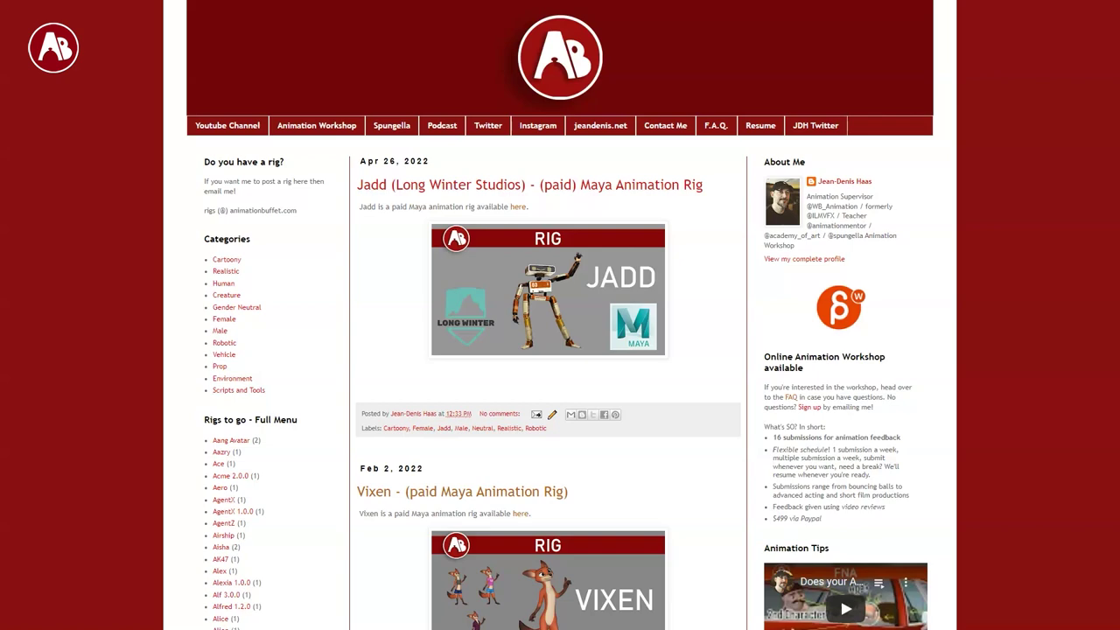
pyautogui.scroll(-20, 560, 350)
pyautogui.scroll(-20, 560, 350)
pyautogui.scroll(-20, 560, 350)
pyautogui.scroll(-20, 560, 350)
pyautogui.scroll(-20, 560, 350)
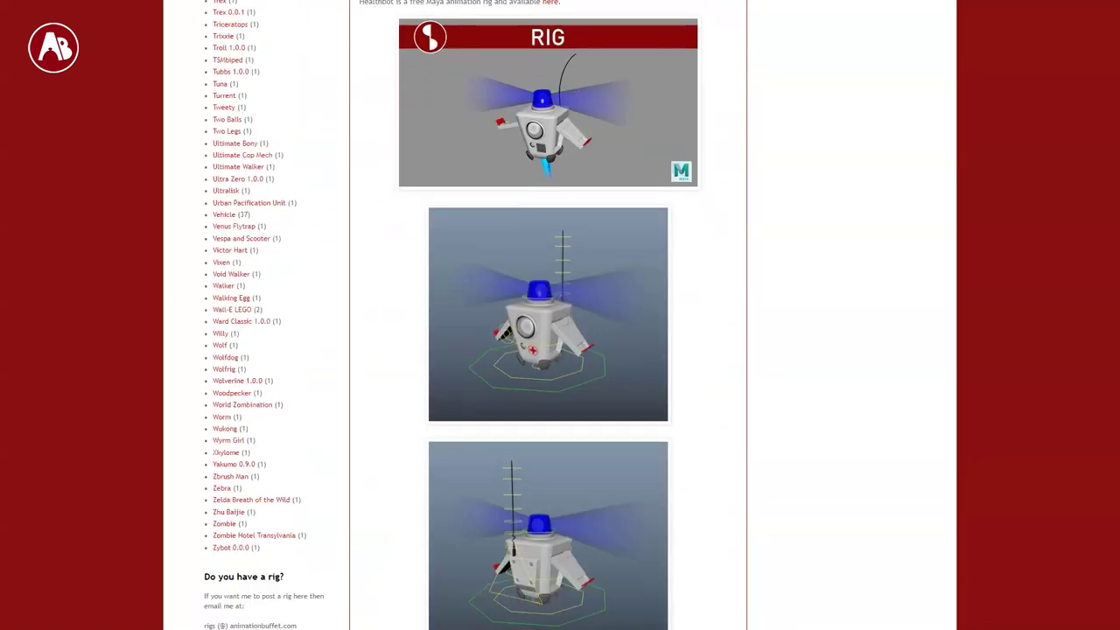
pyautogui.scroll(-20, 560, 350)
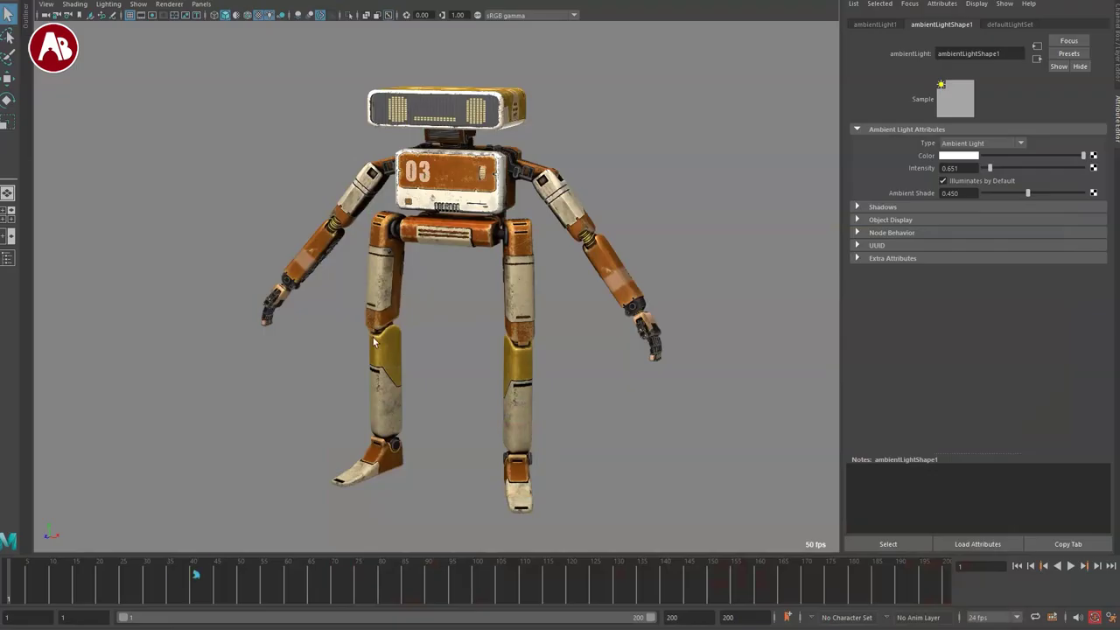
# Step: Enlarge the wireframe perspective view and limit its displayed object types to NURBS Curves and Polygons
pyautogui.press('space')
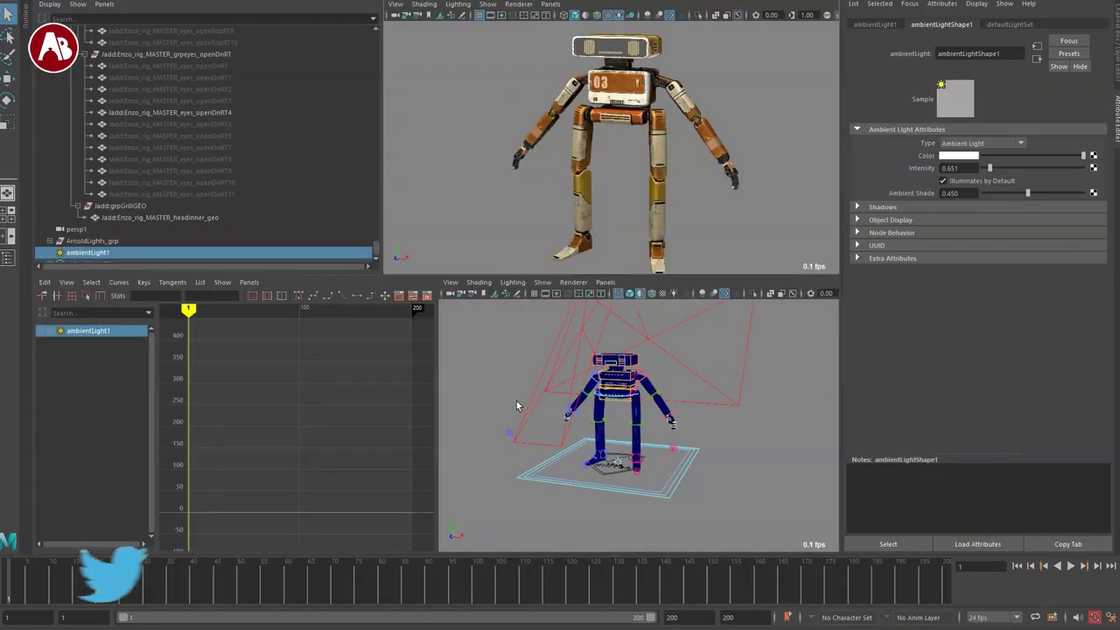
pyautogui.press('space')
pyautogui.click(139, 5)
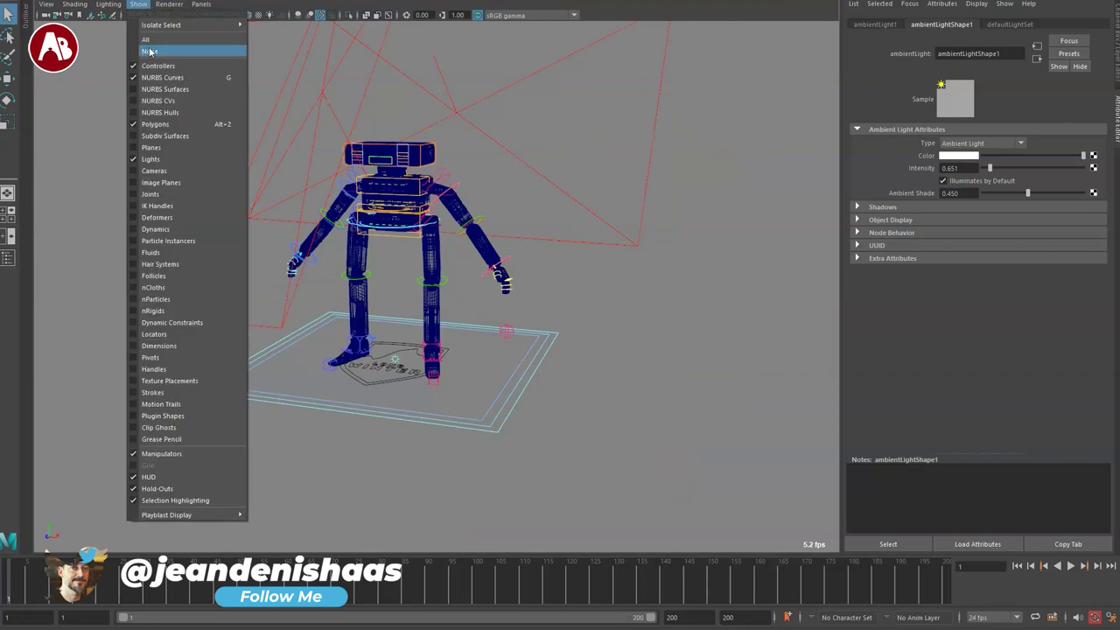
pyautogui.click(150, 52)
pyautogui.click(139, 4)
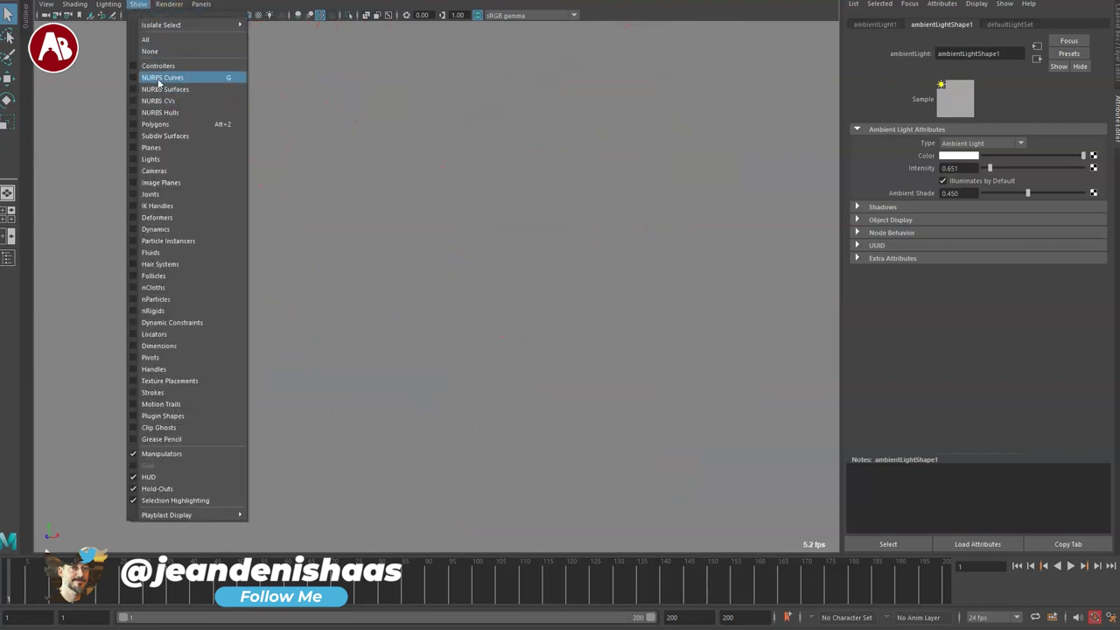
pyautogui.click(162, 77)
pyautogui.click(140, 4)
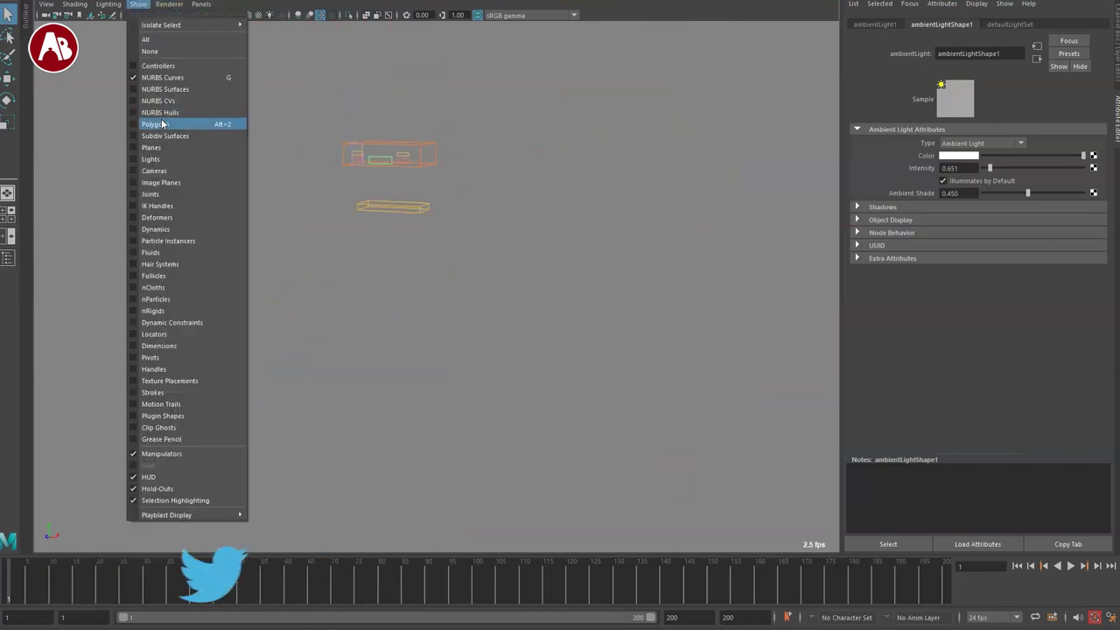
pyautogui.click(161, 124)
# Step: Switch the perspective view to shaded, textured display and enable Controllers so the rig's control curves are shown
pyautogui.press('6')
pyautogui.keyDown('alt'); pyautogui.moveTo(419, 344); pyautogui.dragTo(376, 339); pyautogui.keyUp('alt')
pyautogui.keyDown('alt'); pyautogui.moveTo(376, 339); pyautogui.dragTo(352, 332, button='right'); pyautogui.keyUp('alt')
pyautogui.keyDown('alt'); pyautogui.moveTo(352, 332); pyautogui.dragTo(390, 308); pyautogui.keyUp('alt')
pyautogui.moveTo(250, 93)
pyautogui.keyDown('alt'); pyautogui.mouseDown()
pyautogui.moveTo(333, 272)
pyautogui.moveTo(266, 361)
pyautogui.mouseUp(); pyautogui.keyUp('alt')
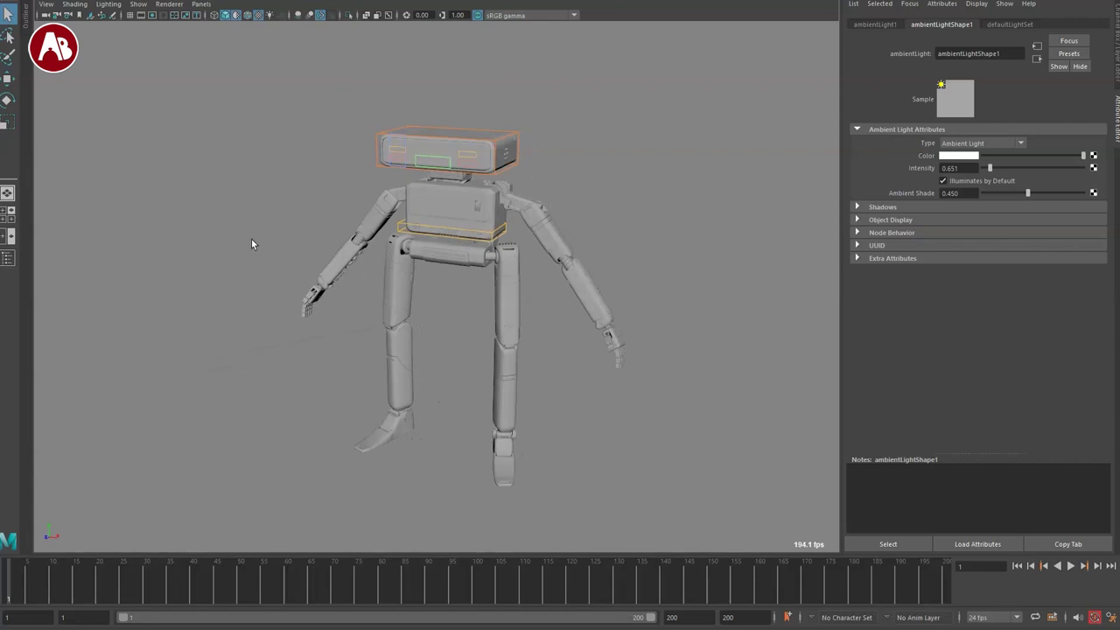
pyautogui.click(168, 5)
pyautogui.moveTo(137, 5)
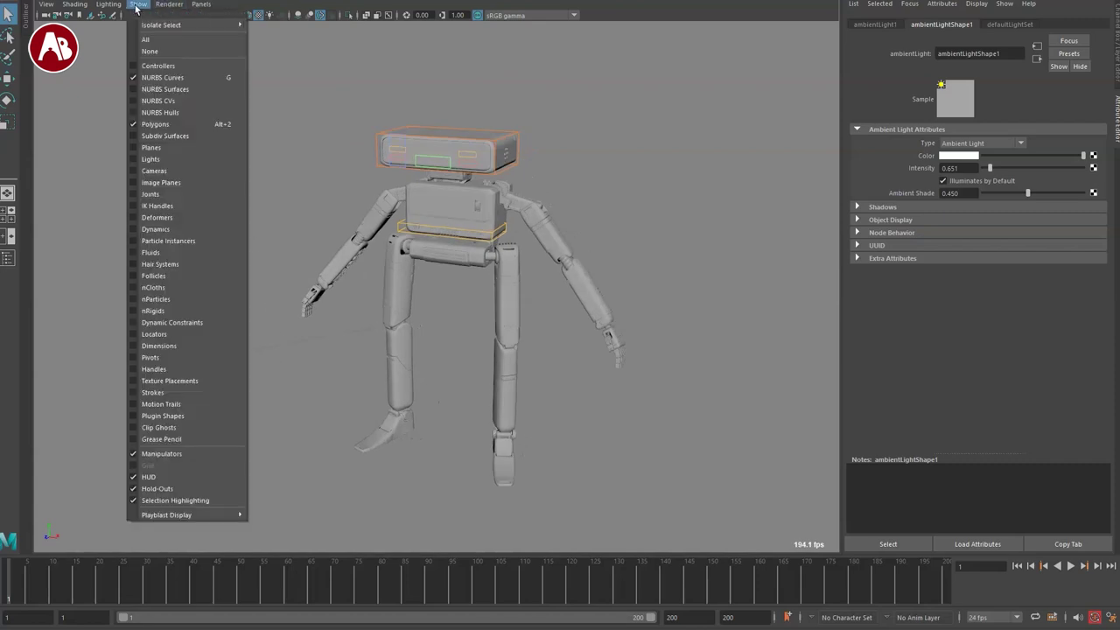
pyautogui.click(170, 66)
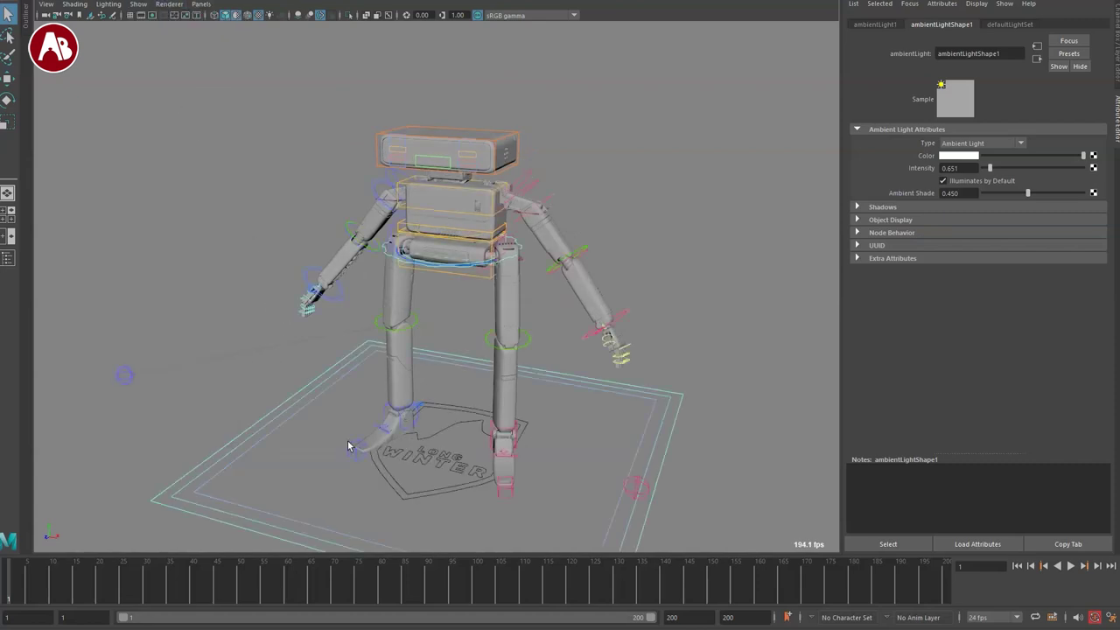
pyautogui.scroll(-4, 328, 415)
pyautogui.keyDown('alt'); pyautogui.moveTo(313, 388); pyautogui.dragTo(259, 286); pyautogui.keyUp('alt')
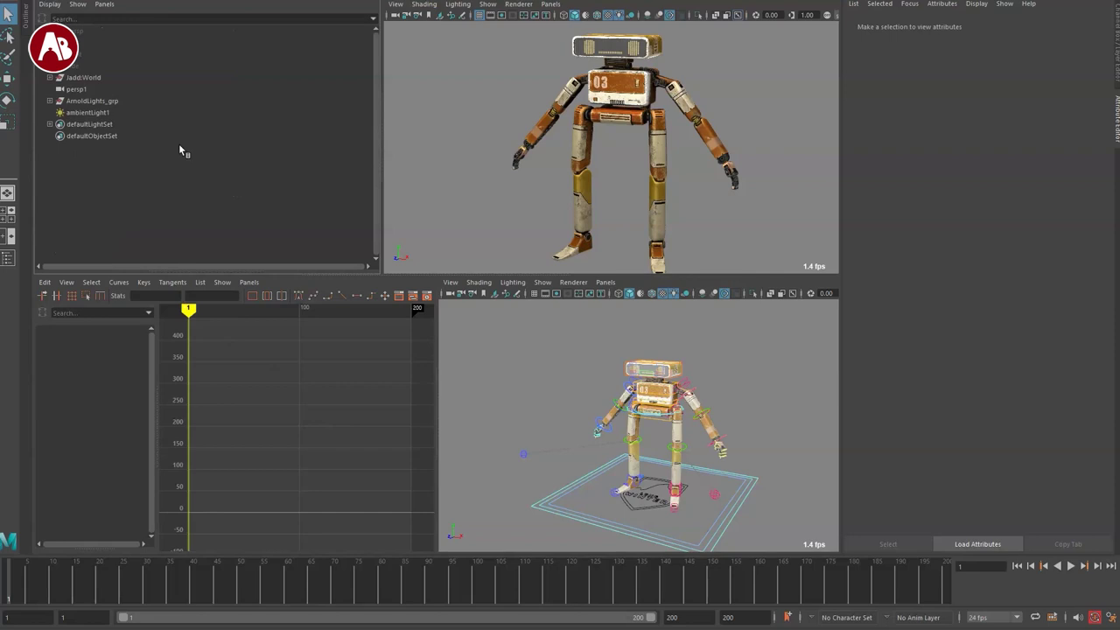
# Step: Inspect the Jadd:World group in the outliner, clear the selection, and play the timeline to check the rig's playback speed
pyautogui.click(94, 101)
pyautogui.click(98, 78)
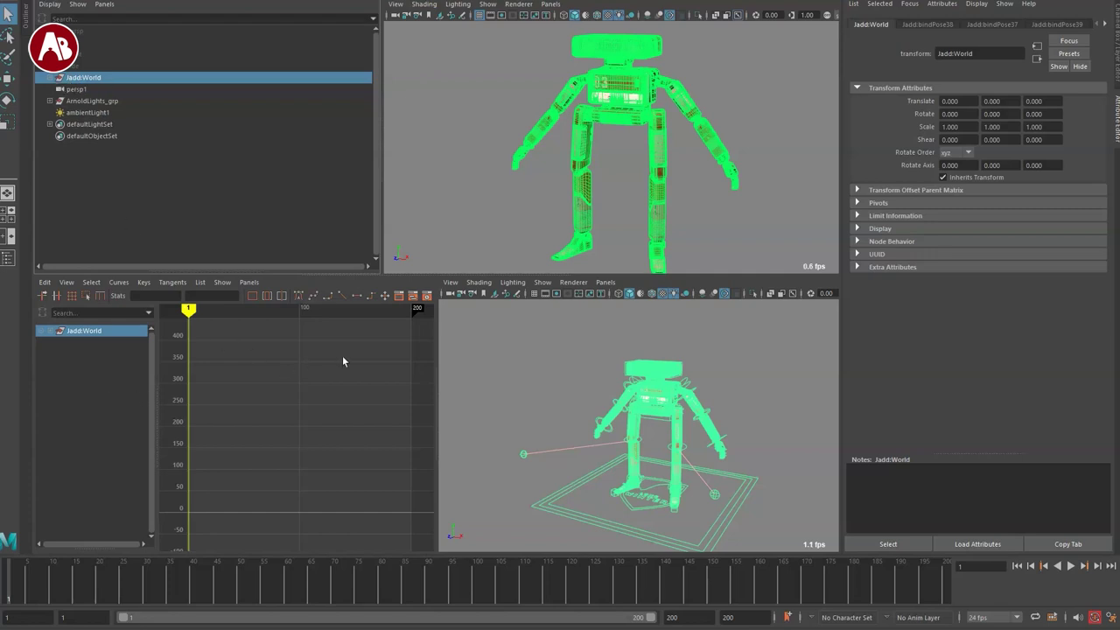
pyautogui.click(525, 393)
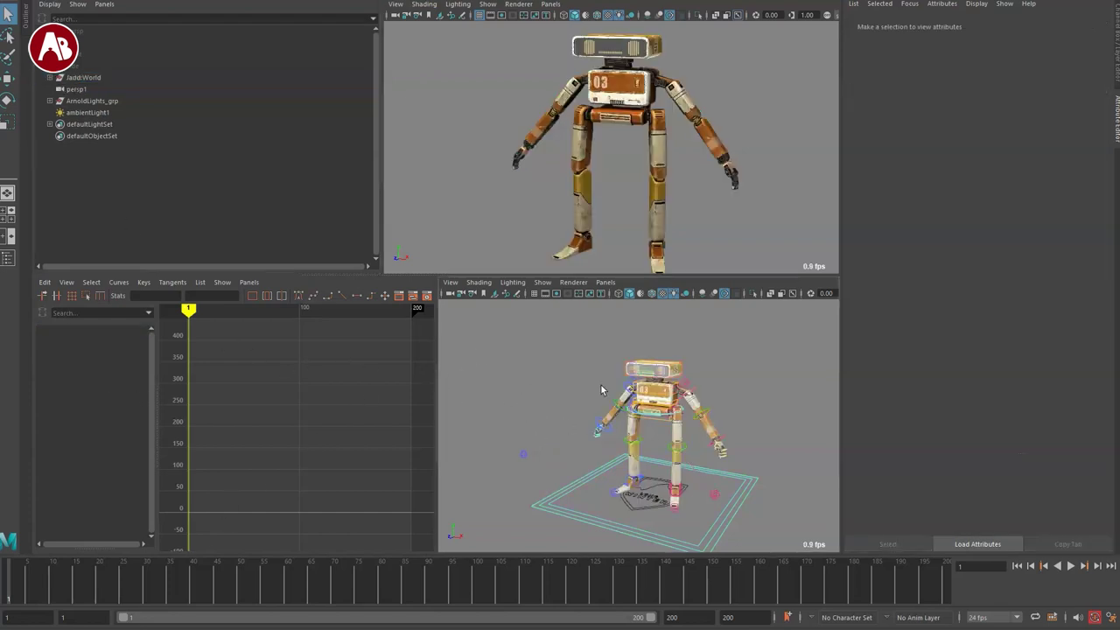
pyautogui.hotkey('alt', 'v')
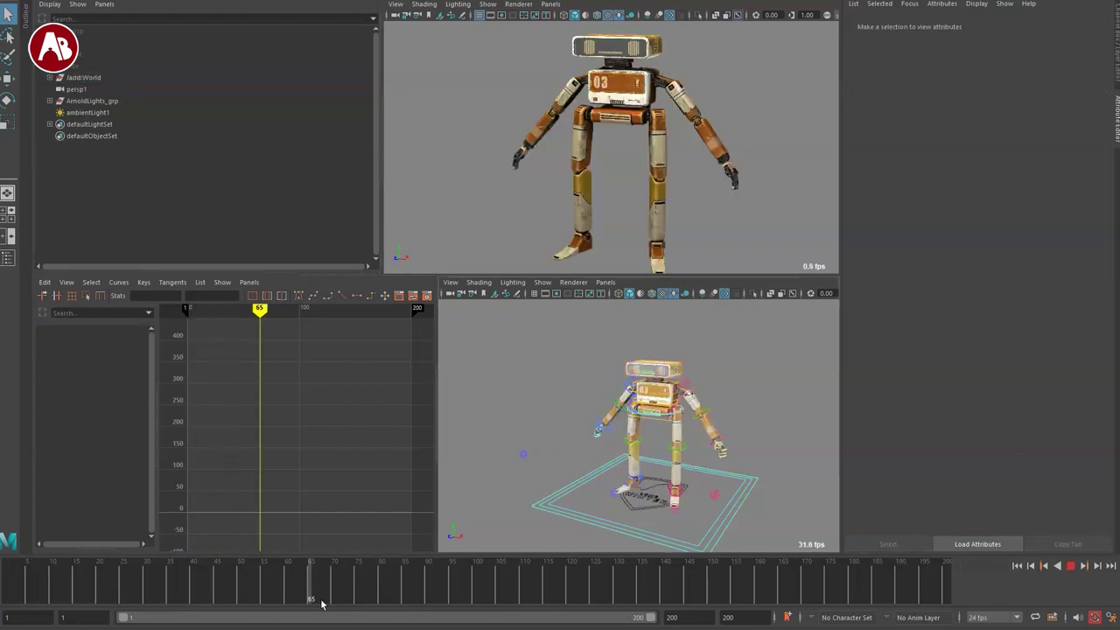
pyautogui.hotkey('alt', 'v')
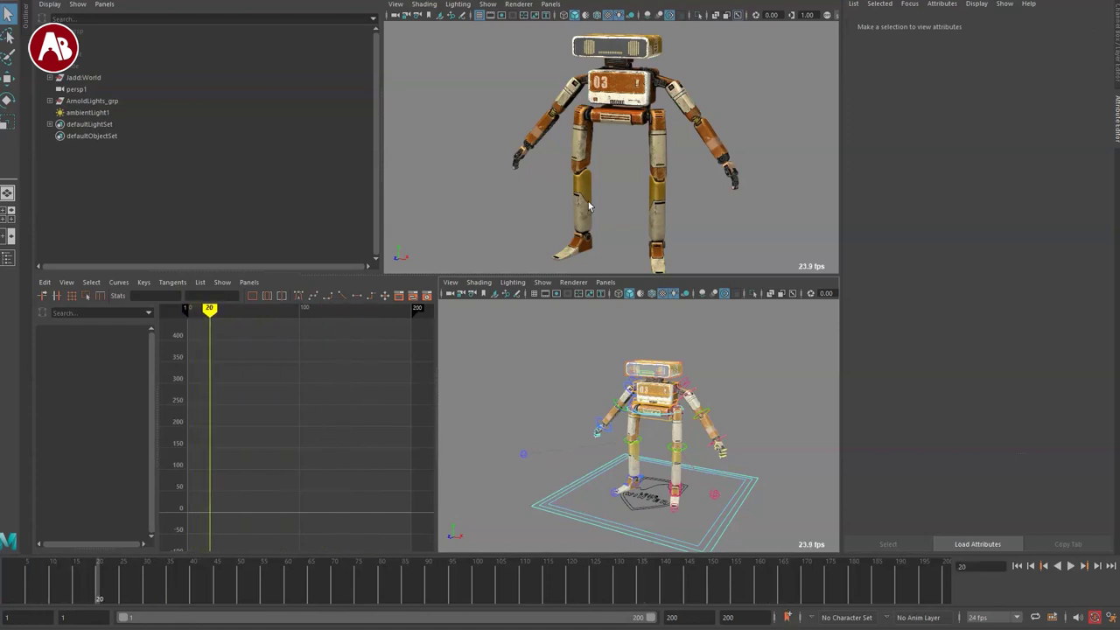
pyautogui.hotkey('shift', 'alt', 'v')
pyautogui.hotkey('alt', 'v')
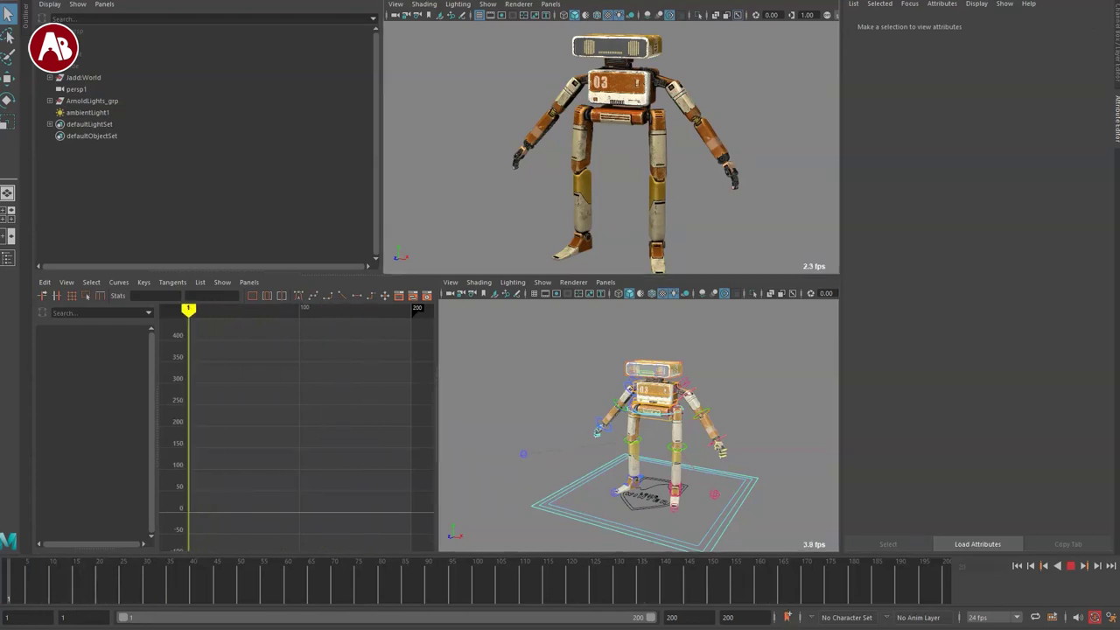
# Step: Enlarge the perspective view, select the square ground control Jadd:Possitioner1, and display its channels instead of the attribute details
pyautogui.press('space')
pyautogui.keyDown('alt'); pyautogui.moveTo(372, 356); pyautogui.dragTo(384, 318, button='middle'); pyautogui.keyUp('alt')
pyautogui.click(479, 19)
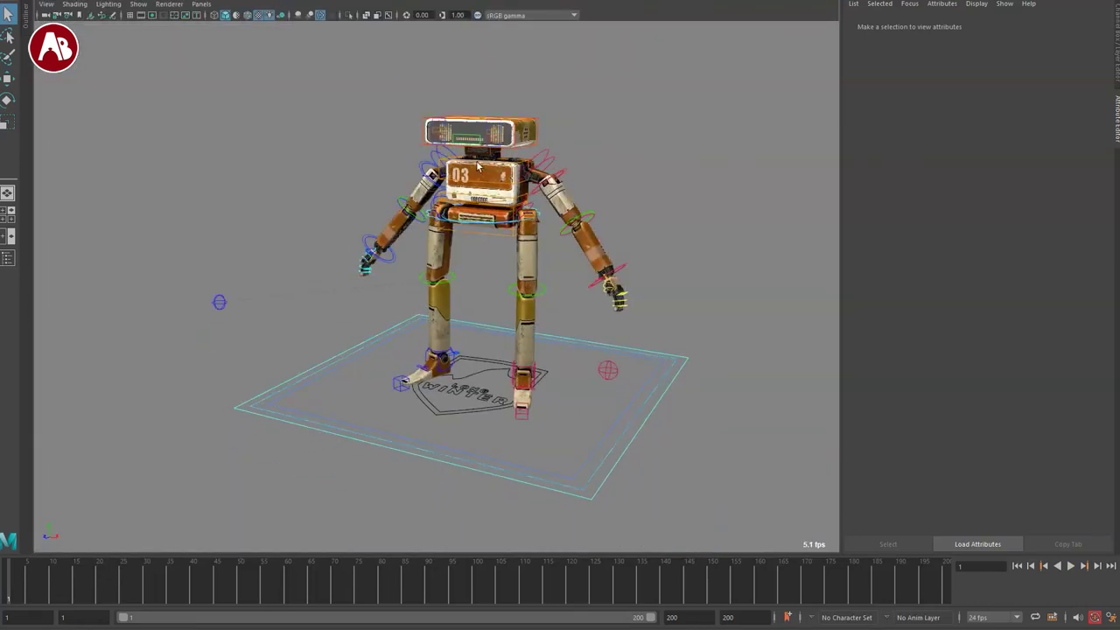
pyautogui.scroll(3, 353, 372)
pyautogui.keyDown('alt'); pyautogui.moveTo(350, 388); pyautogui.dragTo(481, 390); pyautogui.keyUp('alt')
pyautogui.keyDown('alt'); pyautogui.moveTo(480, 390); pyautogui.dragTo(582, 436, button='right'); pyautogui.keyUp('alt')
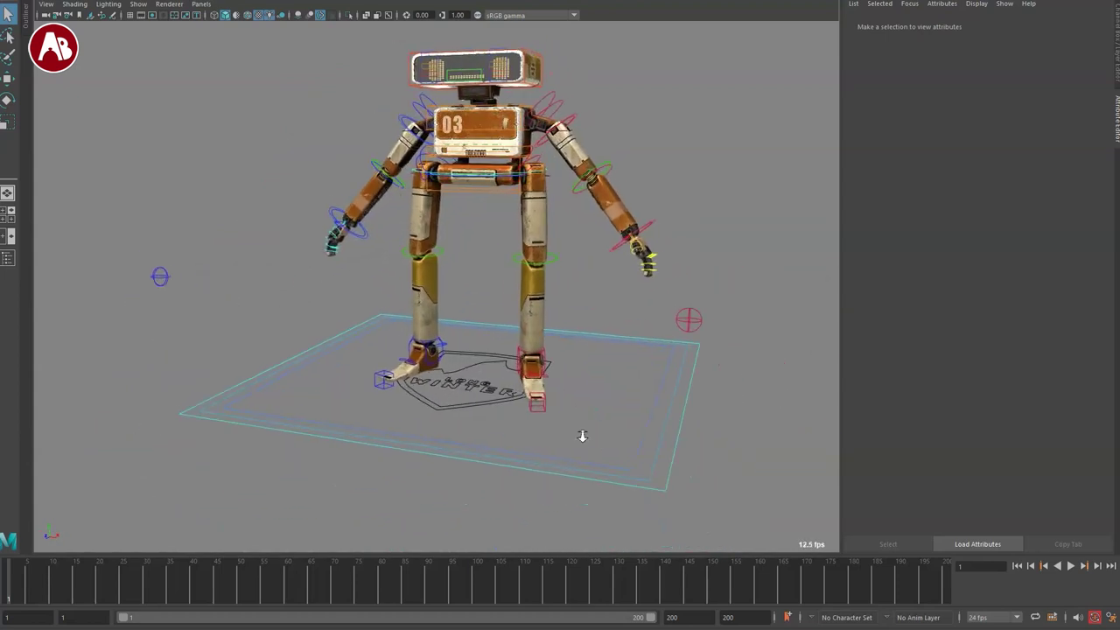
pyautogui.keyDown('alt'); pyautogui.moveTo(582, 437); pyautogui.dragTo(626, 459); pyautogui.keyUp('alt')
pyautogui.click(693, 473)
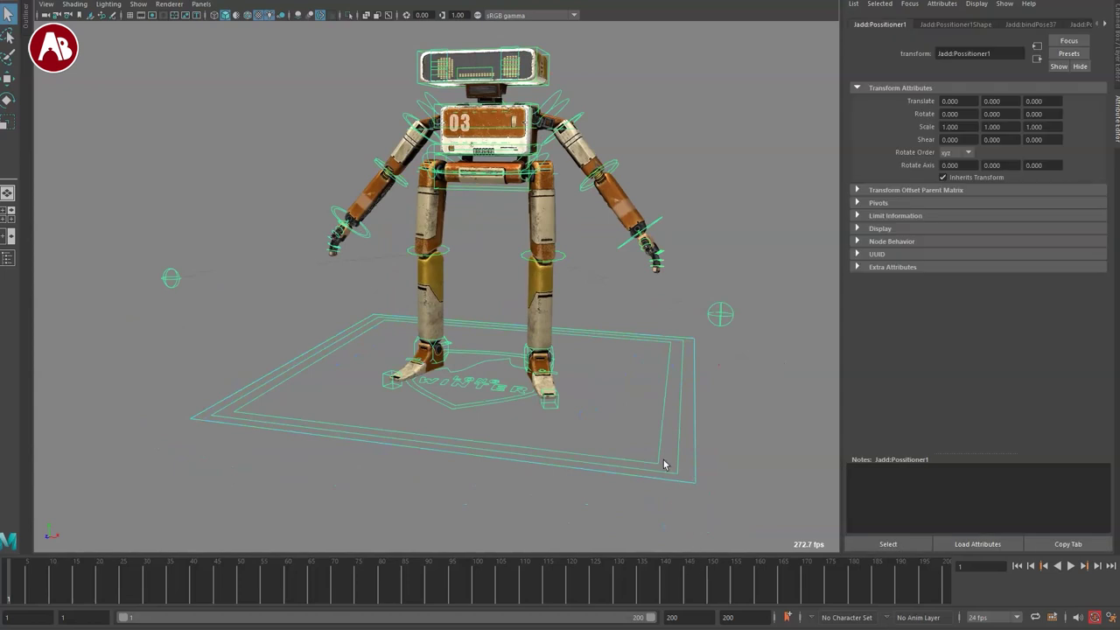
pyautogui.click(1109, 15)
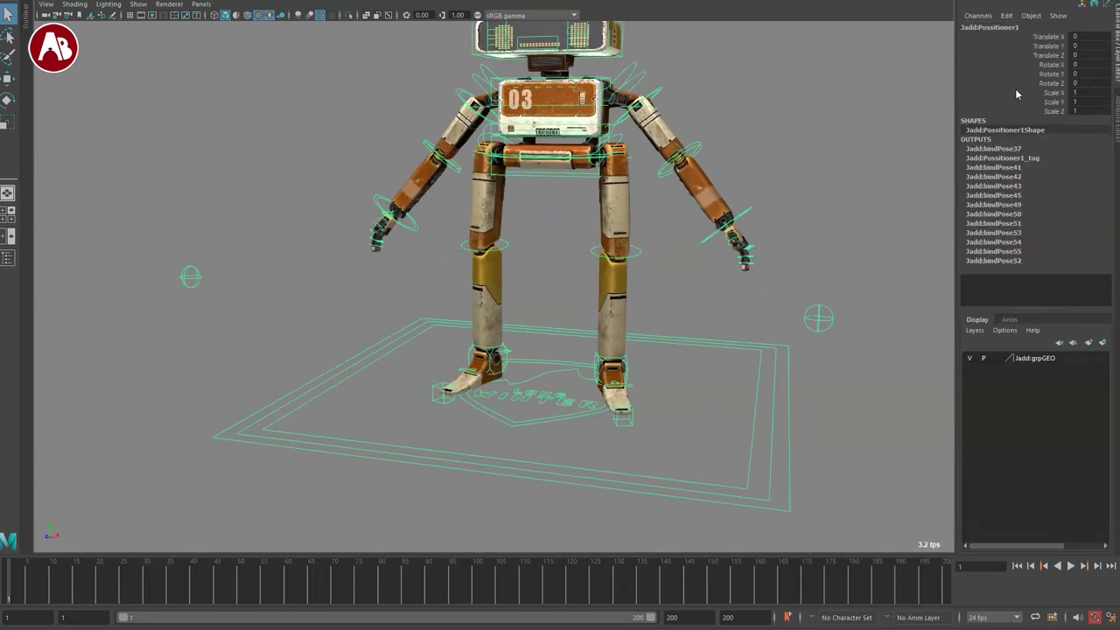
# Step: Try scaling the Jadd:Possitioner1 ground control up uniformly, and undo the scaling
pyautogui.keyDown('alt'); pyautogui.moveTo(594, 378); pyautogui.dragTo(470, 350, button='right'); pyautogui.keyUp('alt')
pyautogui.press('r')
pyautogui.moveTo(530, 385); pyautogui.dragTo(785, 454)
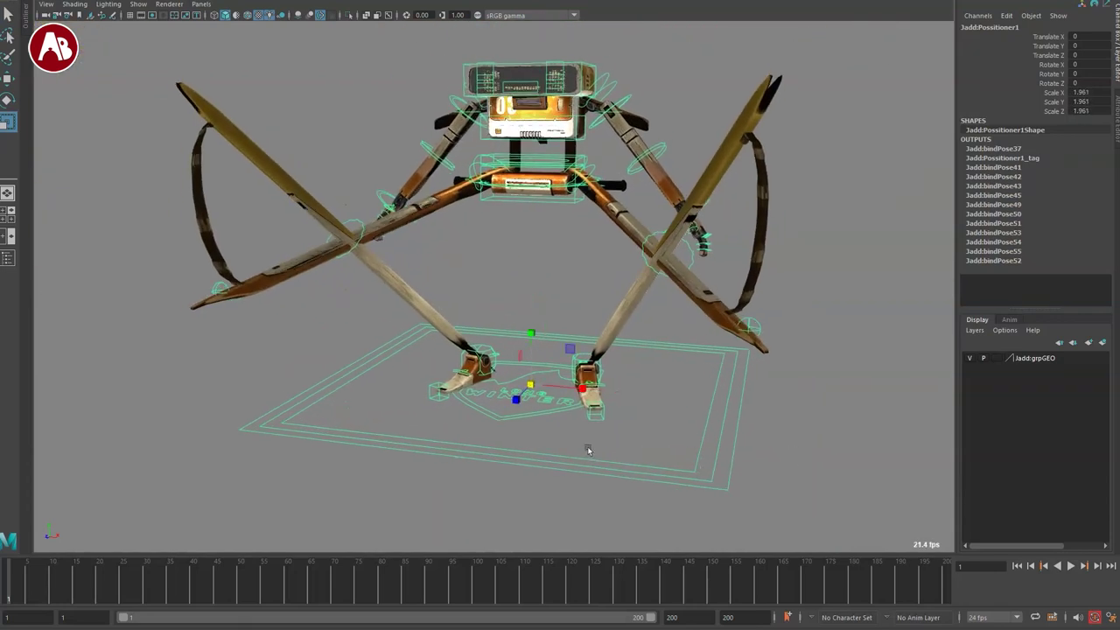
pyautogui.hotkey('ctrl', 'z')
# Step: Test uniform scaling on the Jadd:Possitioner2 ground control, and undo it
pyautogui.keyDown('alt'); pyautogui.moveTo(561, 439); pyautogui.dragTo(578, 406, button='middle'); pyautogui.keyUp('alt')
pyautogui.keyDown('alt'); pyautogui.moveTo(579, 406); pyautogui.dragTo(655, 470, button='right'); pyautogui.keyUp('alt')
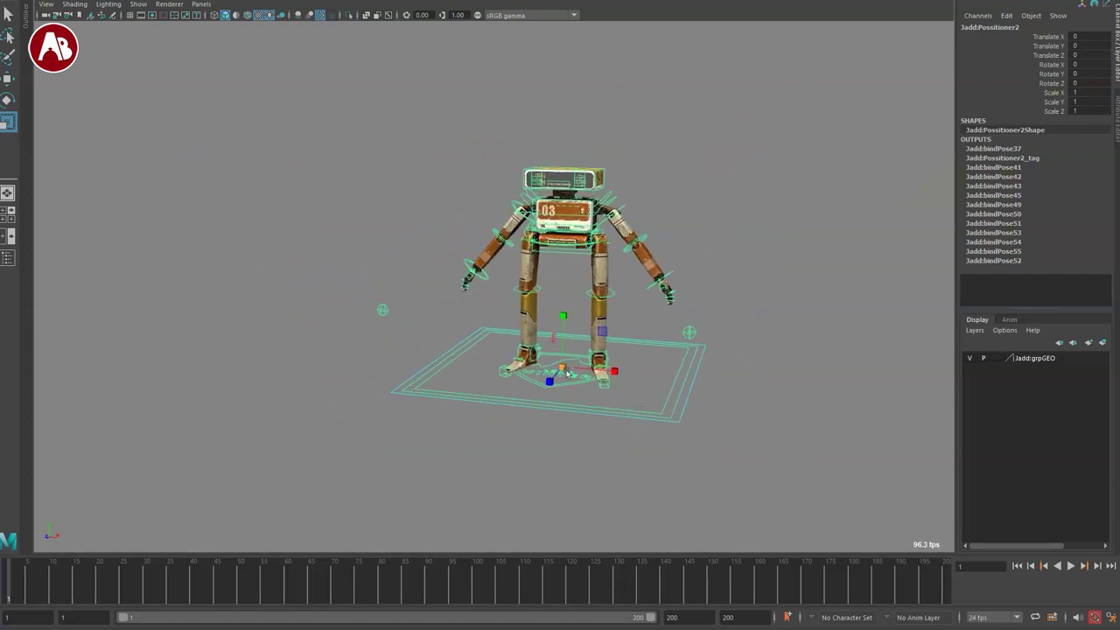
pyautogui.moveTo(566, 372); pyautogui.dragTo(605, 378)
pyautogui.hotkey('ctrl', 'z')
# Step: Select the innermost square ground control, Jadd:Possitioner3, test scaling it uniformly, and undo the change
pyautogui.keyDown('alt'); pyautogui.moveTo(582, 416); pyautogui.dragTo(641, 469, button='right'); pyautogui.keyUp('alt')
pyautogui.press('q')
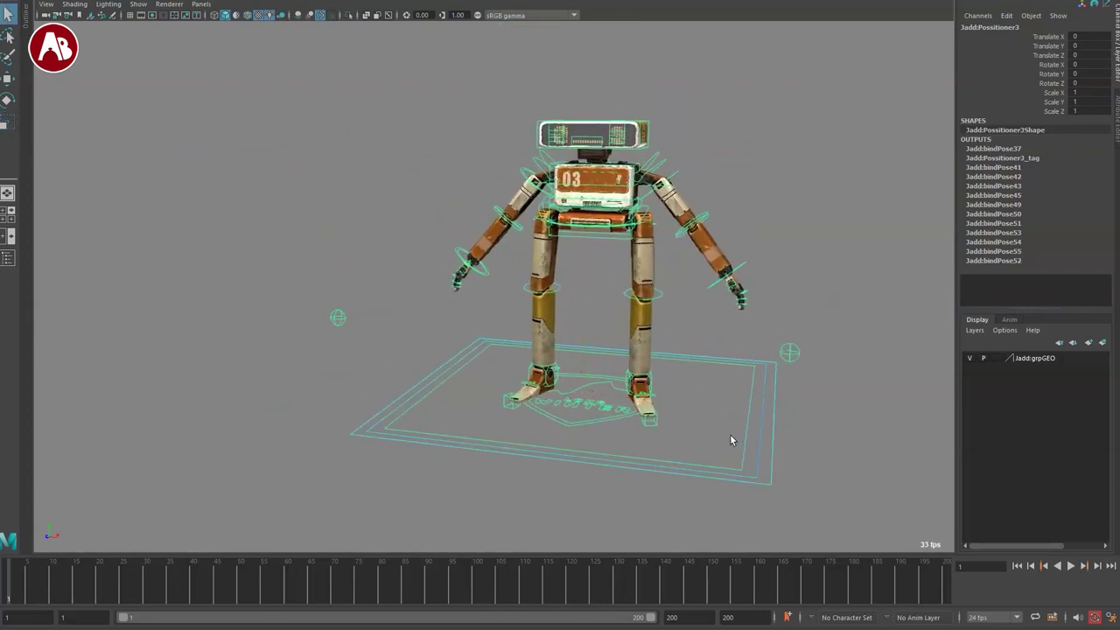
pyautogui.keyDown('alt'); pyautogui.moveTo(580, 371); pyautogui.dragTo(512, 345, button='middle'); pyautogui.keyUp('alt')
pyautogui.keyDown('alt'); pyautogui.moveTo(513, 345); pyautogui.dragTo(538, 337, button='right'); pyautogui.keyUp('alt')
pyautogui.press('r')
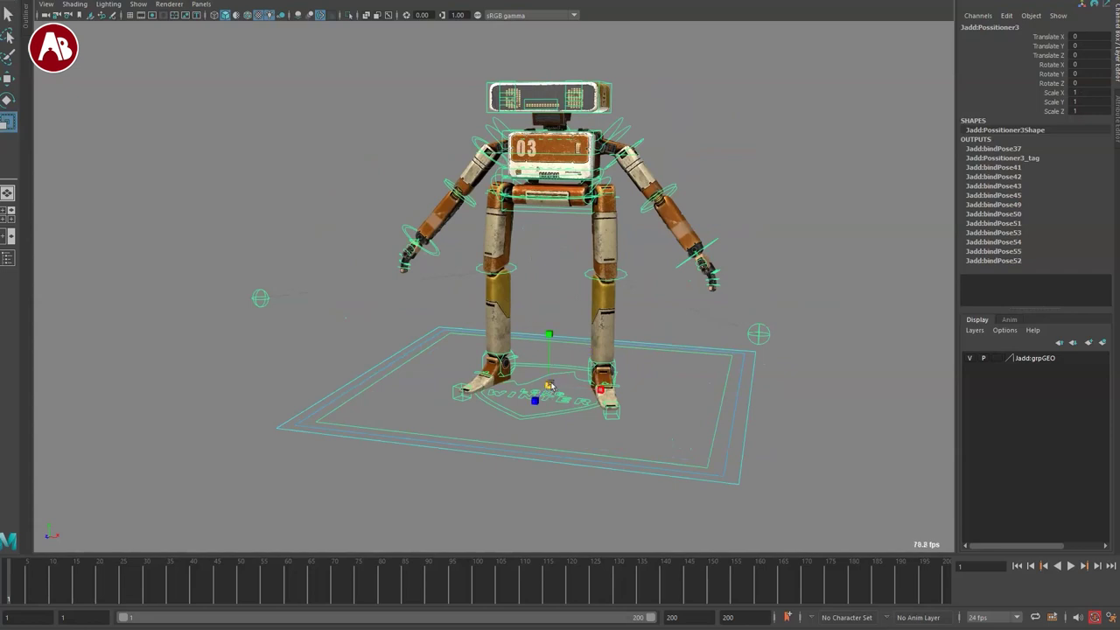
pyautogui.moveTo(550, 385); pyautogui.dragTo(700, 483)
pyautogui.hotkey('ctrl', 'z')
# Step: Move Jadd:Possitioner3 down by about 106 units in Y to separate it from the other ground controls
pyautogui.keyDown('alt'); pyautogui.moveTo(692, 485); pyautogui.dragTo(582, 464, button='right'); pyautogui.keyUp('alt')
pyautogui.keyDown('alt'); pyautogui.moveTo(582, 464); pyautogui.dragTo(433, 406); pyautogui.keyUp('alt')
pyautogui.press('w')
pyautogui.moveTo(501, 311); pyautogui.dragTo(509, 424)
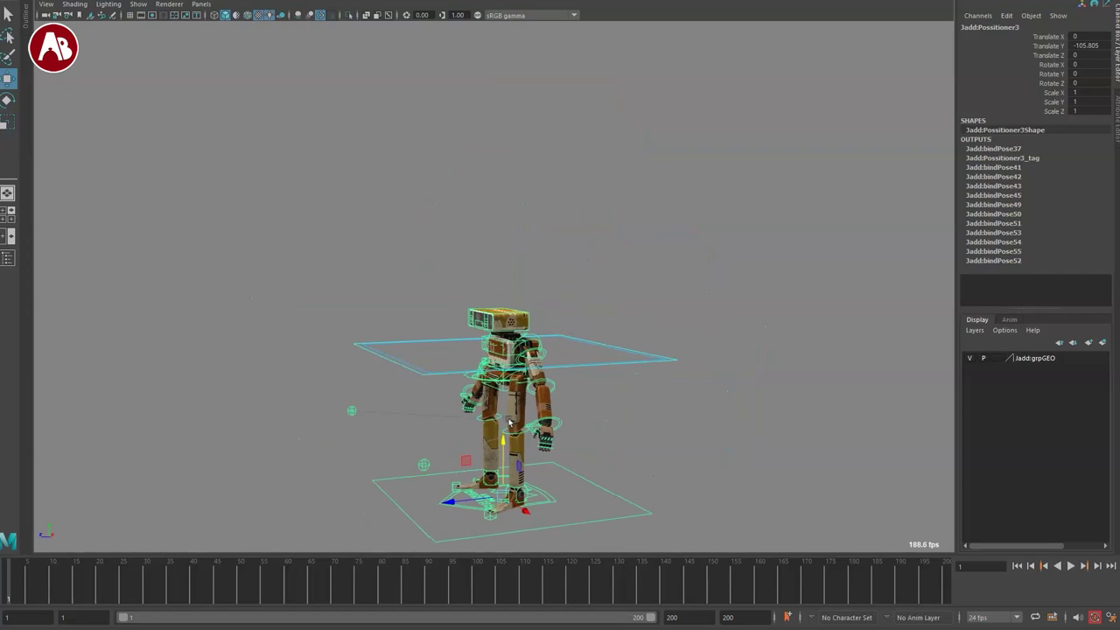
# Step: Select Jadd:Possitioner2, try rotating it, and undo the recent control changes
pyautogui.click(421, 376)
pyautogui.click(417, 372)
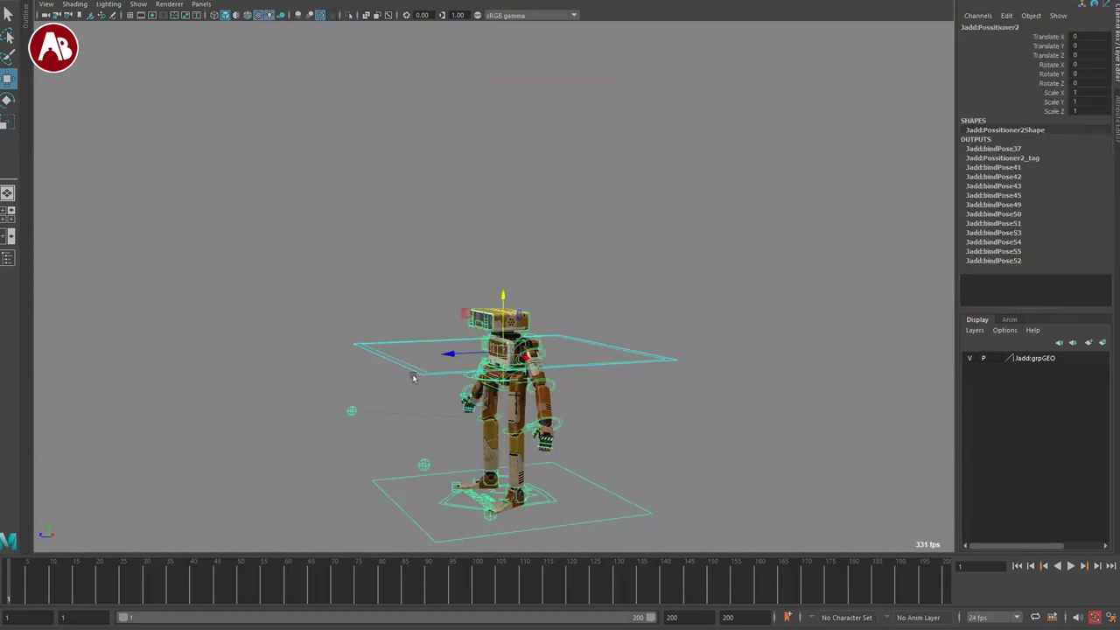
pyautogui.press('e')
pyautogui.keyDown('alt'); pyautogui.moveTo(460, 340); pyautogui.dragTo(413, 364); pyautogui.keyUp('alt')
pyautogui.moveTo(438, 316); pyautogui.dragTo(456, 338)
pyautogui.hotkey('ctrl', 'z')
pyautogui.hotkey('ctrl', 'z')
pyautogui.hotkey('ctrl', 'z')
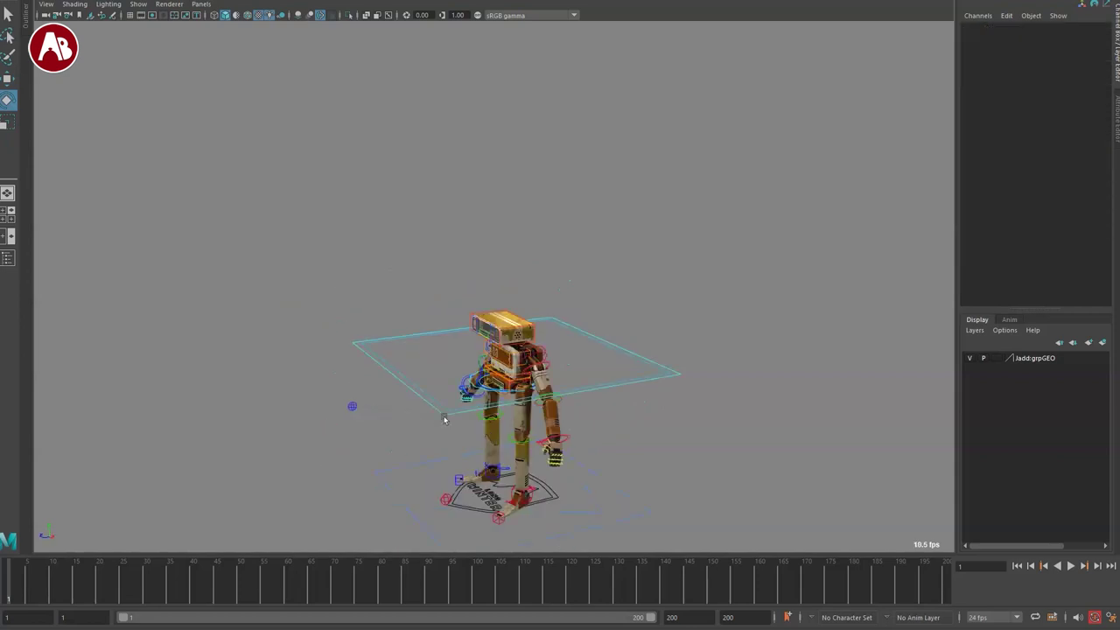
# Step: Select Jadd:Possitioner2 and the Jadd:Character logo control under the feet to compare their channels
pyautogui.press('q')
pyautogui.keyDown('alt'); pyautogui.moveTo(456, 379); pyautogui.dragTo(598, 401, button='right'); pyautogui.keyUp('alt')
pyautogui.keyDown('alt'); pyautogui.moveTo(598, 402); pyautogui.dragTo(613, 336, button='middle'); pyautogui.keyUp('alt')
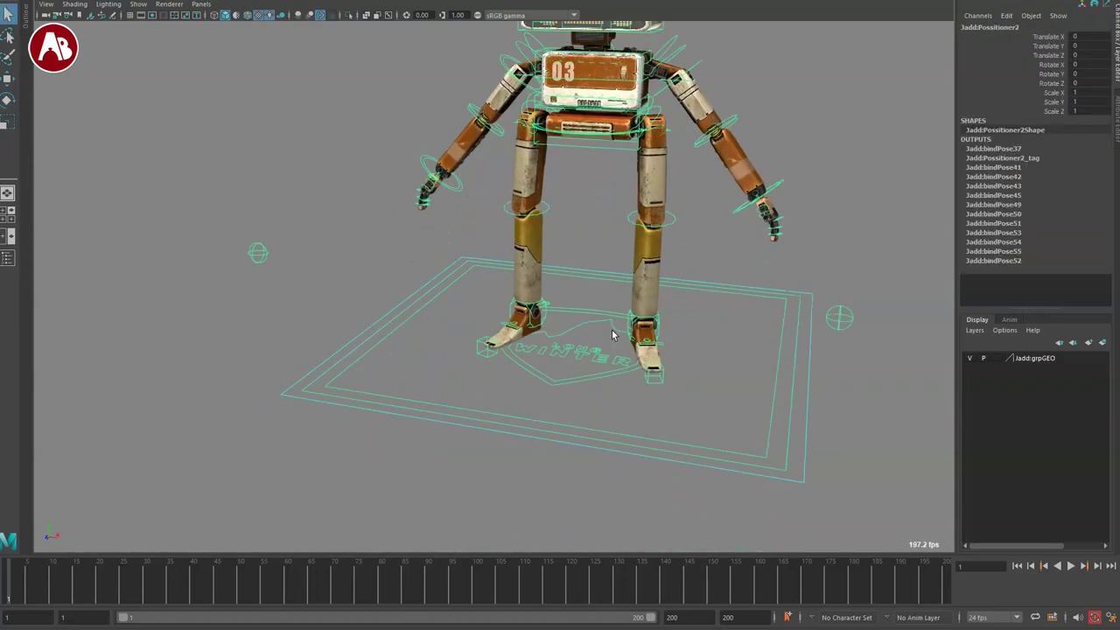
pyautogui.moveTo(575, 337); pyautogui.dragTo(576, 324)
pyautogui.click(570, 420)
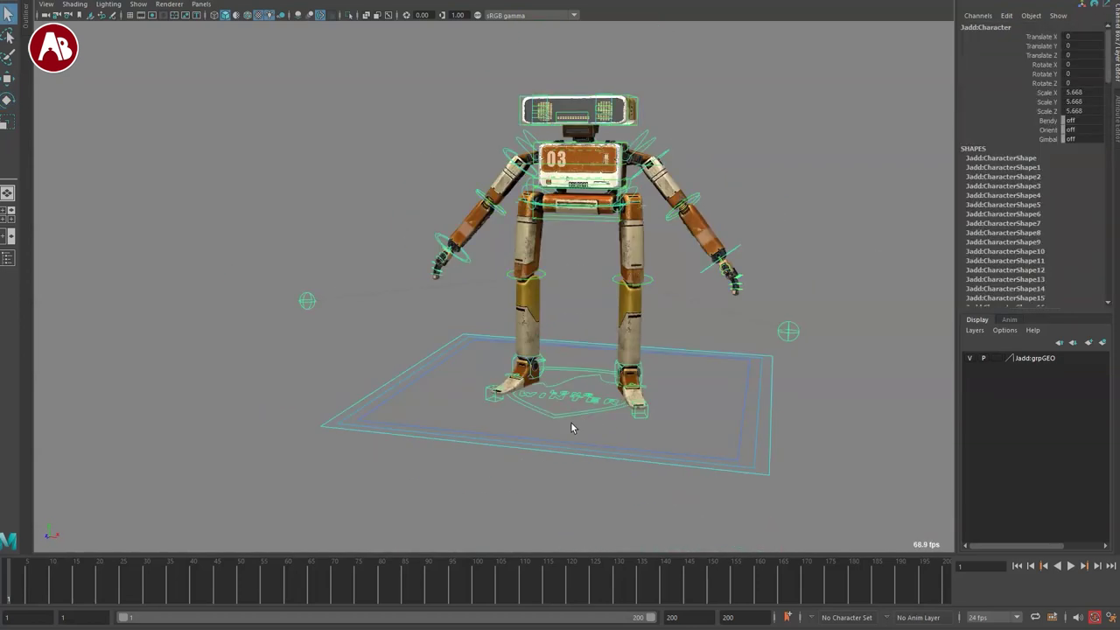
pyautogui.keyDown('alt'); pyautogui.moveTo(489, 396); pyautogui.dragTo(462, 387, button='middle'); pyautogui.keyUp('alt')
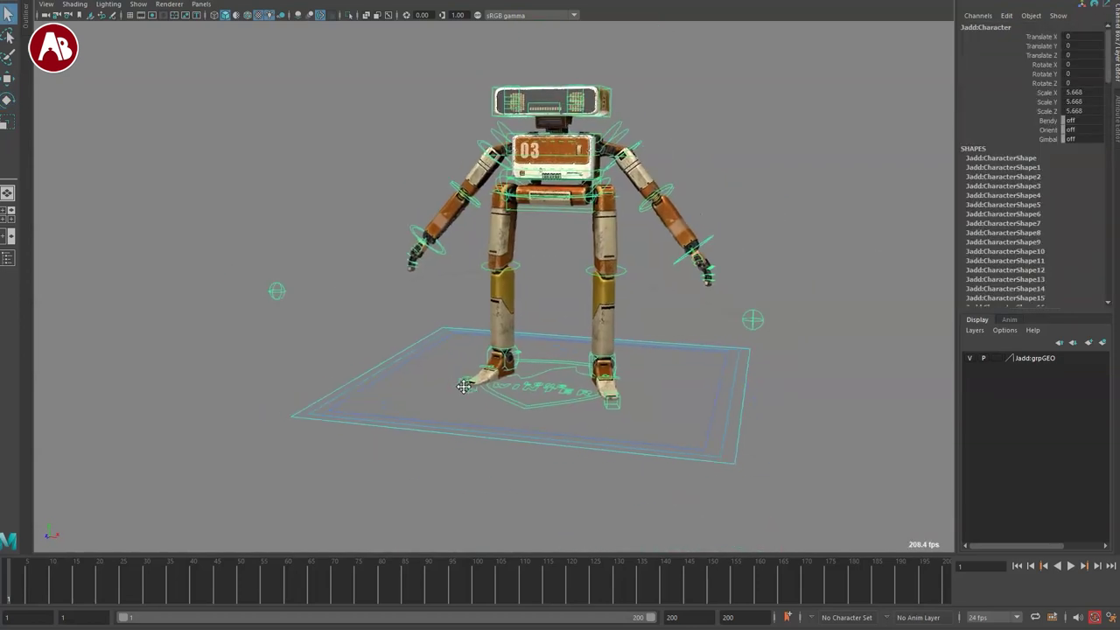
# Step: Try scaling Jadd:Character freehand, undo it, set Scale X, Y and Z to 1, and undo that as well
pyautogui.moveTo(551, 378); pyautogui.dragTo(504, 373)
pyautogui.hotkey('ctrl', 'z')
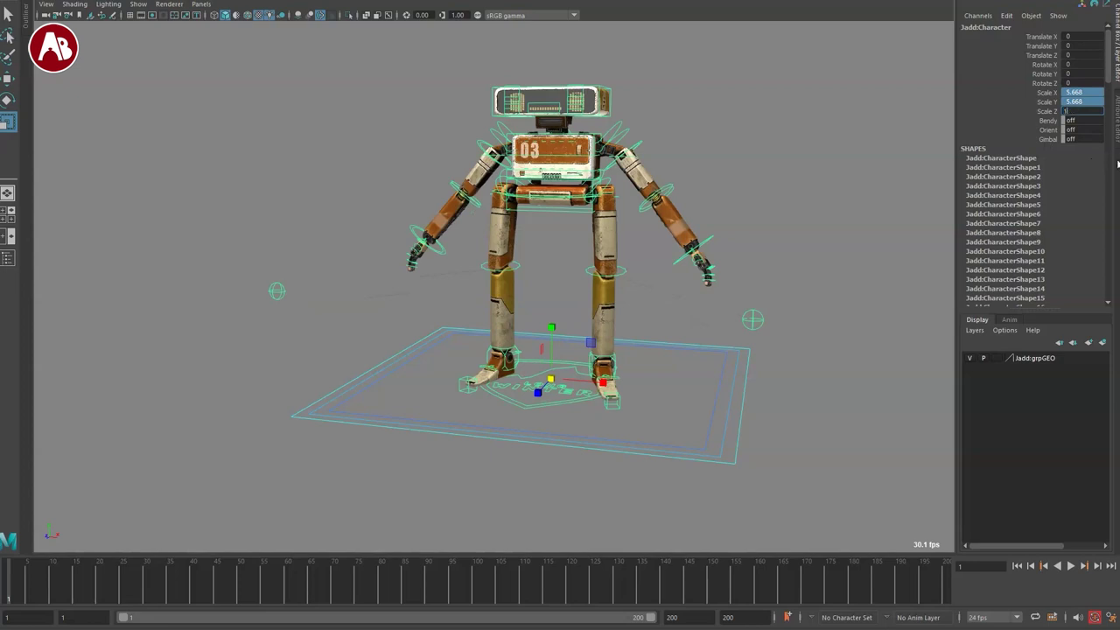
pyautogui.press('Return')
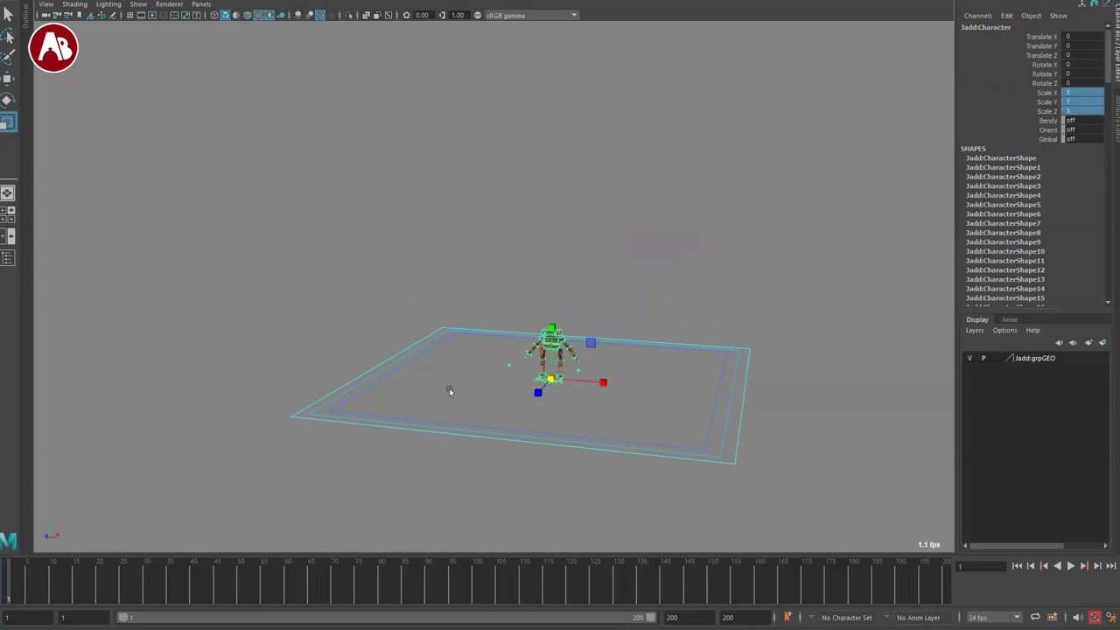
pyautogui.hotkey('ctrl', 'z')
# Step: Clear the selection and reselect the Jadd:Character logo control beneath the robot's feet
pyautogui.click(333, 227)
pyautogui.keyDown('alt'); pyautogui.moveTo(478, 403); pyautogui.dragTo(580, 503, button='right'); pyautogui.keyUp('alt')
pyautogui.click(595, 476)
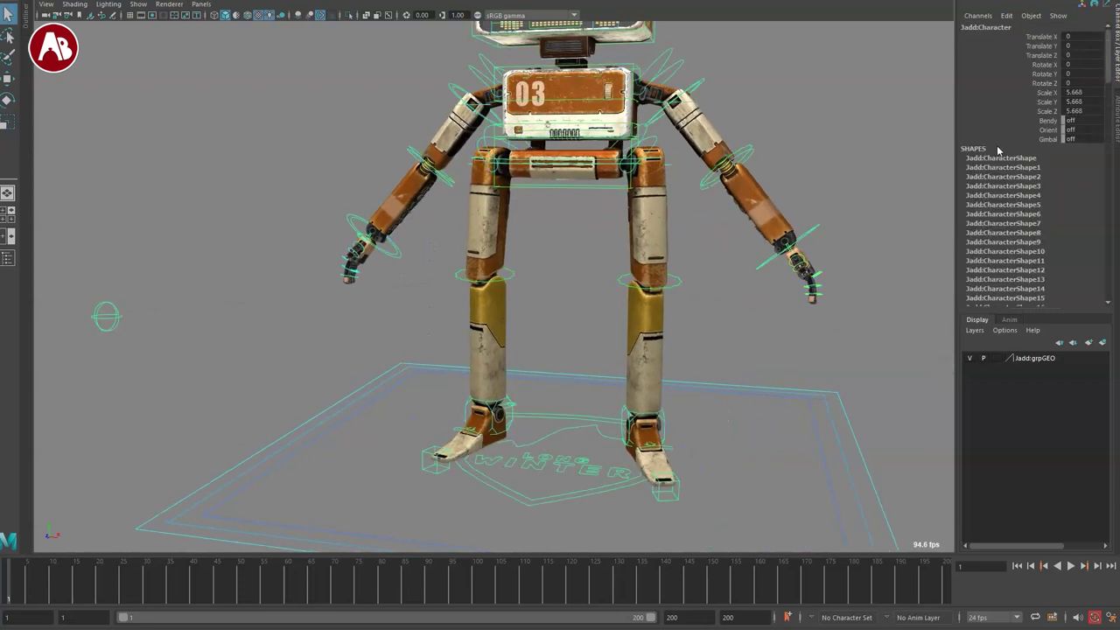
# Step: Highlight the Bendy, Orient and Gimbal channels of Jadd:Character to review its options
pyautogui.keyDown('alt'); pyautogui.moveTo(787, 306); pyautogui.dragTo(714, 325, button='right'); pyautogui.keyUp('alt')
pyautogui.keyDown('alt'); pyautogui.moveTo(713, 325); pyautogui.dragTo(716, 308); pyautogui.keyUp('alt')
pyautogui.click(1030, 130)
pyautogui.moveTo(1038, 120); pyautogui.dragTo(1038, 139)
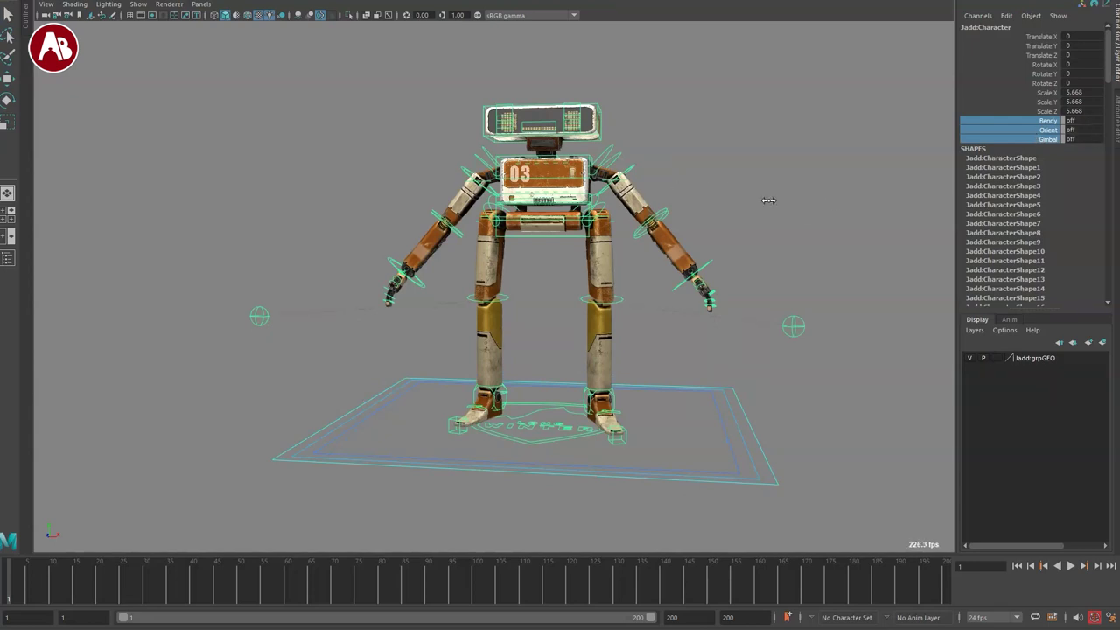
pyautogui.keyDown('alt'); pyautogui.moveTo(467, 383); pyautogui.dragTo(585, 420); pyautogui.keyUp('alt')
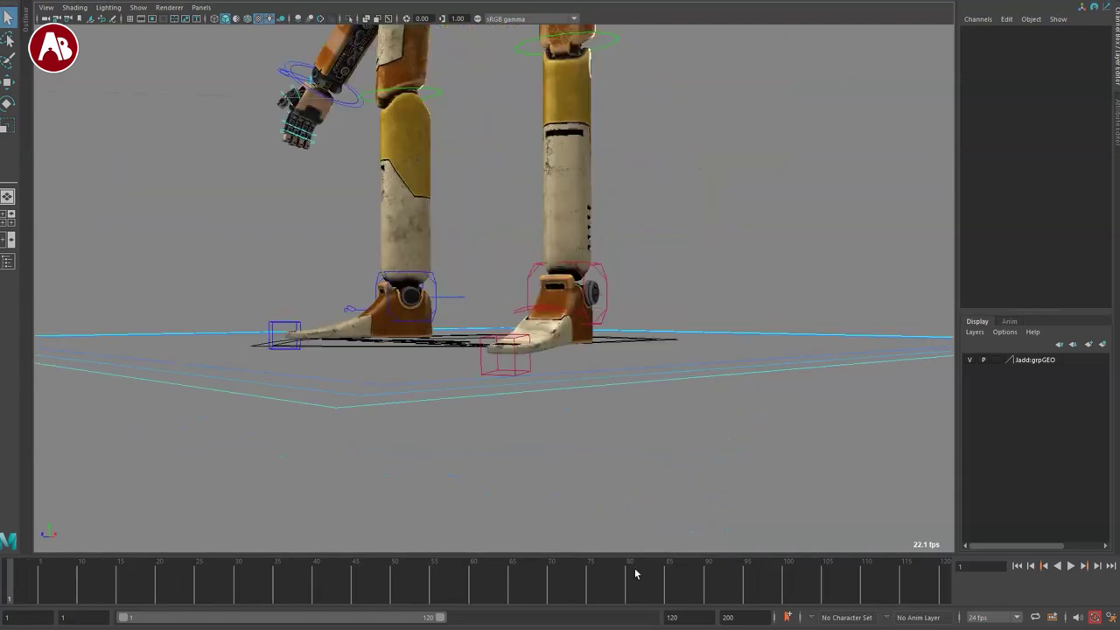
# Step: Select the left leg's IK foot control, Jadd:LegIKLF, around the ankle
pyautogui.keyDown('alt'); pyautogui.moveTo(420, 271); pyautogui.dragTo(490, 369); pyautogui.keyUp('alt')
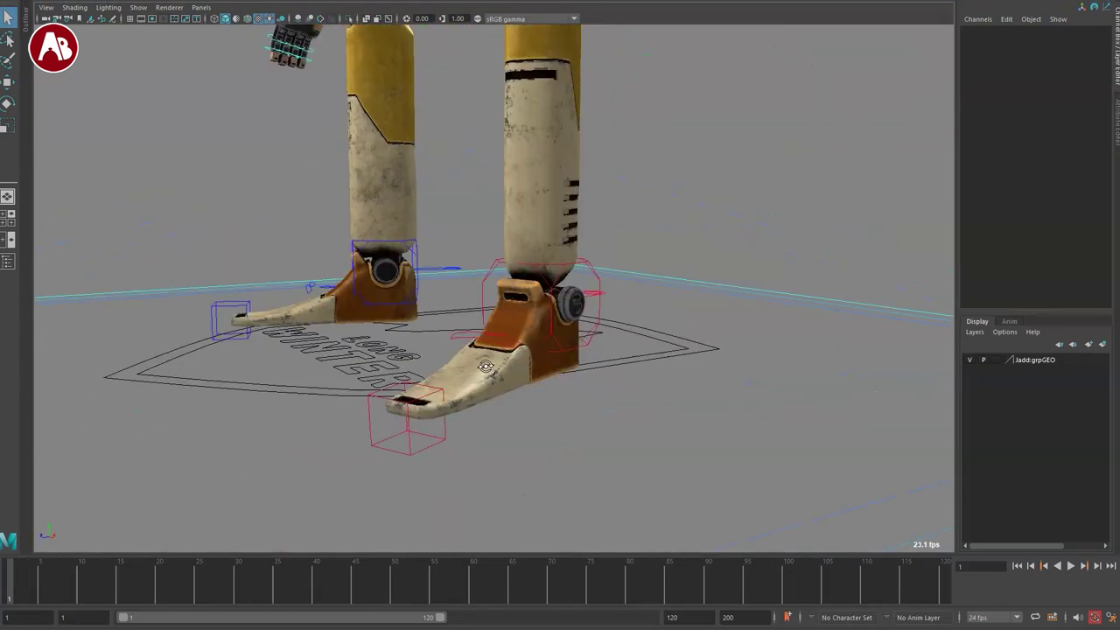
pyautogui.click(597, 292)
pyautogui.keyDown('alt'); pyautogui.moveTo(613, 315); pyautogui.dragTo(721, 386); pyautogui.keyUp('alt')
pyautogui.keyDown('alt'); pyautogui.moveTo(720, 386); pyautogui.dragTo(618, 359, button='right'); pyautogui.keyUp('alt')
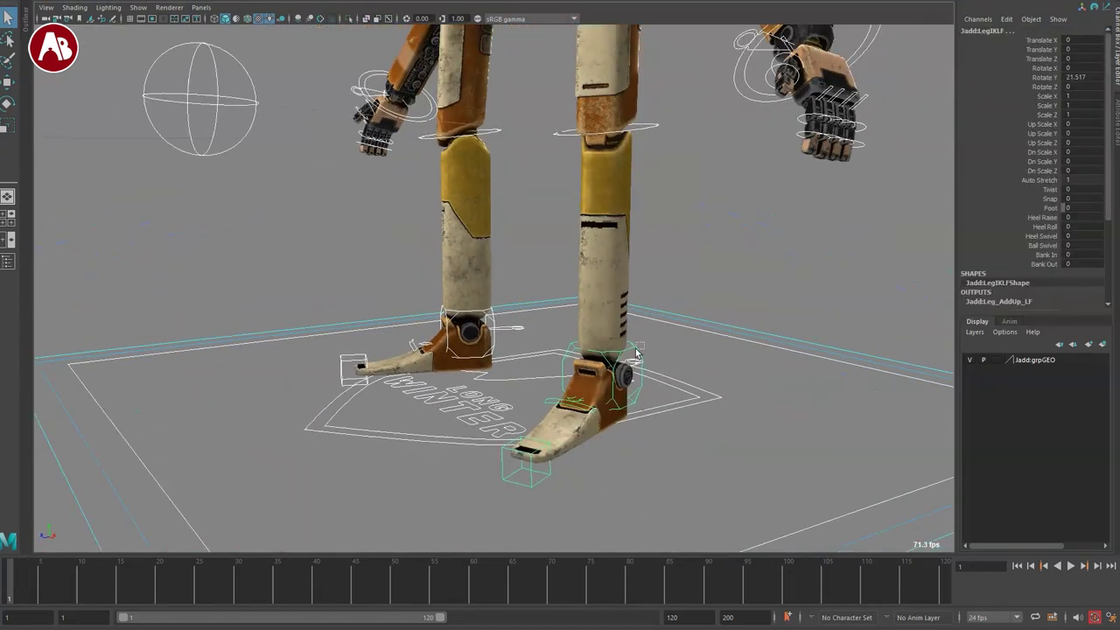
pyautogui.click(637, 355)
# Step: Try raising and turning the left foot control freehand, and scrub its Twist channel
pyautogui.press('w')
pyautogui.keyDown('alt'); pyautogui.moveTo(509, 385); pyautogui.dragTo(545, 439); pyautogui.keyUp('alt')
pyautogui.moveTo(596, 426); pyautogui.dragTo(584, 253)
pyautogui.keyDown('alt'); pyautogui.moveTo(584, 253); pyautogui.dragTo(577, 407, button='middle'); pyautogui.keyUp('alt')
pyautogui.keyDown('alt'); pyautogui.moveTo(577, 407); pyautogui.dragTo(516, 437, button='right'); pyautogui.keyUp('alt')
pyautogui.keyDown('alt'); pyautogui.moveTo(517, 438); pyautogui.dragTo(609, 413); pyautogui.keyUp('alt')
pyautogui.press('e')
pyautogui.moveTo(584, 365)
pyautogui.mouseDown()
pyautogui.moveTo(569, 365)
pyautogui.moveTo(586, 361)
pyautogui.mouseUp()
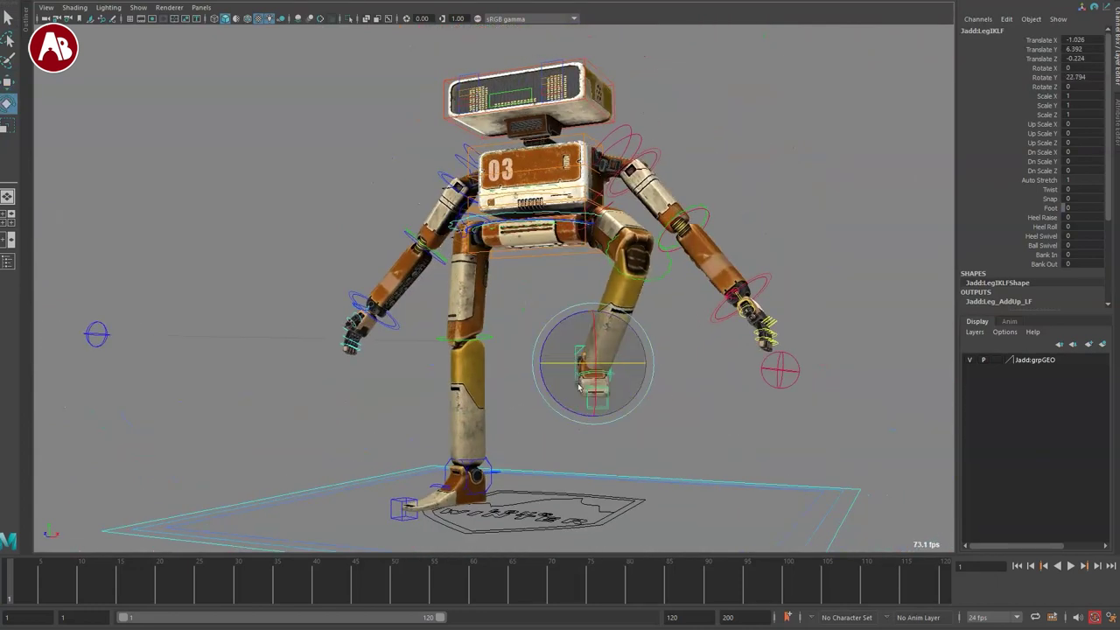
pyautogui.click(1046, 189)
pyautogui.moveTo(880, 200); pyautogui.dragTo(736, 203, button='middle')
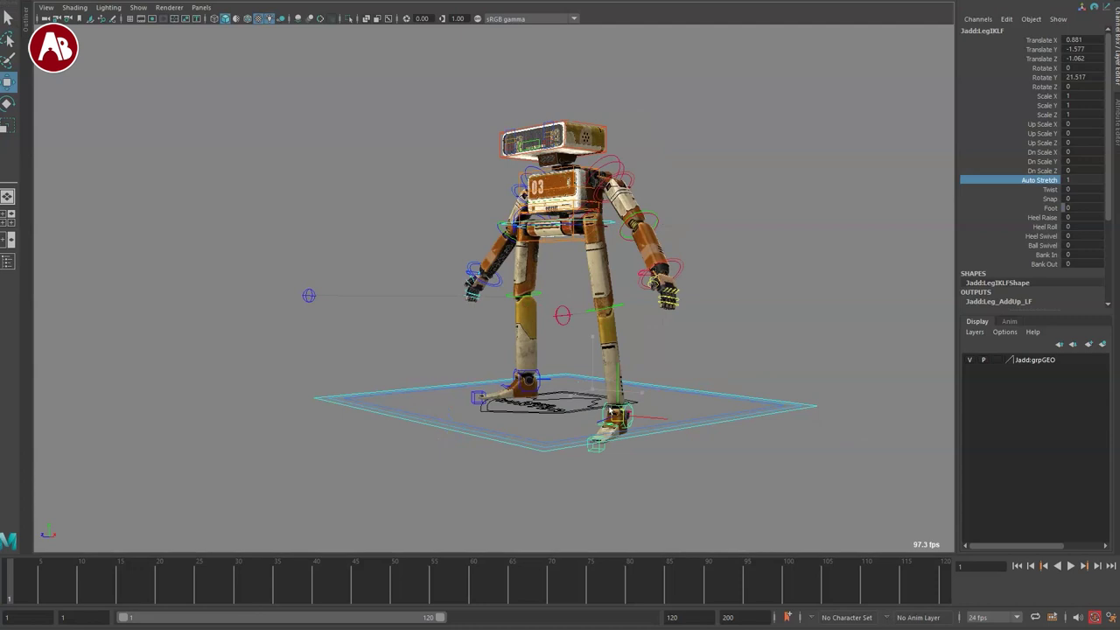
# Step: Try pulling the left foot down beyond the ground, scrub its Auto Stretch channel, and undo the changes
pyautogui.moveTo(616, 416); pyautogui.dragTo(675, 513)
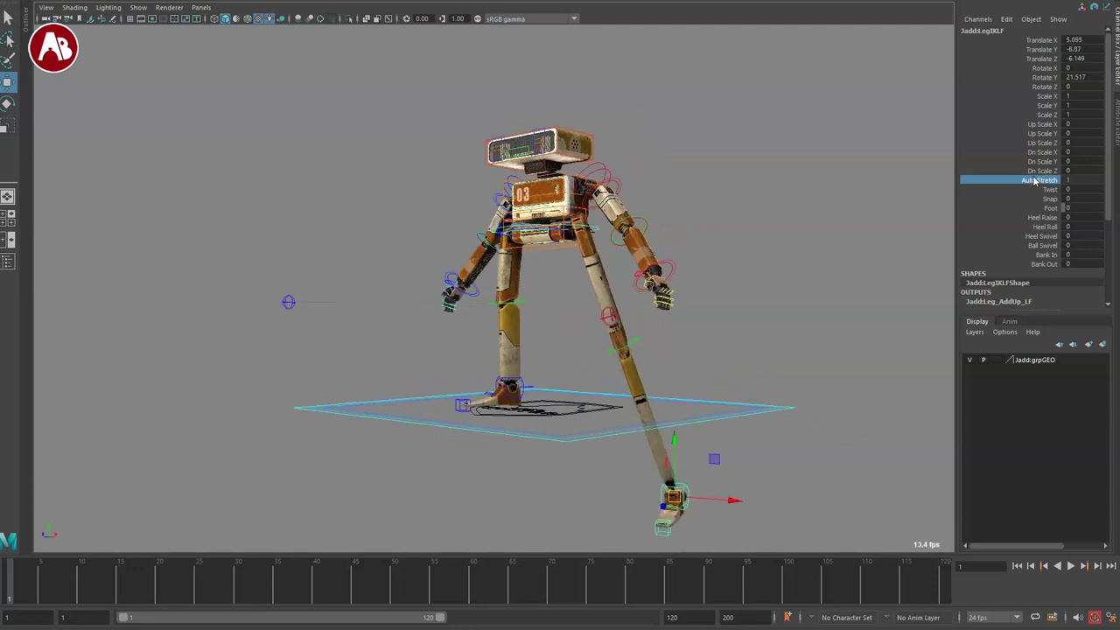
pyautogui.click(1026, 172)
pyautogui.click(1008, 179)
pyautogui.moveTo(915, 183); pyautogui.dragTo(776, 164, button='middle')
pyautogui.hotkey('ctrl', 'z')
pyautogui.hotkey('ctrl', 'z')
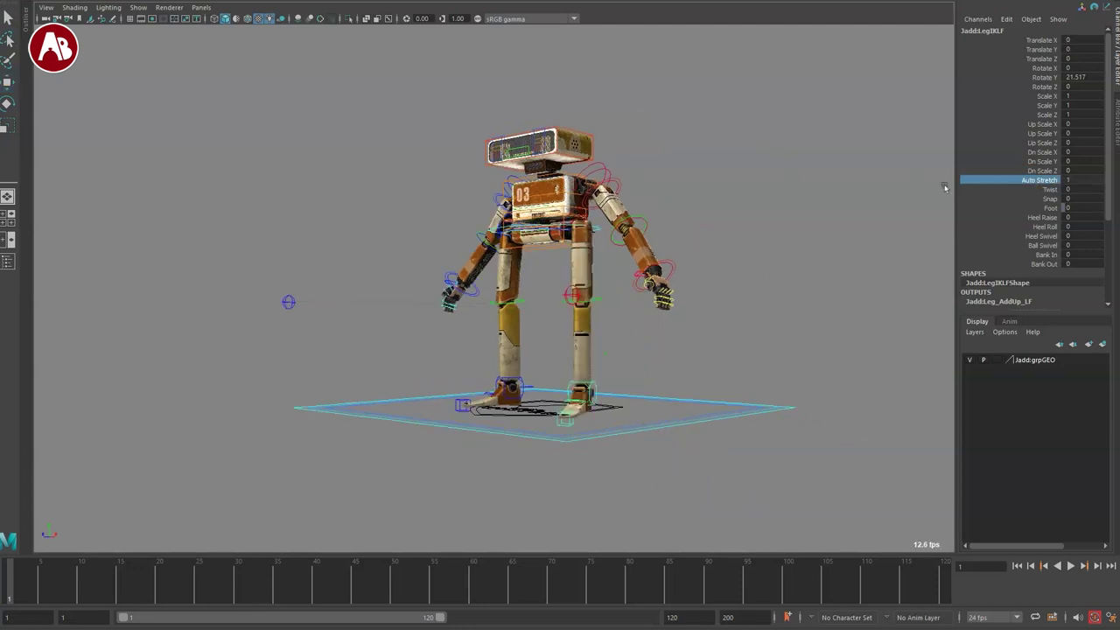
# Step: Try scrubbing the left leg's Up Scale X, undo it, and scrub Up Scale Y through Dn Scale Z
pyautogui.moveTo(947, 143); pyautogui.dragTo(896, 161, button='middle')
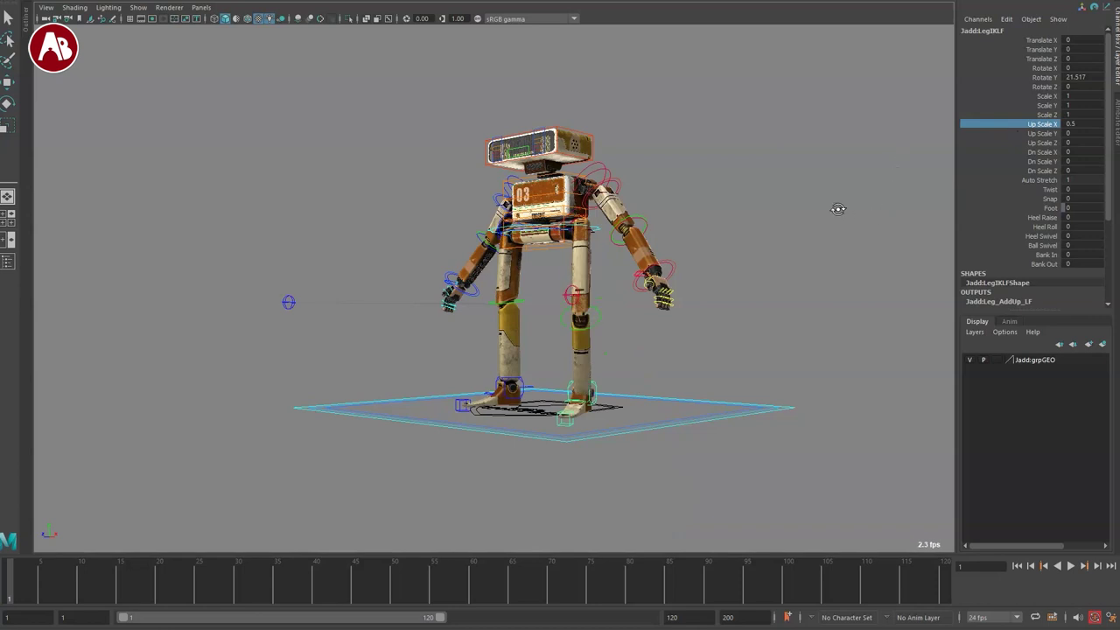
pyautogui.keyDown('alt'); pyautogui.moveTo(848, 209); pyautogui.dragTo(810, 207); pyautogui.keyUp('alt')
pyautogui.hotkey('ctrl', 'z')
pyautogui.moveTo(1024, 133); pyautogui.dragTo(1023, 171)
pyautogui.moveTo(918, 171); pyautogui.dragTo(956, 192, button='middle')
# Step: Try raising the left leg's Snap channel to 0.2
pyautogui.click(1030, 200)
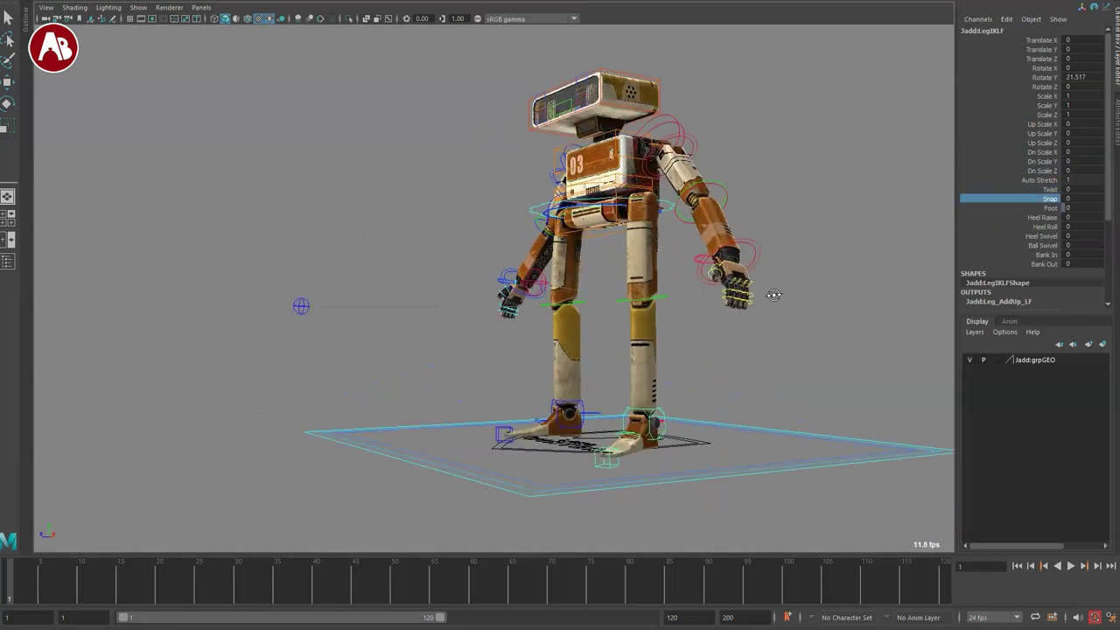
pyautogui.keyDown('alt'); pyautogui.moveTo(773, 295); pyautogui.dragTo(725, 329); pyautogui.keyUp('alt')
pyautogui.moveTo(777, 331); pyautogui.dragTo(782, 339, button='middle')
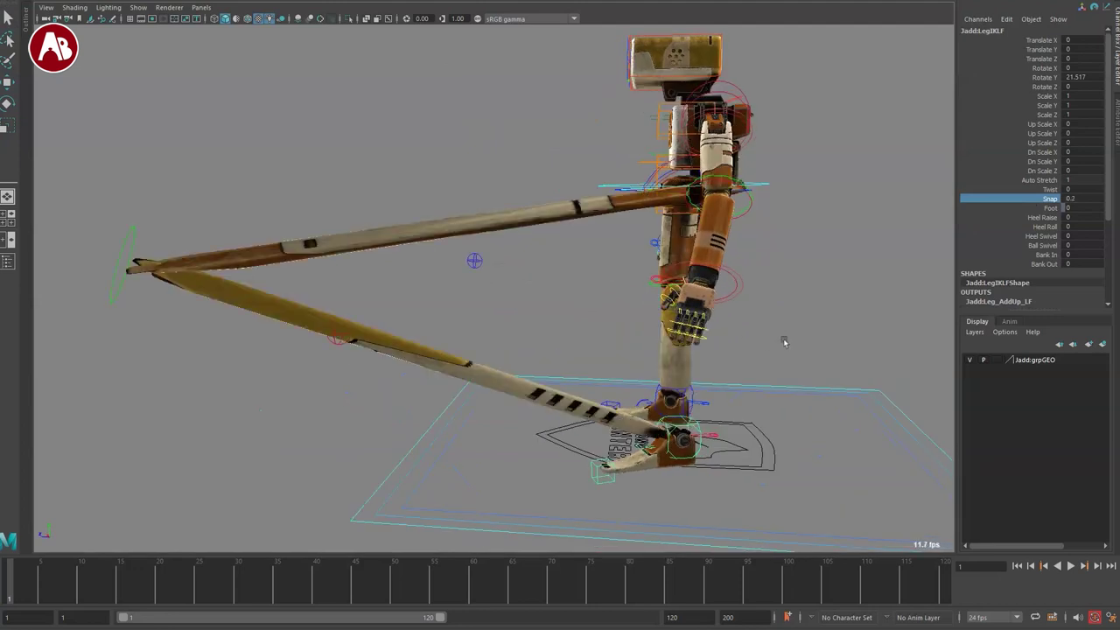
# Step: Try moving the knee control Jadd:LegElbowAdjust_LF back toward the leg freehand, and undo the knee and Snap changes
pyautogui.click(126, 272)
pyautogui.press('w')
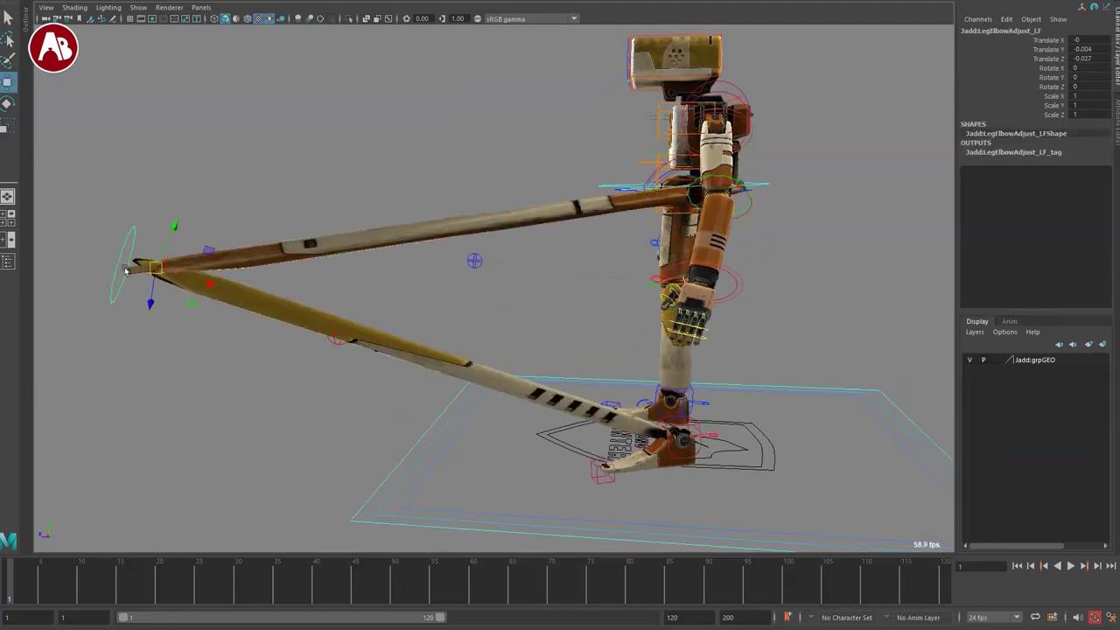
pyautogui.moveTo(176, 276); pyautogui.dragTo(540, 297)
pyautogui.keyDown('alt'); pyautogui.moveTo(540, 324); pyautogui.dragTo(724, 369); pyautogui.keyUp('alt')
pyautogui.hotkey('ctrl', 'z')
pyautogui.hotkey('ctrl', 'z')
pyautogui.hotkey('ctrl', 'z')
pyautogui.hotkey('ctrl', 'z')
pyautogui.hotkey('ctrl', 'z')
# Step: Reselect the left foot control Jadd:LegIKLF and try scrubbing its Heel Raise channel
pyautogui.press('q')
pyautogui.keyDown('alt'); pyautogui.moveTo(641, 331); pyautogui.dragTo(572, 437); pyautogui.keyUp('alt')
pyautogui.click(633, 384)
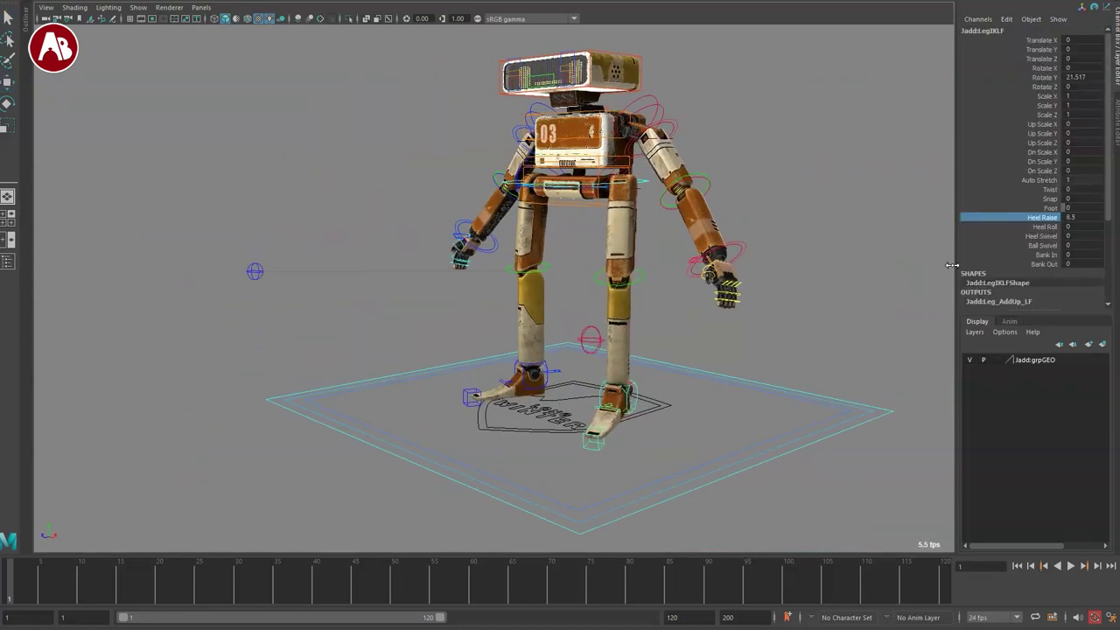
pyautogui.keyDown('alt'); pyautogui.moveTo(744, 301); pyautogui.dragTo(612, 271); pyautogui.keyUp('alt')
pyautogui.keyDown('alt'); pyautogui.moveTo(612, 272); pyautogui.dragTo(717, 340, button='right'); pyautogui.keyUp('alt')
pyautogui.moveTo(750, 364); pyautogui.dragTo(1006, 249, button='middle')
# Step: Try scrubbing the left foot's Heel Roll, Heel Swivel and Ball Swivel channels one at a time
pyautogui.click(1020, 227)
pyautogui.moveTo(877, 294); pyautogui.dragTo(884, 291, button='middle')
pyautogui.hotkey('ctrl', 'z')
pyautogui.hotkey('ctrl', 'z')
pyautogui.moveTo(915, 246); pyautogui.dragTo(1045, 311, button='middle')
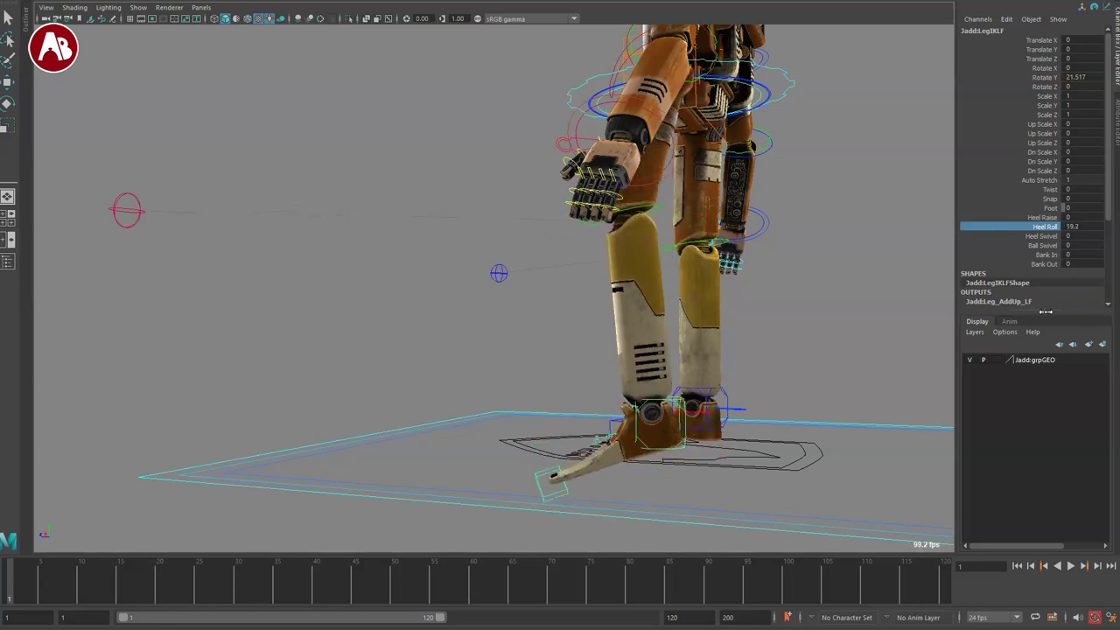
pyautogui.click(1022, 237)
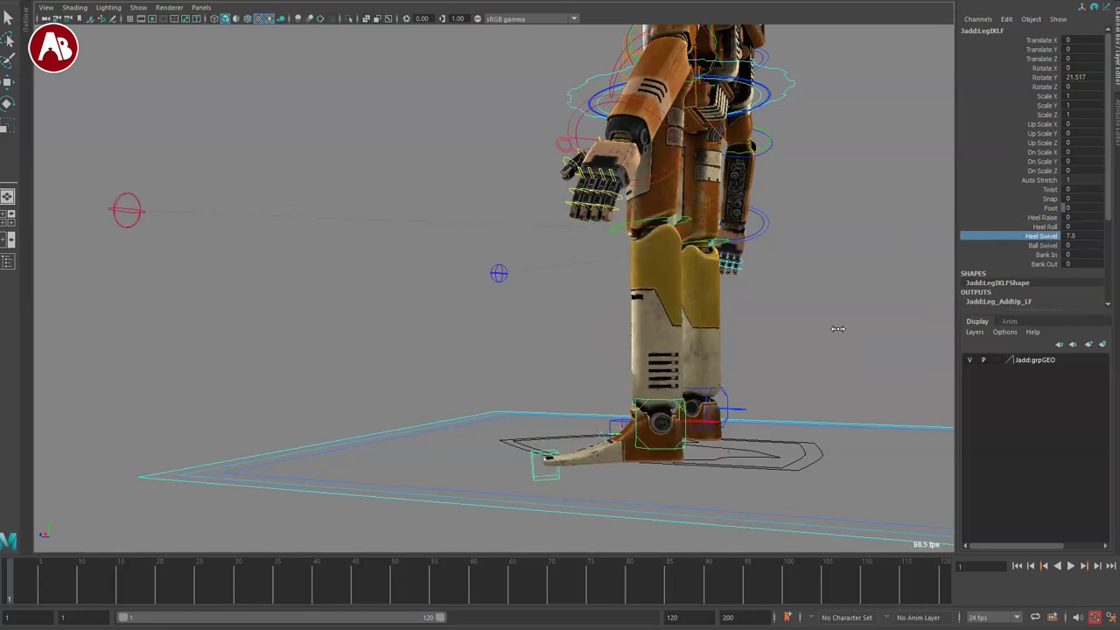
pyautogui.click(1017, 246)
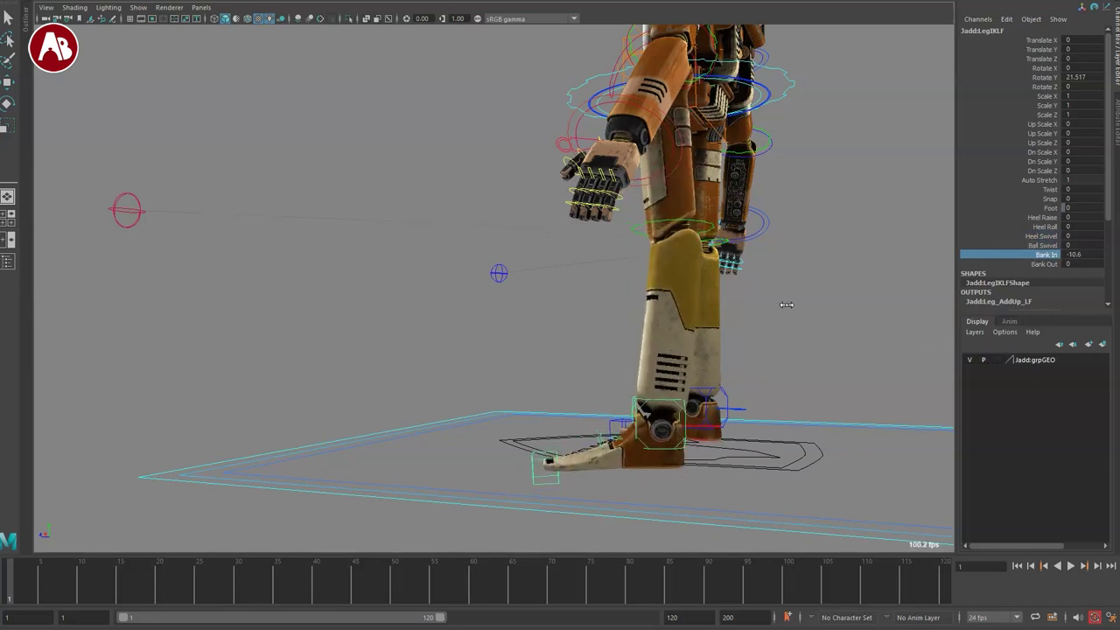
# Step: Try scrubbing the left foot's Bank In to about -14.9 and its Bank Out freehand
pyautogui.keyDown('alt'); pyautogui.moveTo(723, 347); pyautogui.dragTo(849, 359); pyautogui.keyUp('alt')
pyautogui.moveTo(627, 318); pyautogui.dragTo(698, 320, button='middle')
pyautogui.keyDown('alt'); pyautogui.moveTo(739, 376); pyautogui.dragTo(761, 337); pyautogui.keyUp('alt')
pyautogui.click(1025, 265)
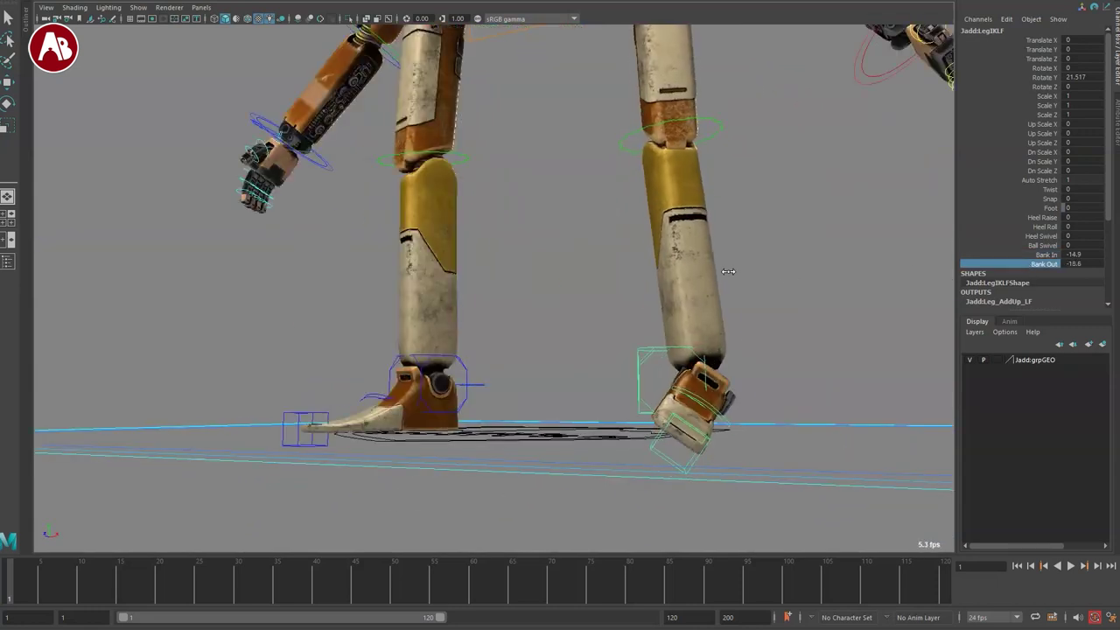
pyautogui.moveTo(728, 271); pyautogui.dragTo(969, 253, button='middle')
# Step: Try scrubbing Bank In and Bank Out on the left foot once more, and undo the banking
pyautogui.click(1026, 256)
pyautogui.moveTo(594, 281); pyautogui.dragTo(944, 278, button='middle')
pyautogui.click(1010, 264)
pyautogui.moveTo(854, 288); pyautogui.dragTo(709, 275, button='middle')
pyautogui.hotkey('ctrl', 'z')
pyautogui.keyDown('alt'); pyautogui.moveTo(658, 249); pyautogui.dragTo(726, 342); pyautogui.keyUp('alt')
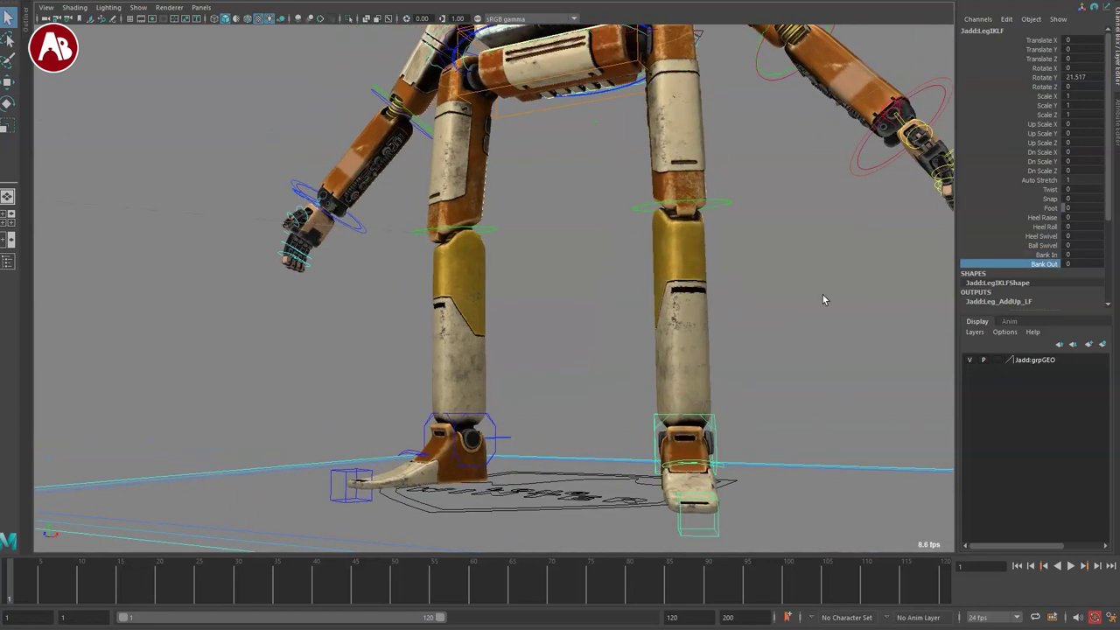
# Step: Select the left leg settings control, Jadd:LegSettingsLF, behind the ankle
pyautogui.keyDown('alt'); pyautogui.moveTo(865, 297); pyautogui.dragTo(715, 300); pyautogui.keyUp('alt')
pyautogui.keyDown('alt'); pyautogui.moveTo(745, 313); pyautogui.dragTo(617, 231, button='middle'); pyautogui.keyUp('alt')
pyautogui.click(782, 359)
pyautogui.keyDown('alt'); pyautogui.moveTo(782, 360); pyautogui.dragTo(782, 394); pyautogui.keyUp('alt')
pyautogui.click(775, 362)
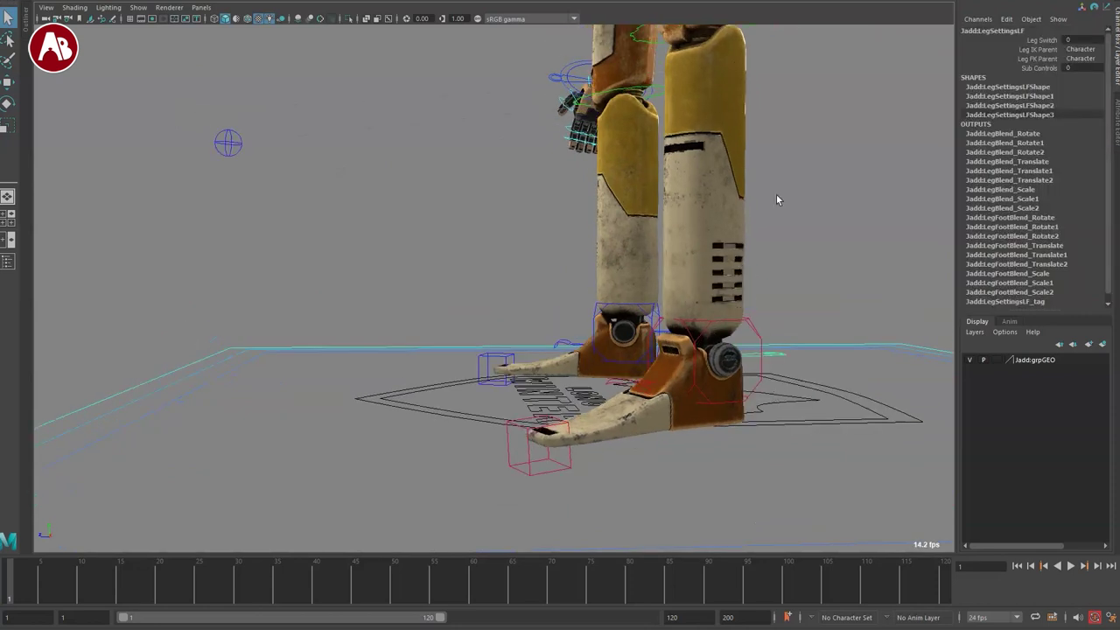
# Step: Try changing Leg Switch to put the left leg in FK, and rotate the knee control Jadd:LegFK_2LF freehand
pyautogui.click(1037, 40)
pyautogui.keyDown('alt'); pyautogui.moveTo(770, 229); pyautogui.dragTo(807, 250); pyautogui.keyUp('alt')
pyautogui.keyDown('alt'); pyautogui.moveTo(808, 251); pyautogui.dragTo(709, 295, button='right'); pyautogui.keyUp('alt')
pyautogui.moveTo(709, 295); pyautogui.dragTo(820, 321, button='middle')
pyautogui.keyDown('alt'); pyautogui.moveTo(731, 350); pyautogui.dragTo(833, 379); pyautogui.keyUp('alt')
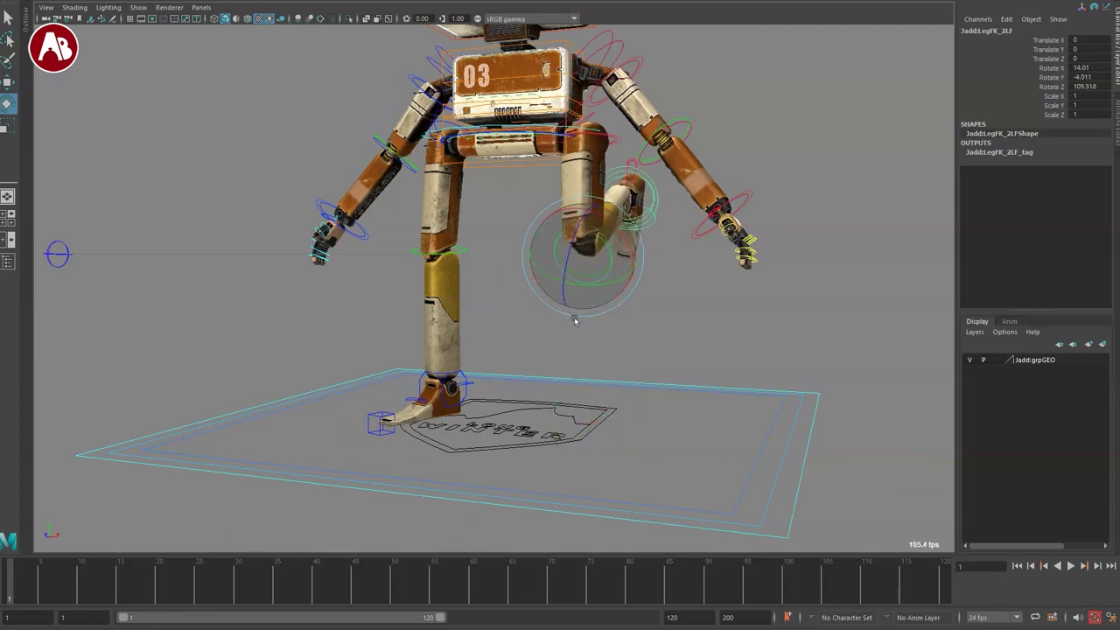
pyautogui.keyDown('alt'); pyautogui.moveTo(570, 311); pyautogui.dragTo(577, 232); pyautogui.keyUp('alt')
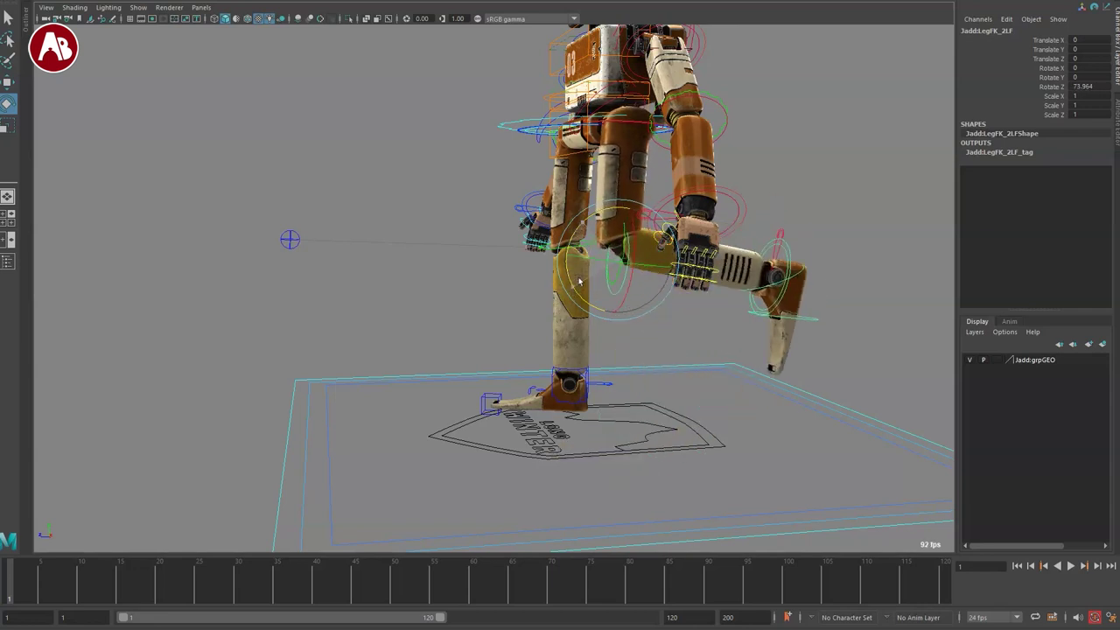
# Step: Return to Jadd:LegSettingsLF and try scrubbing its Sub Controls channel
pyautogui.click(577, 376)
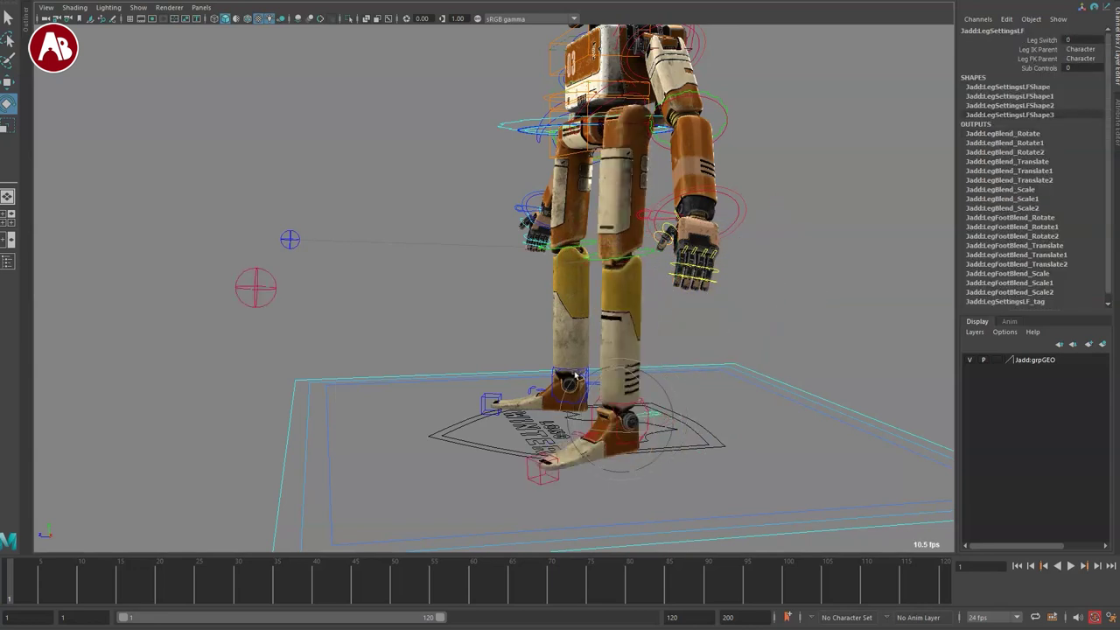
pyautogui.keyDown('alt'); pyautogui.moveTo(574, 372); pyautogui.dragTo(691, 385); pyautogui.keyUp('alt')
pyautogui.click(1015, 59)
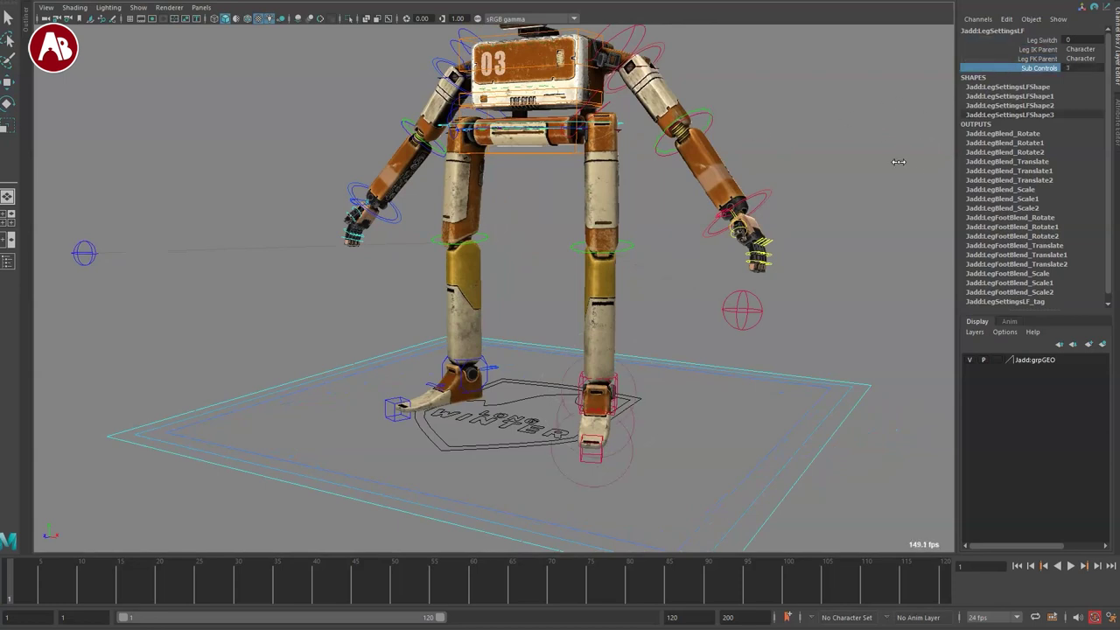
pyautogui.keyDown('alt'); pyautogui.moveTo(902, 213); pyautogui.dragTo(633, 324); pyautogui.keyUp('alt')
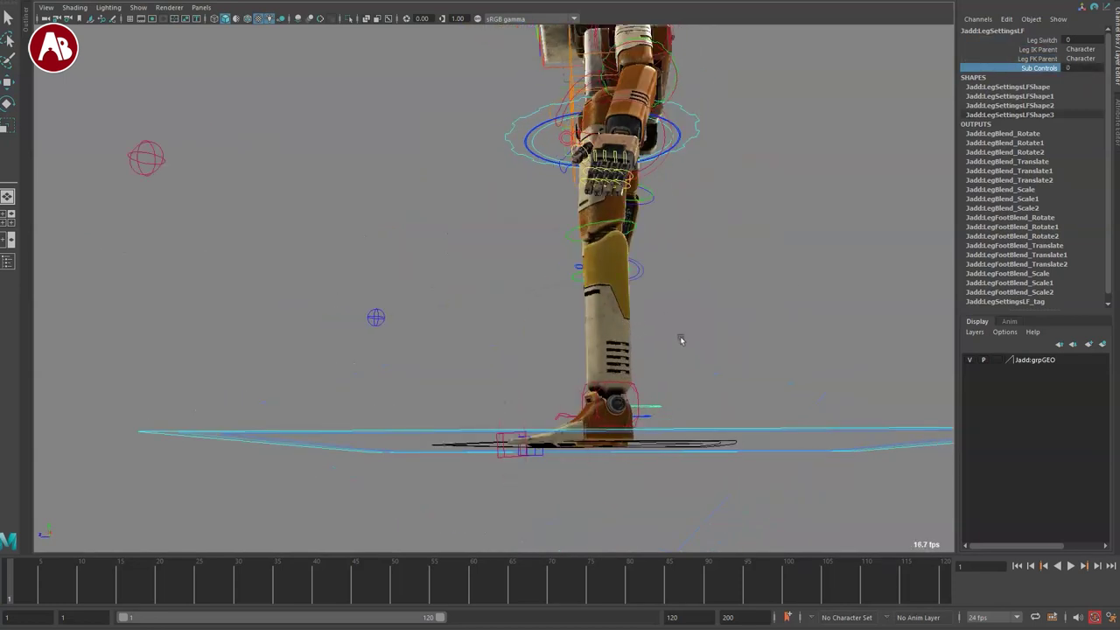
# Step: Select the left heel pivot control Jadd:LegFootHeelPivotLF, try rotating it, and undo the rotation
pyautogui.click(636, 418)
pyautogui.press('e')
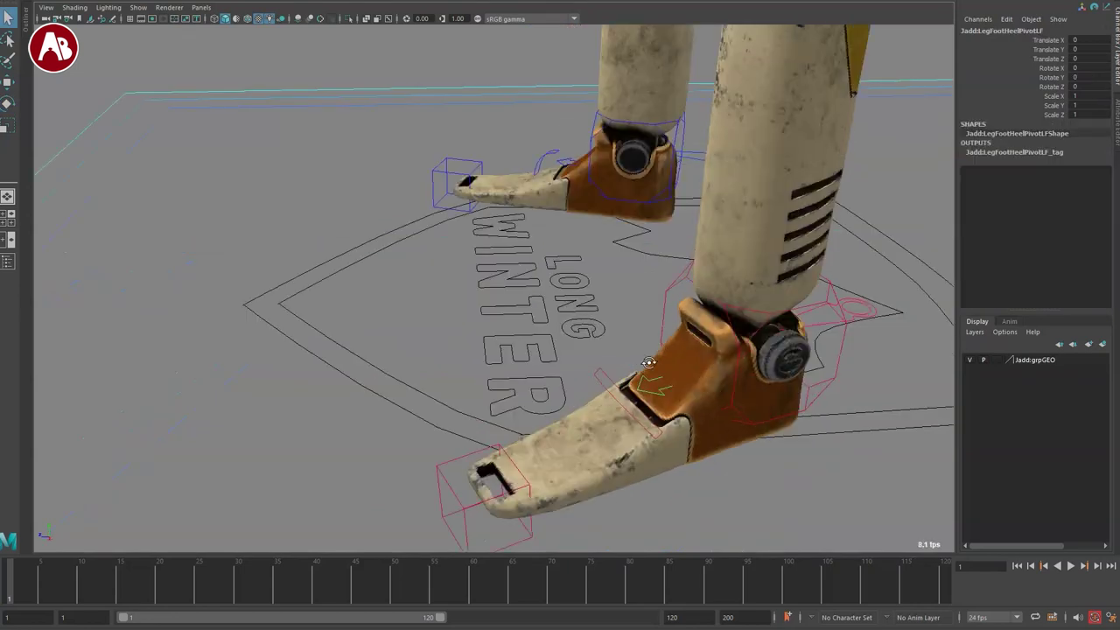
pyautogui.press('e')
pyautogui.keyDown('alt'); pyautogui.moveTo(645, 361); pyautogui.dragTo(618, 343); pyautogui.keyUp('alt')
pyautogui.hotkey('ctrl', 'z')
# Step: Rotate the left ball pivot control about 3.7 on X, and move the toe pivot control Jadd:LegFootToePivotLF freehand
pyautogui.press('q')
pyautogui.keyDown('alt'); pyautogui.moveTo(448, 458); pyautogui.dragTo(486, 465); pyautogui.keyUp('alt')
pyautogui.press('q')
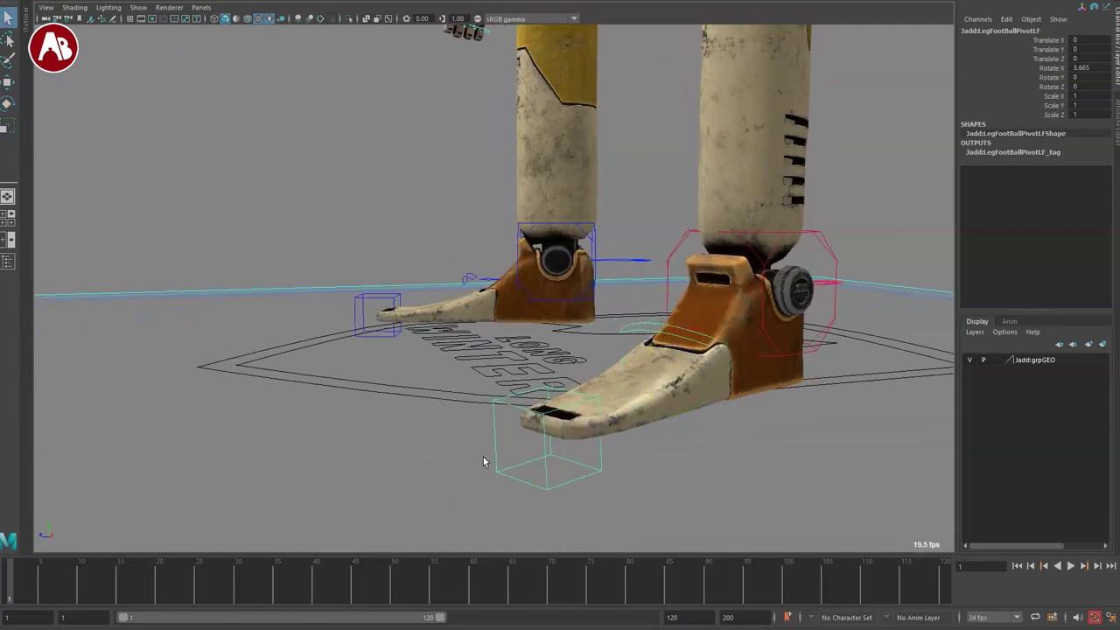
pyautogui.moveTo(546, 435); pyautogui.dragTo(642, 338)
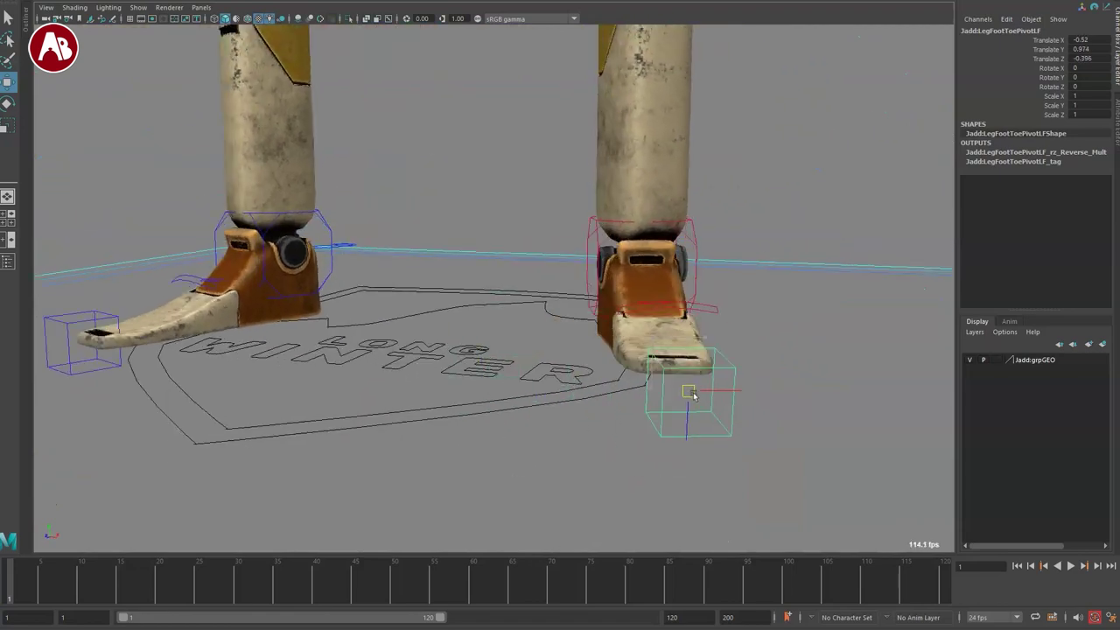
pyautogui.press('q')
# Step: Select the left hip control, Jadd:LegOrientLF, beside the pelvis
pyautogui.keyDown('alt'); pyautogui.moveTo(461, 242); pyautogui.dragTo(470, 254, button='middle'); pyautogui.keyUp('alt')
pyautogui.scroll(-4, 470, 254)
pyautogui.keyDown('alt'); pyautogui.moveTo(490, 100); pyautogui.dragTo(510, 355, button='middle'); pyautogui.keyUp('alt')
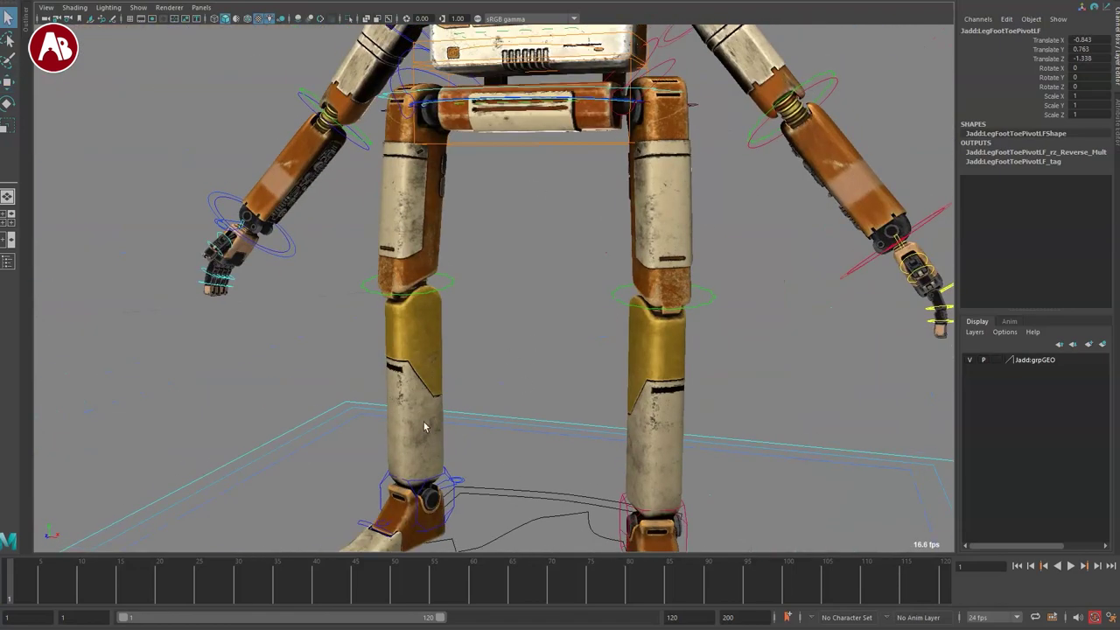
pyautogui.keyDown('alt'); pyautogui.moveTo(546, 317); pyautogui.dragTo(475, 419, button='middle'); pyautogui.keyUp('alt')
pyautogui.keyDown('alt'); pyautogui.moveTo(475, 418); pyautogui.dragTo(555, 430); pyautogui.keyUp('alt')
pyautogui.keyDown('alt'); pyautogui.moveTo(555, 430); pyautogui.dragTo(744, 429, button='right'); pyautogui.keyUp('alt')
pyautogui.keyDown('alt'); pyautogui.moveTo(626, 258); pyautogui.dragTo(582, 452, button='middle'); pyautogui.keyUp('alt')
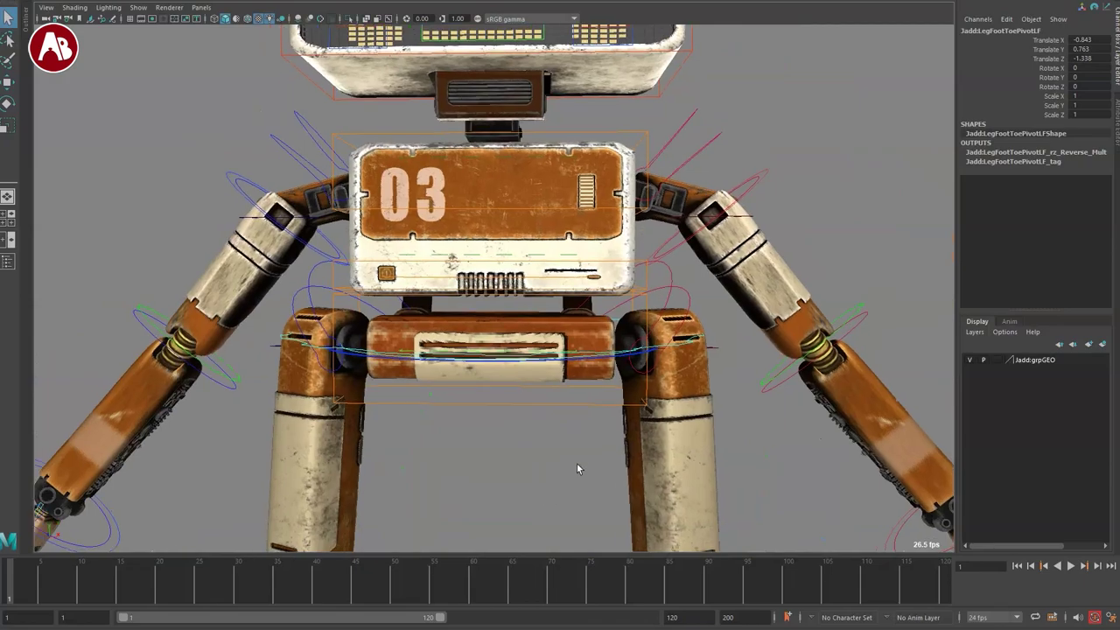
pyautogui.keyDown('alt'); pyautogui.moveTo(582, 451); pyautogui.dragTo(605, 416); pyautogui.keyUp('alt')
pyautogui.keyDown('alt'); pyautogui.moveTo(606, 415); pyautogui.dragTo(592, 407, button='middle'); pyautogui.keyUp('alt')
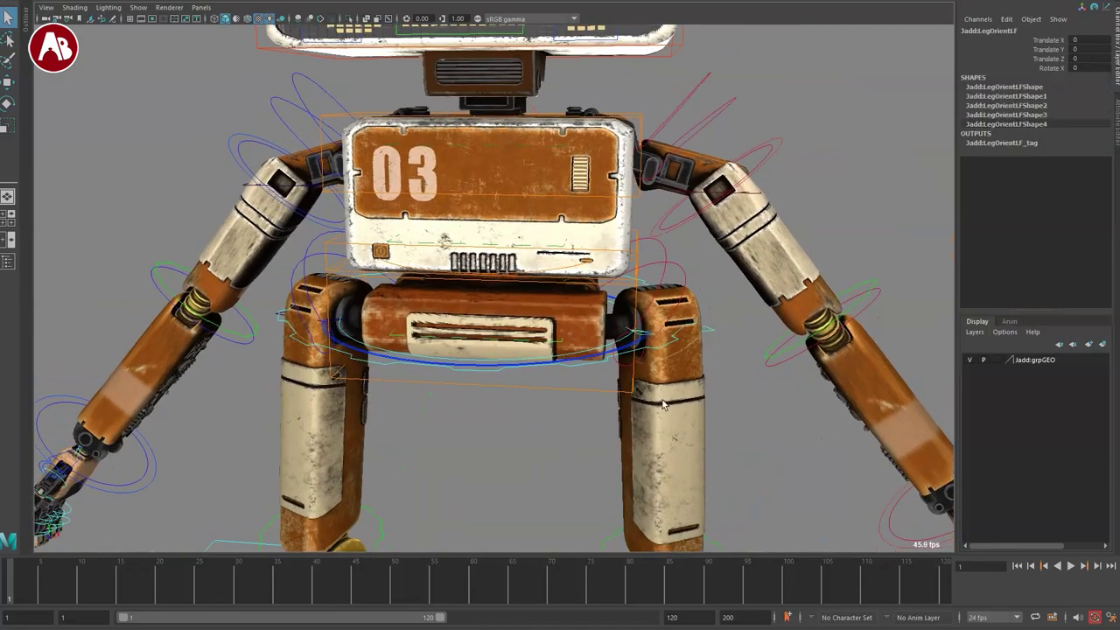
# Step: Inspect the pelvis in wireframe display, and restore textured shading with all lights
pyautogui.press('4')
pyautogui.keyDown('alt'); pyautogui.moveTo(452, 485); pyautogui.dragTo(489, 472); pyautogui.keyUp('alt')
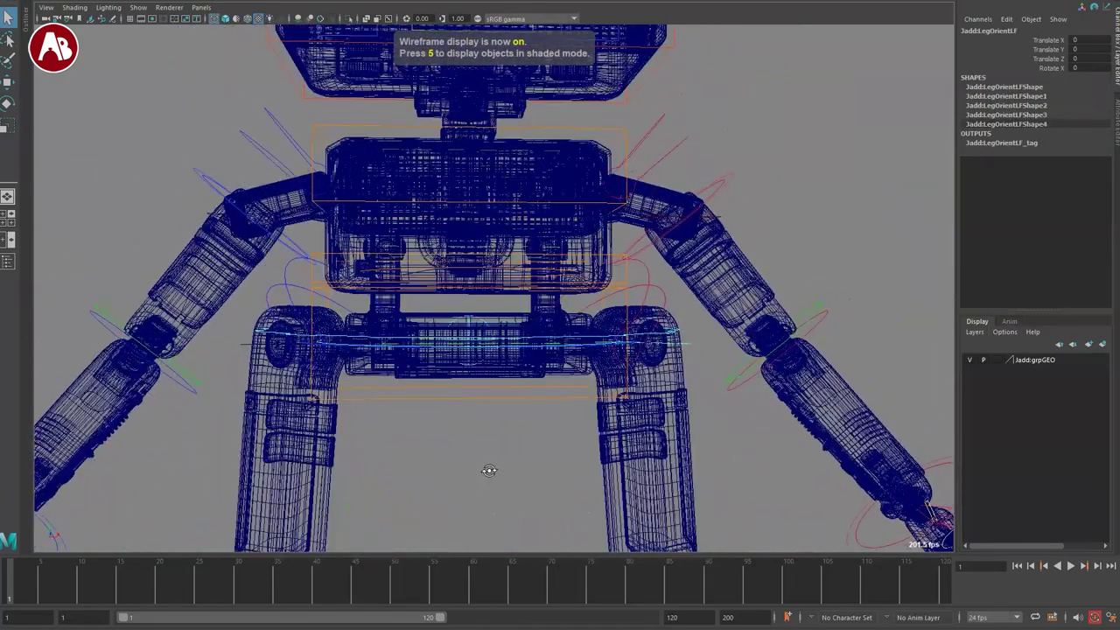
pyautogui.press('6')
pyautogui.press('7')
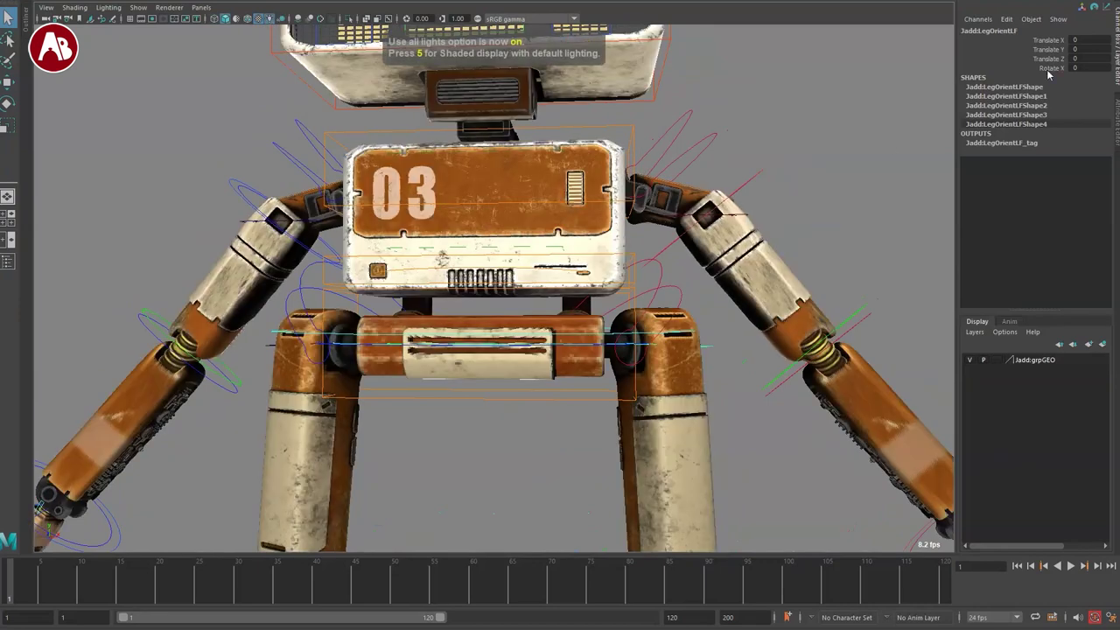
# Step: Rotate Jadd:LegOrientLF to about -38.7 on X, try shifting its Translate X, and undo the shift
pyautogui.keyDown('alt'); pyautogui.moveTo(672, 399); pyautogui.dragTo(693, 475); pyautogui.keyUp('alt')
pyautogui.keyDown('alt'); pyautogui.moveTo(638, 445); pyautogui.dragTo(699, 336); pyautogui.keyUp('alt')
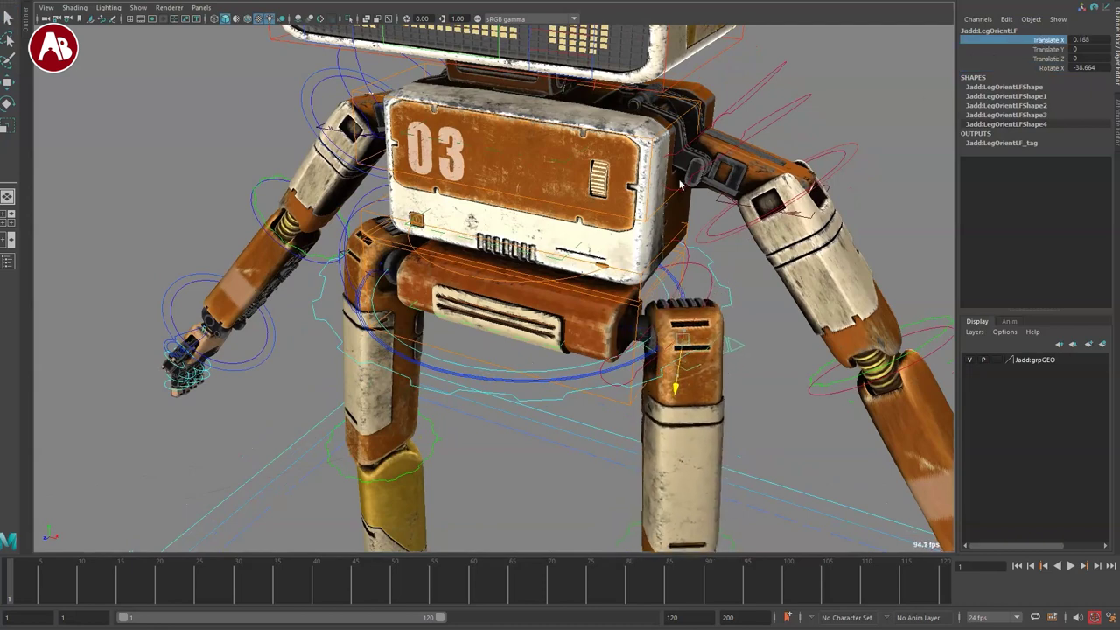
pyautogui.hotkey('ctrl', 'z')
# Step: Move the left hip control Jadd:LegOrientLF freehand to about 0.25 on X, -0.01 on Y and -0.04 on Z
pyautogui.keyDown('alt'); pyautogui.moveTo(612, 385); pyautogui.dragTo(652, 341); pyautogui.keyUp('alt')
pyautogui.keyDown('alt'); pyautogui.moveTo(652, 367); pyautogui.dragTo(560, 280, button='middle'); pyautogui.keyUp('alt')
pyautogui.keyDown('alt'); pyautogui.moveTo(533, 284); pyautogui.dragTo(592, 309, button='right'); pyautogui.keyUp('alt')
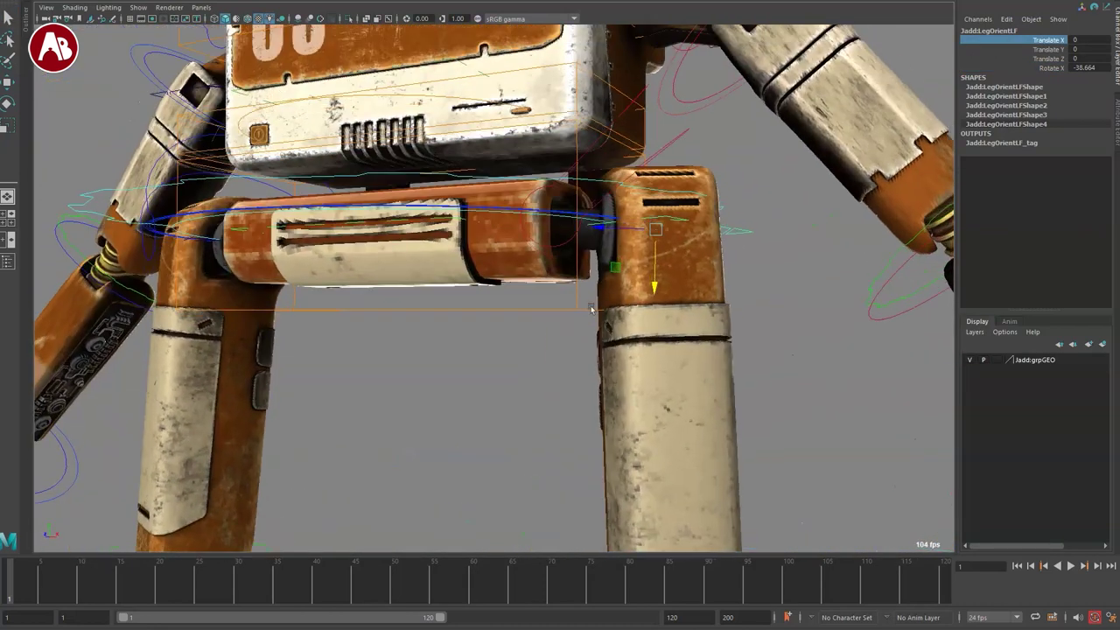
pyautogui.moveTo(659, 227)
pyautogui.mouseDown()
pyautogui.moveTo(643, 232)
pyautogui.moveTo(744, 236)
pyautogui.moveTo(659, 246)
pyautogui.mouseUp()
pyautogui.moveTo(611, 292)
pyautogui.keyDown('alt'); pyautogui.mouseDown()
pyautogui.moveTo(670, 309)
pyautogui.moveTo(610, 301)
pyautogui.mouseUp(); pyautogui.keyUp('alt')
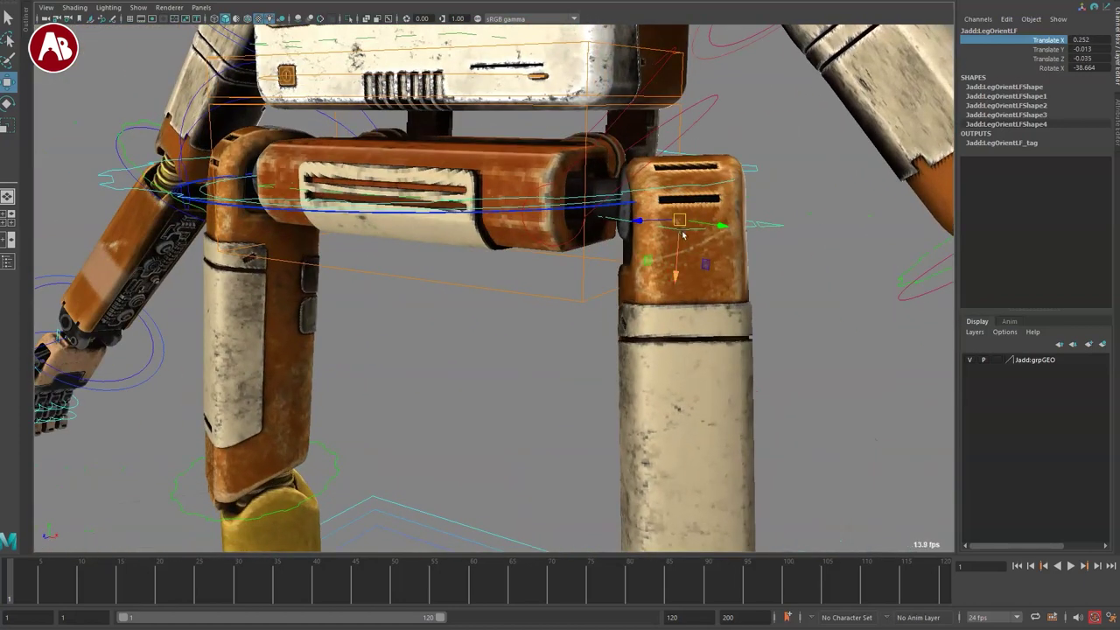
# Step: Move Jadd:LegOrientLF freehand to about -0.03, -0.12, -0.61, rotate it to about -24.7 on X, and undo these changes
pyautogui.moveTo(675, 229); pyautogui.dragTo(724, 212)
pyautogui.keyDown('alt'); pyautogui.moveTo(724, 212); pyautogui.dragTo(744, 262); pyautogui.keyUp('alt')
pyautogui.press('e')
pyautogui.moveTo(721, 142); pyautogui.dragTo(713, 137)
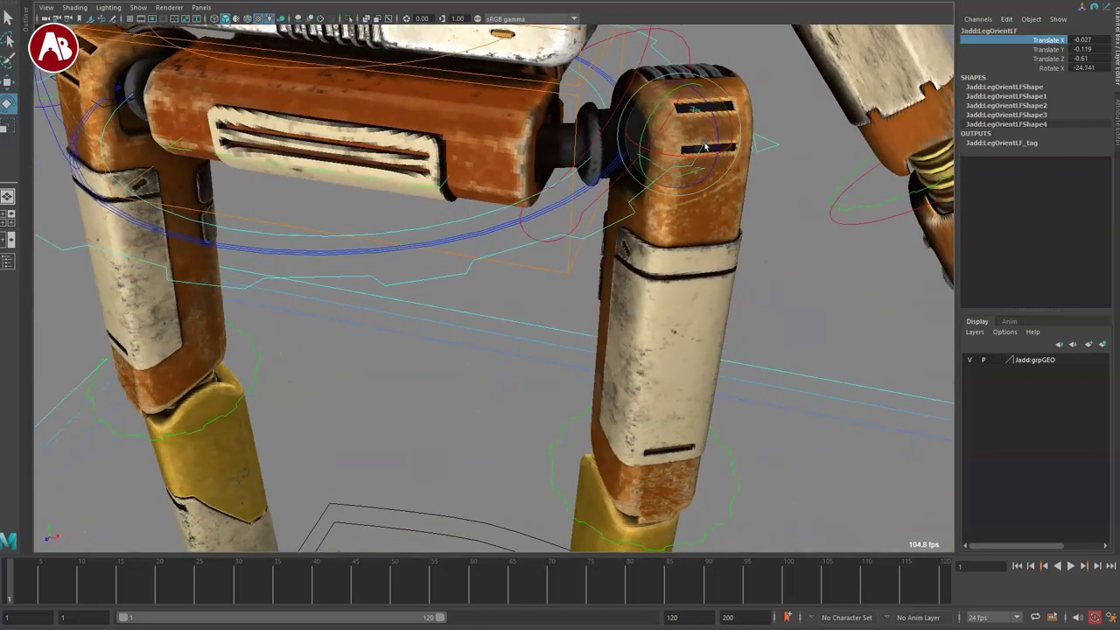
pyautogui.hotkey('ctrl', 'z')
pyautogui.hotkey('ctrl', 'z')
pyautogui.hotkey('ctrl', 'z')
# Step: Select the white front panel of the left thigh, polySurface1402, and duplicate it
pyautogui.press('q')
pyautogui.keyDown('alt'); pyautogui.moveTo(447, 261); pyautogui.dragTo(519, 352); pyautogui.keyUp('alt')
pyautogui.click(618, 305)
pyautogui.keyDown('alt'); pyautogui.moveTo(618, 304); pyautogui.dragTo(644, 323); pyautogui.keyUp('alt')
pyautogui.press('w')
pyautogui.keyDown('alt'); pyautogui.moveTo(505, 326); pyautogui.dragTo(438, 324); pyautogui.keyUp('alt')
pyautogui.keyDown('alt'); pyautogui.moveTo(499, 346); pyautogui.dragTo(44, 166, button='right'); pyautogui.keyUp('alt')
pyautogui.keyDown('alt'); pyautogui.moveTo(329, 322); pyautogui.dragTo(672, 333, button='right'); pyautogui.keyUp('alt')
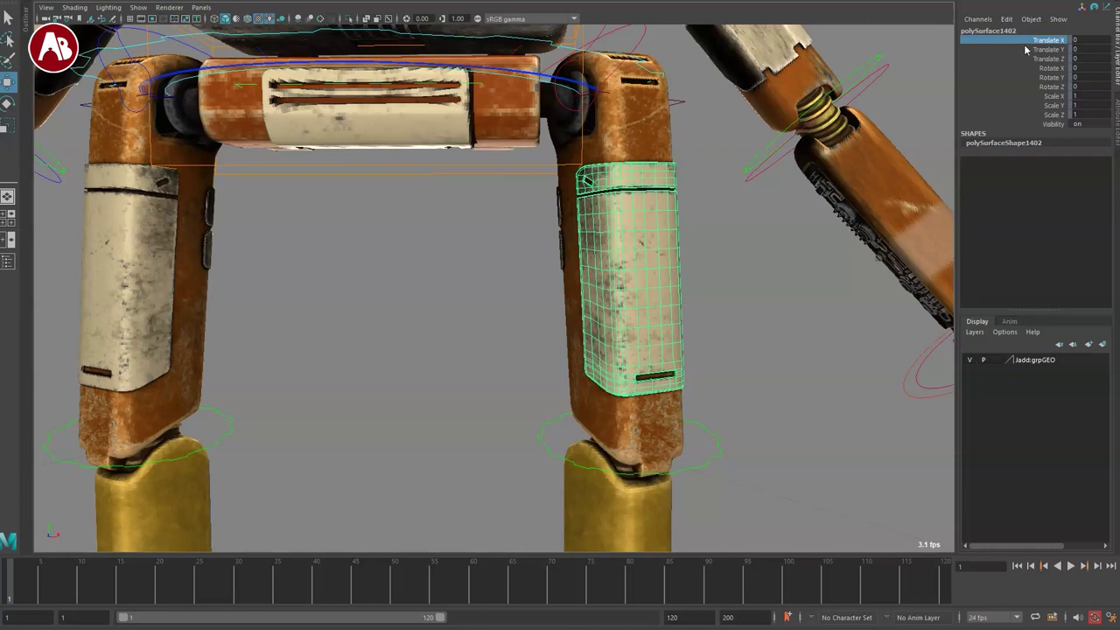
# Step: Unlock the duplicated thigh panel's translate, rotate and scale channels, and center its pivot
pyautogui.moveTo(1023, 96); pyautogui.dragTo(1049, 329, button='right')
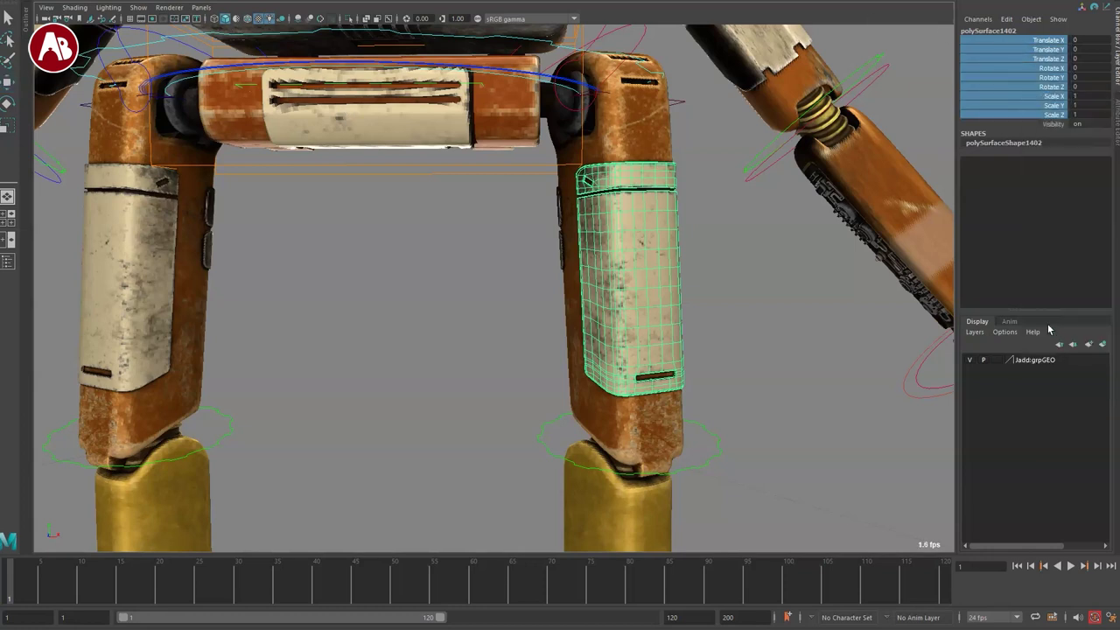
pyautogui.click(76, 0)
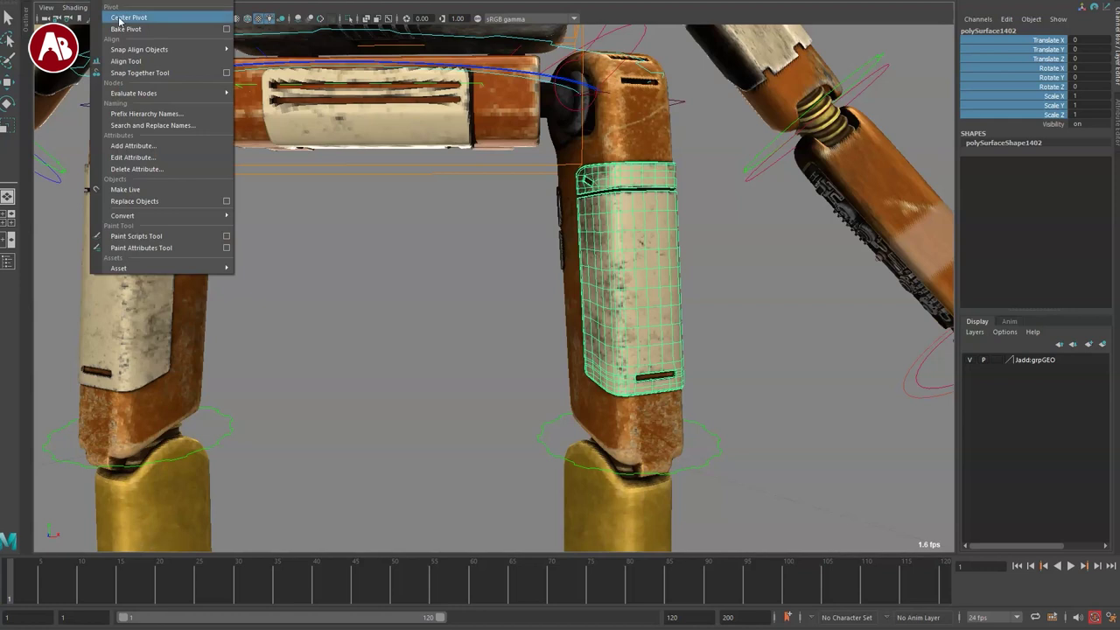
pyautogui.click(118, 17)
# Step: Move the duplicated panel freehand to about 7.61 on X, -0.37 on Y and 6.63 on Z, and hide the original panel
pyautogui.keyDown('alt'); pyautogui.moveTo(671, 237); pyautogui.dragTo(672, 350); pyautogui.keyUp('alt')
pyautogui.moveTo(517, 280); pyautogui.dragTo(614, 285)
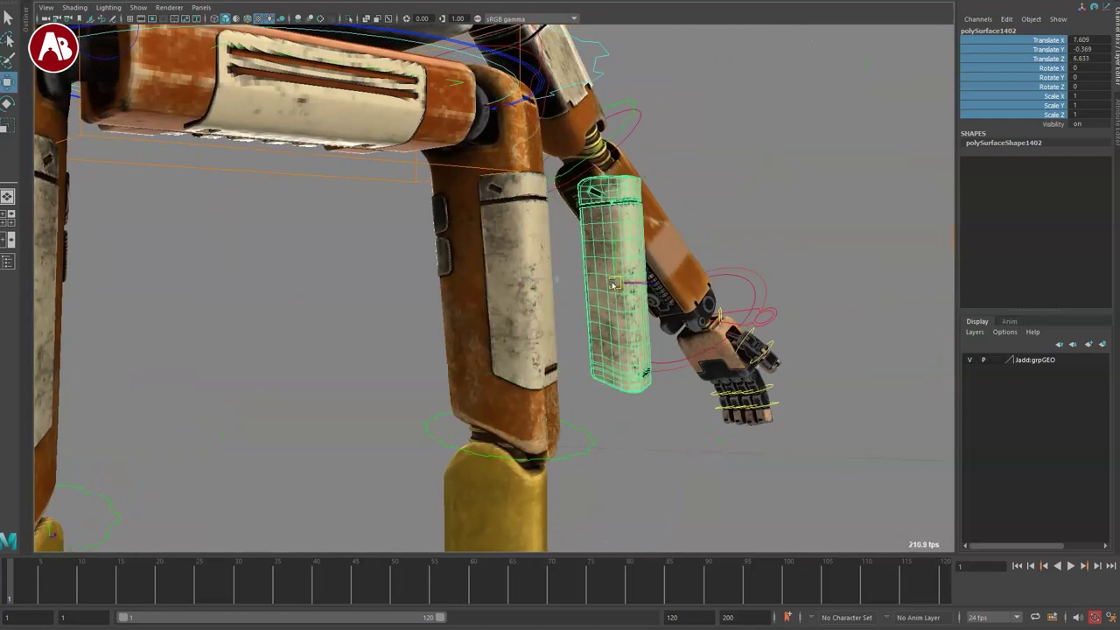
pyautogui.moveTo(528, 283); pyautogui.dragTo(522, 300)
pyautogui.click(522, 344)
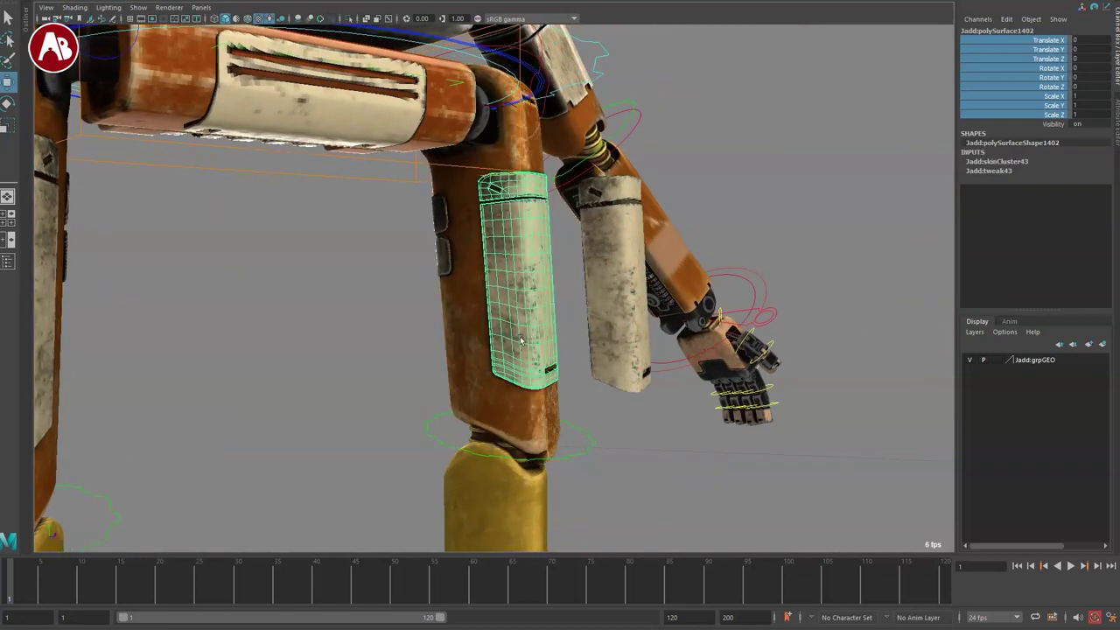
pyautogui.hotkey('ctrl', 'h')
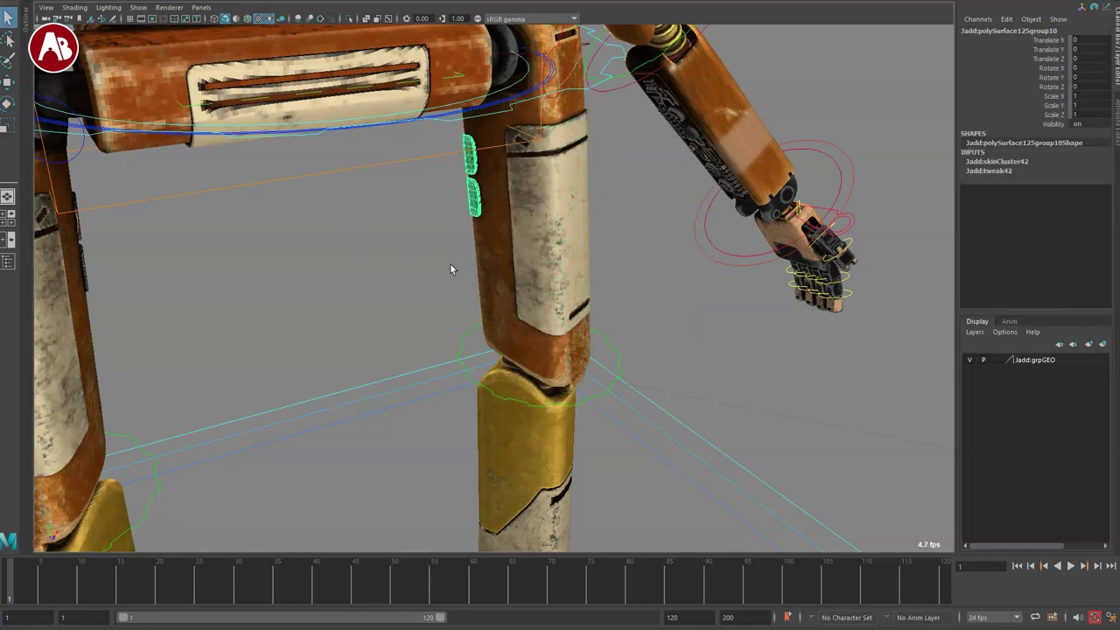
# Step: Select the lower spine control Jadd:SpineBottom, the box around the pelvis
pyautogui.keyDown('alt'); pyautogui.moveTo(498, 366); pyautogui.dragTo(382, 348); pyautogui.keyUp('alt')
pyautogui.keyDown('alt'); pyautogui.moveTo(473, 367); pyautogui.dragTo(544, 320); pyautogui.keyUp('alt')
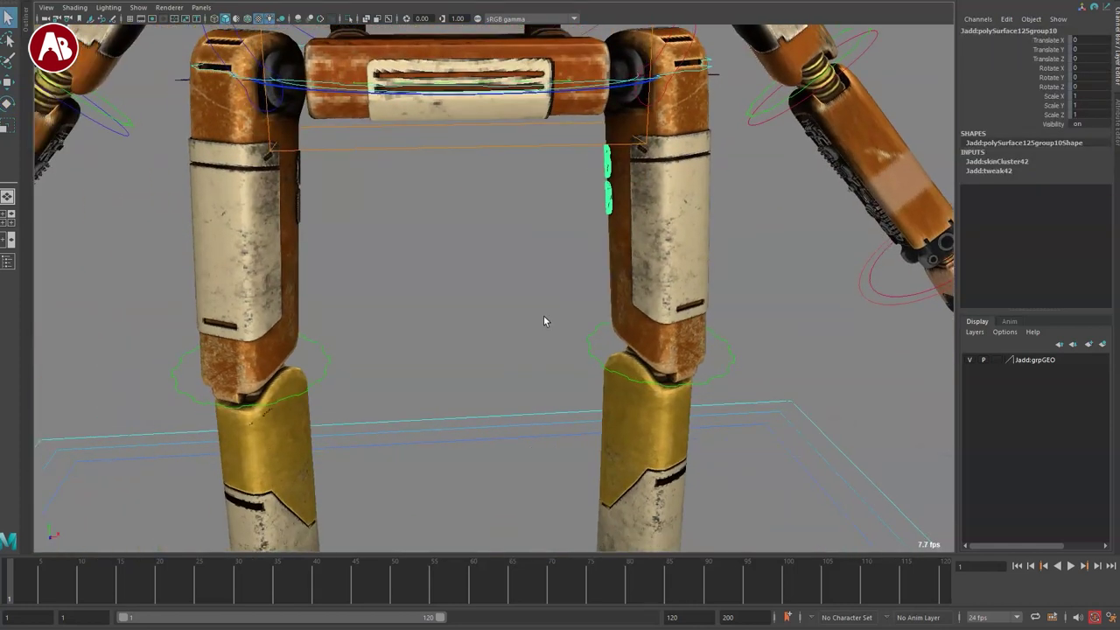
pyautogui.keyDown('alt'); pyautogui.moveTo(546, 297); pyautogui.dragTo(419, 265, button='right'); pyautogui.keyUp('alt')
pyautogui.keyDown('alt'); pyautogui.moveTo(473, 349); pyautogui.dragTo(412, 513, button='middle'); pyautogui.keyUp('alt')
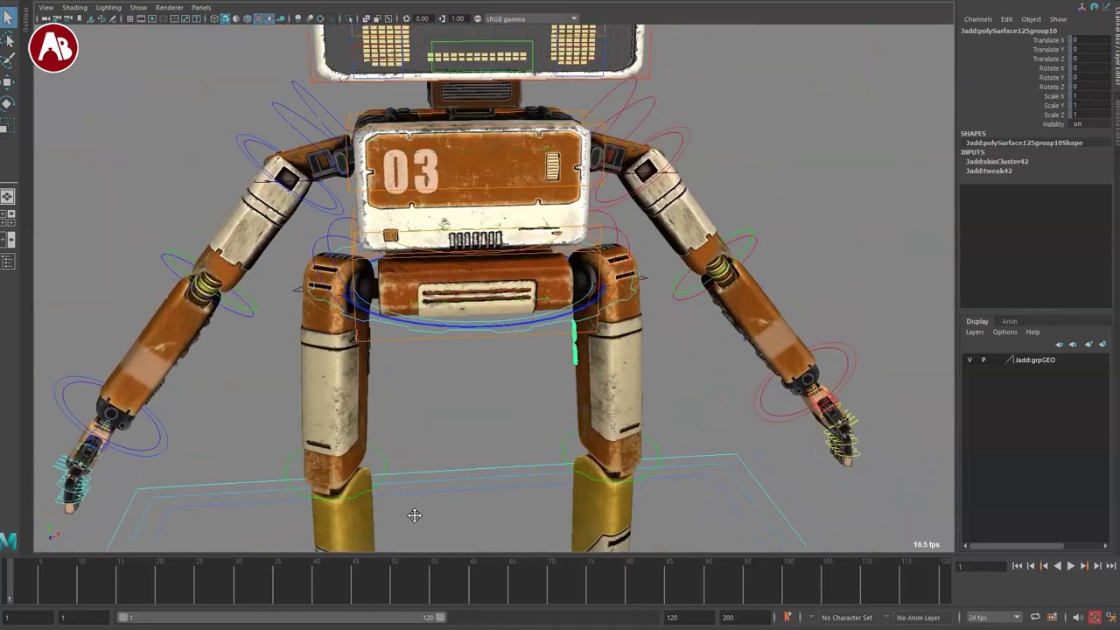
pyautogui.keyDown('alt'); pyautogui.moveTo(413, 512); pyautogui.dragTo(456, 510, button='right'); pyautogui.keyUp('alt')
pyautogui.keyDown('alt'); pyautogui.moveTo(456, 510); pyautogui.dragTo(505, 433); pyautogui.keyUp('alt')
pyautogui.click(580, 441)
pyautogui.click(577, 419)
pyautogui.keyDown('alt'); pyautogui.moveTo(571, 436); pyautogui.dragTo(555, 443, button='right'); pyautogui.keyUp('alt')
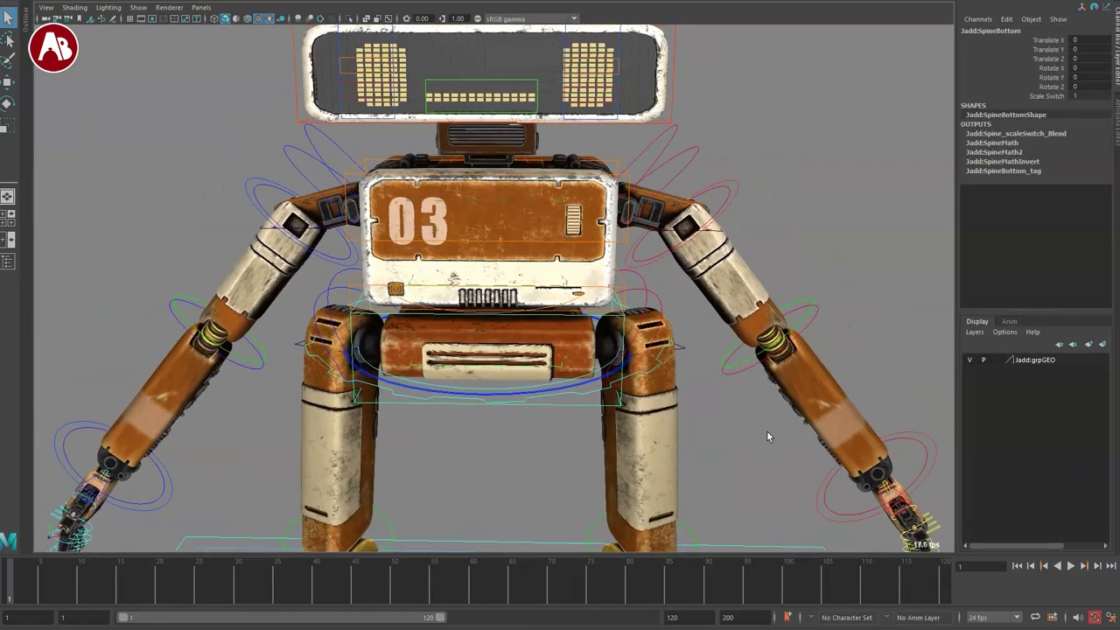
# Step: Set the Jadd:grpGEO layer to Reference, rotate Jadd:SpineBottom to about -4.3 on Z, and undo the rotation
pyautogui.click(1003, 362)
pyautogui.click(999, 362)
pyautogui.moveTo(496, 298)
pyautogui.mouseDown()
pyautogui.moveTo(472, 299)
pyautogui.moveTo(525, 302)
pyautogui.moveTo(477, 299)
pyautogui.moveTo(516, 302)
pyautogui.moveTo(478, 299)
pyautogui.moveTo(503, 303)
pyautogui.mouseUp()
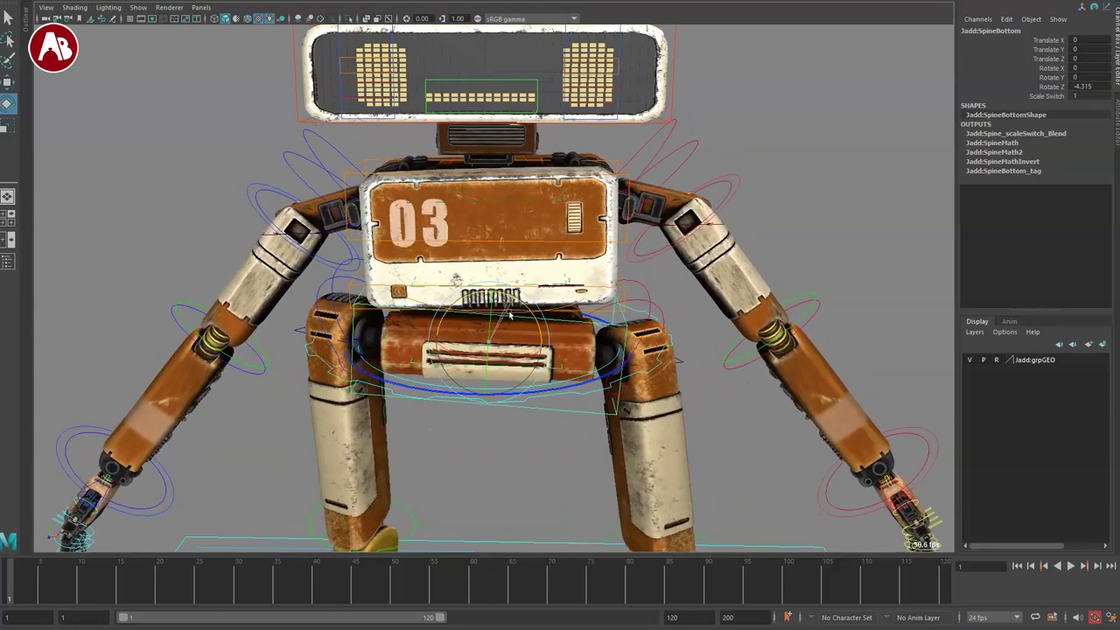
pyautogui.hotkey('ctrl', 'z')
pyautogui.keyDown('alt'); pyautogui.moveTo(500, 382); pyautogui.dragTo(503, 345); pyautogui.keyUp('alt')
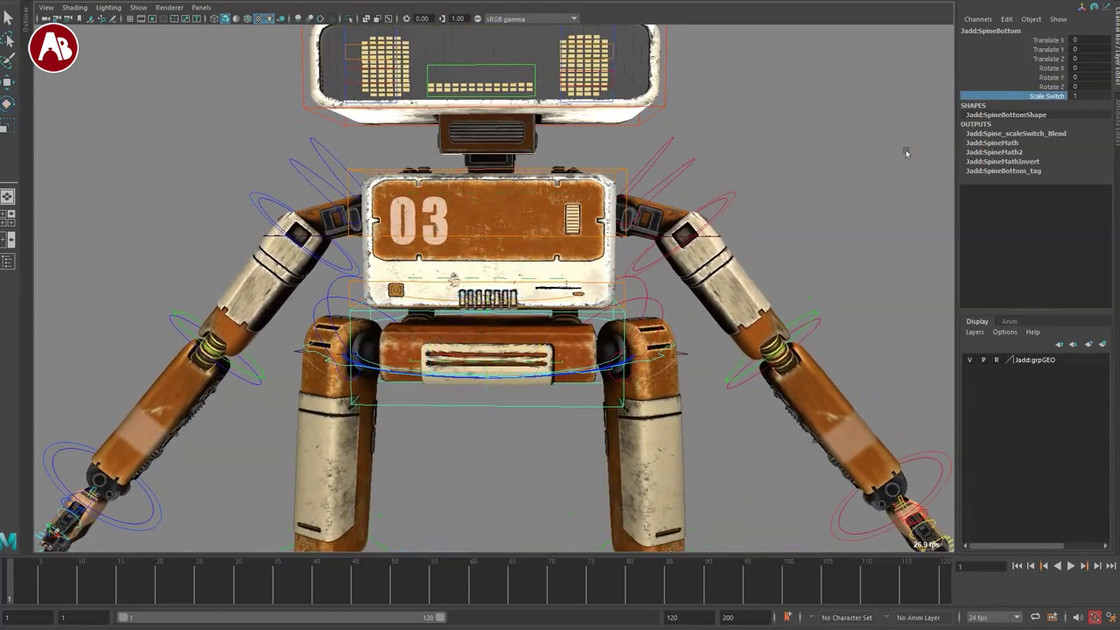
# Step: Try moving Jadd:SpineBottom freehand, and undo the moves together with the Jadd:grpGEO layer's display change
pyautogui.press('w')
pyautogui.moveTo(480, 348); pyautogui.dragTo(472, 447)
pyautogui.keyDown('alt'); pyautogui.moveTo(472, 447); pyautogui.dragTo(711, 443); pyautogui.keyUp('alt')
pyautogui.moveTo(522, 477); pyautogui.dragTo(565, 484)
pyautogui.keyDown('alt'); pyautogui.moveTo(656, 492); pyautogui.dragTo(467, 486); pyautogui.keyUp('alt')
pyautogui.hotkey('ctrl', 'z')
pyautogui.hotkey('ctrl', 'z')
pyautogui.hotkey('ctrl', 'z')
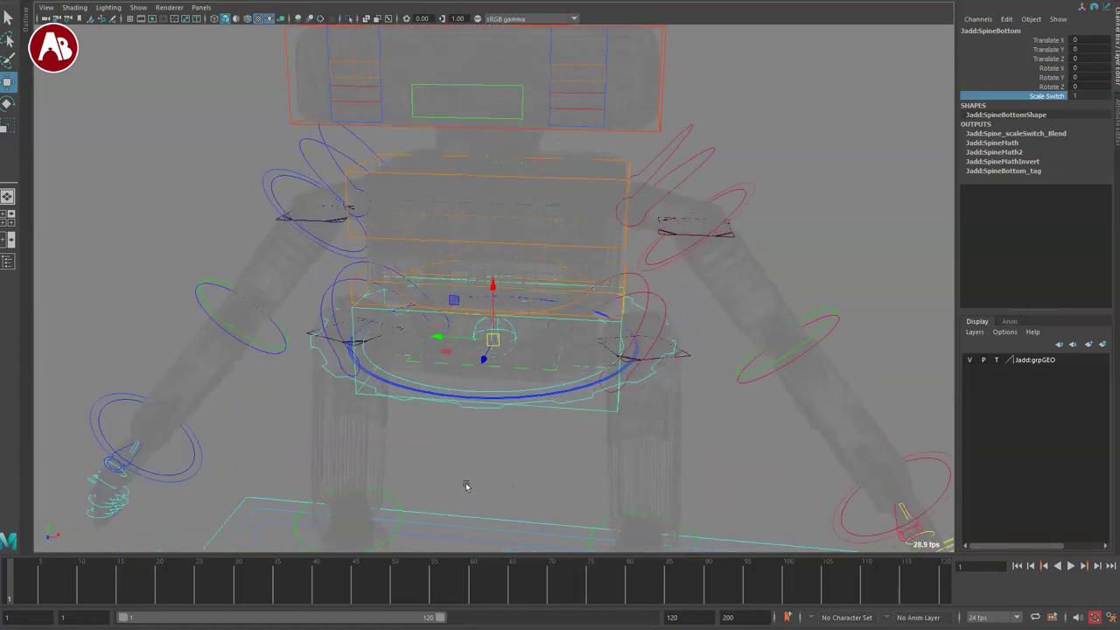
pyautogui.hotkey('ctrl', 'z')
pyautogui.hotkey('ctrl', 'z')
pyautogui.hotkey('ctrl', 'z')
# Step: Select the Jadd:FlexCOG control and move it freehand to about 1.02 on X, 0.10 on Y and 0.03 on Z
pyautogui.keyDown('alt'); pyautogui.moveTo(607, 450); pyautogui.dragTo(660, 165); pyautogui.keyUp('alt')
pyautogui.click(520, 434)
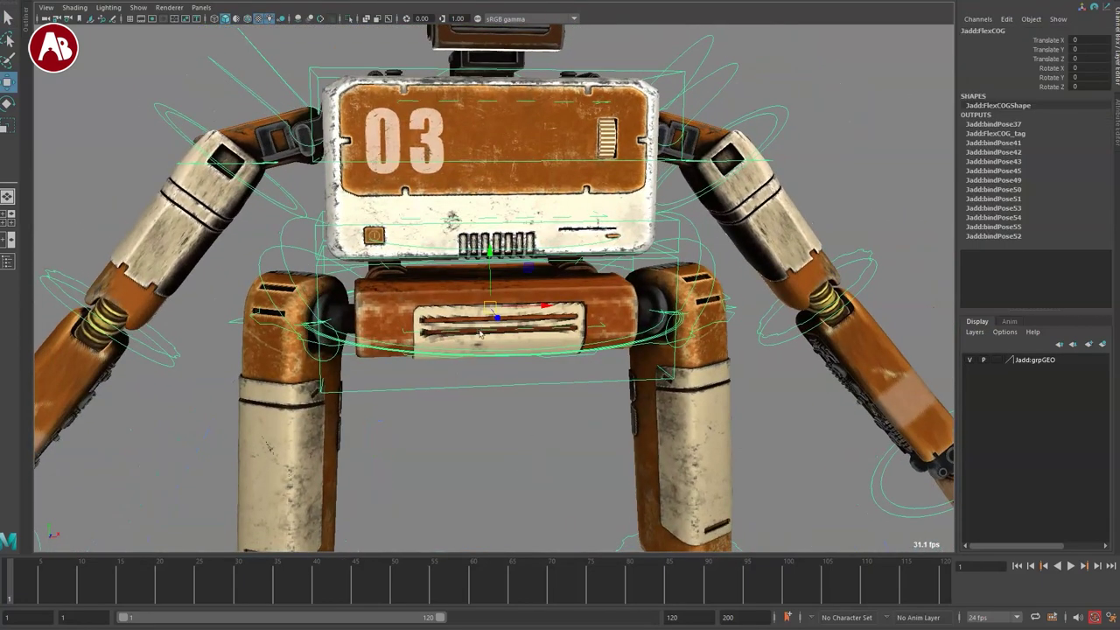
pyautogui.keyDown('alt'); pyautogui.moveTo(479, 335); pyautogui.dragTo(487, 327); pyautogui.keyUp('alt')
pyautogui.keyDown('alt'); pyautogui.moveTo(512, 293); pyautogui.dragTo(187, 125, button='right'); pyautogui.keyUp('alt')
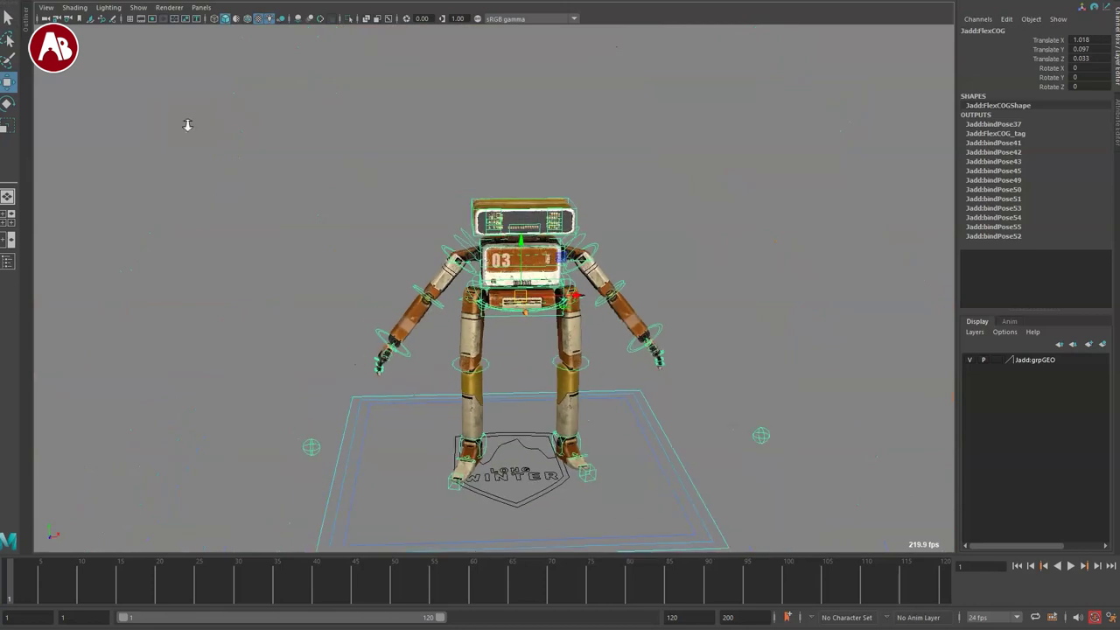
pyautogui.moveTo(509, 210); pyautogui.dragTo(490, 365)
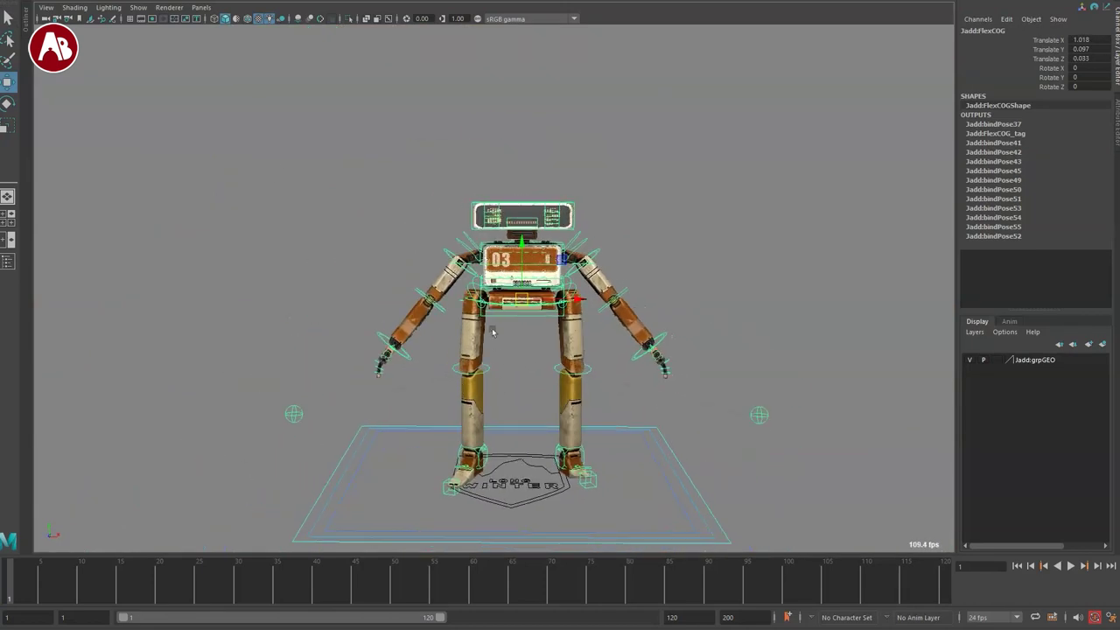
# Step: Select the main spine control Jadd:Spine, the blue ring around the pelvis
pyautogui.keyDown('alt'); pyautogui.moveTo(492, 331); pyautogui.dragTo(533, 335, button='right'); pyautogui.keyUp('alt')
pyautogui.press('q')
pyautogui.keyDown('alt'); pyautogui.moveTo(532, 335); pyautogui.dragTo(516, 359); pyautogui.keyUp('alt')
pyautogui.keyDown('alt'); pyautogui.moveTo(517, 358); pyautogui.dragTo(549, 347, button='right'); pyautogui.keyUp('alt')
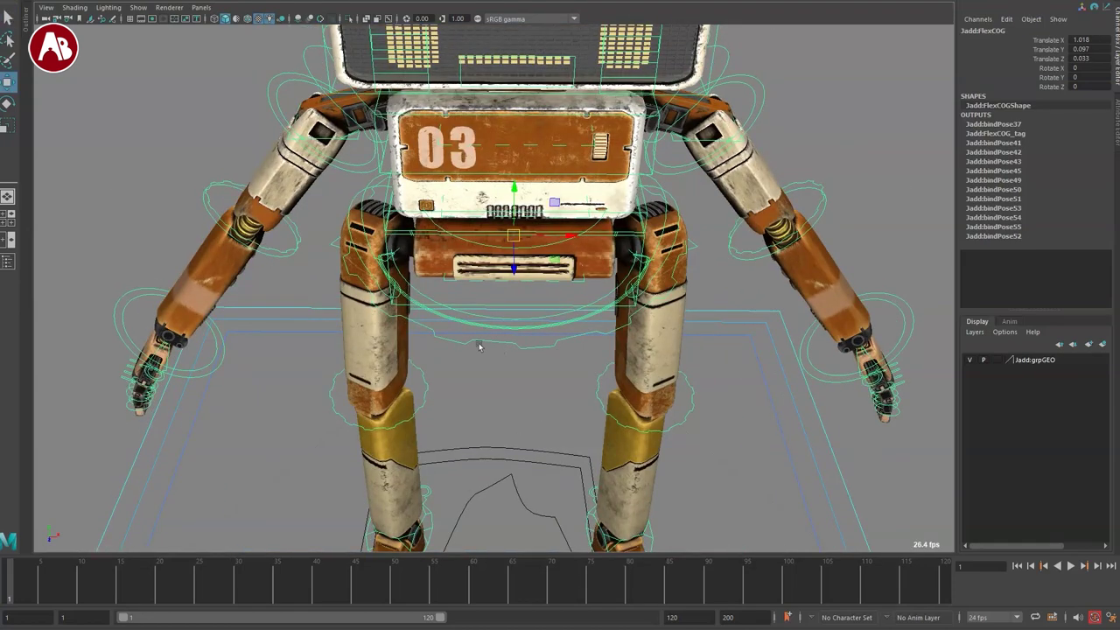
pyautogui.keyDown('alt'); pyautogui.moveTo(479, 346); pyautogui.dragTo(458, 342); pyautogui.keyUp('alt')
pyautogui.press('q')
pyautogui.keyDown('alt'); pyautogui.moveTo(464, 345); pyautogui.dragTo(625, 384, button='right'); pyautogui.keyUp('alt')
pyautogui.click(434, 376)
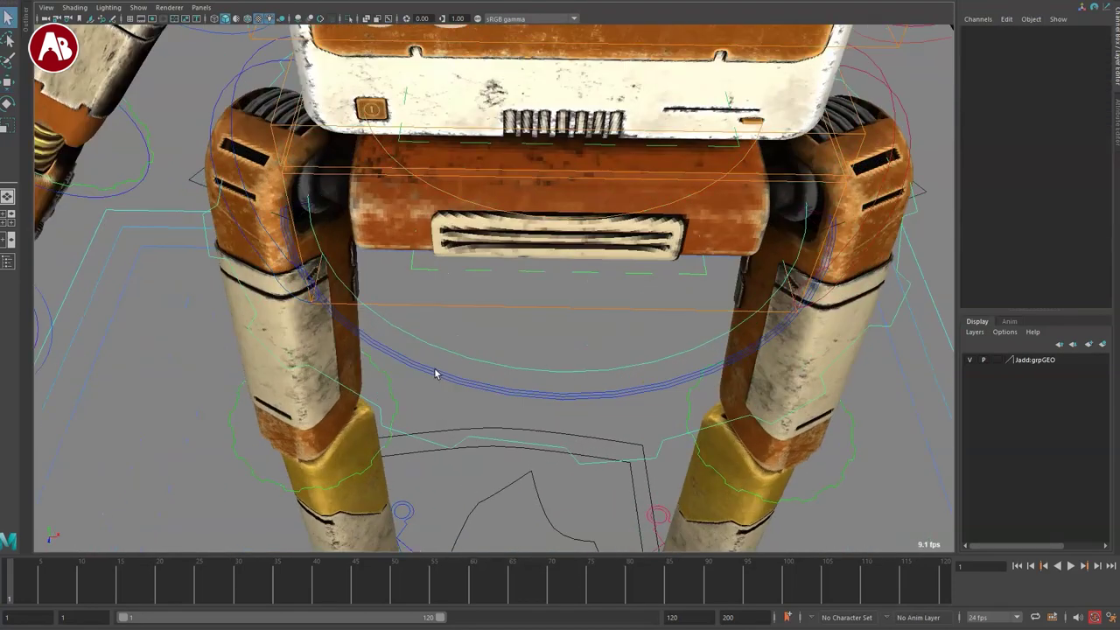
pyautogui.click(434, 376)
# Step: Move Jadd:Spine freehand to about -0.77 on X, -2.46 on Y and 0.01 on Z, and undo the moves
pyautogui.keyDown('alt'); pyautogui.moveTo(721, 483); pyautogui.dragTo(508, 447, button='right'); pyautogui.keyUp('alt')
pyautogui.keyDown('alt'); pyautogui.moveTo(508, 447); pyautogui.dragTo(514, 329); pyautogui.keyUp('alt')
pyautogui.press('w')
pyautogui.keyDown('alt'); pyautogui.moveTo(513, 329); pyautogui.dragTo(568, 403, button='middle'); pyautogui.keyUp('alt')
pyautogui.keyDown('alt'); pyautogui.moveTo(576, 407); pyautogui.dragTo(505, 350, button='right'); pyautogui.keyUp('alt')
pyautogui.moveTo(505, 350)
pyautogui.keyDown('alt'); pyautogui.mouseDown(button='middle')
pyautogui.moveTo(516, 357)
pyautogui.moveTo(514, 408)
pyautogui.moveTo(491, 401)
pyautogui.moveTo(548, 328)
pyautogui.moveTo(522, 361)
pyautogui.mouseUp(button='middle'); pyautogui.keyUp('alt')
pyautogui.keyDown('alt'); pyautogui.moveTo(530, 375); pyautogui.dragTo(484, 403); pyautogui.keyUp('alt')
pyautogui.moveTo(531, 336); pyautogui.dragTo(403, 180)
pyautogui.keyDown('alt'); pyautogui.moveTo(473, 346); pyautogui.dragTo(525, 323); pyautogui.keyUp('alt')
pyautogui.hotkey('ctrl', 'z')
pyautogui.keyDown('alt'); pyautogui.moveTo(491, 321); pyautogui.dragTo(571, 476, button='right'); pyautogui.keyUp('alt')
pyautogui.keyDown('alt'); pyautogui.moveTo(570, 476); pyautogui.dragTo(575, 511, button='middle'); pyautogui.keyUp('alt')
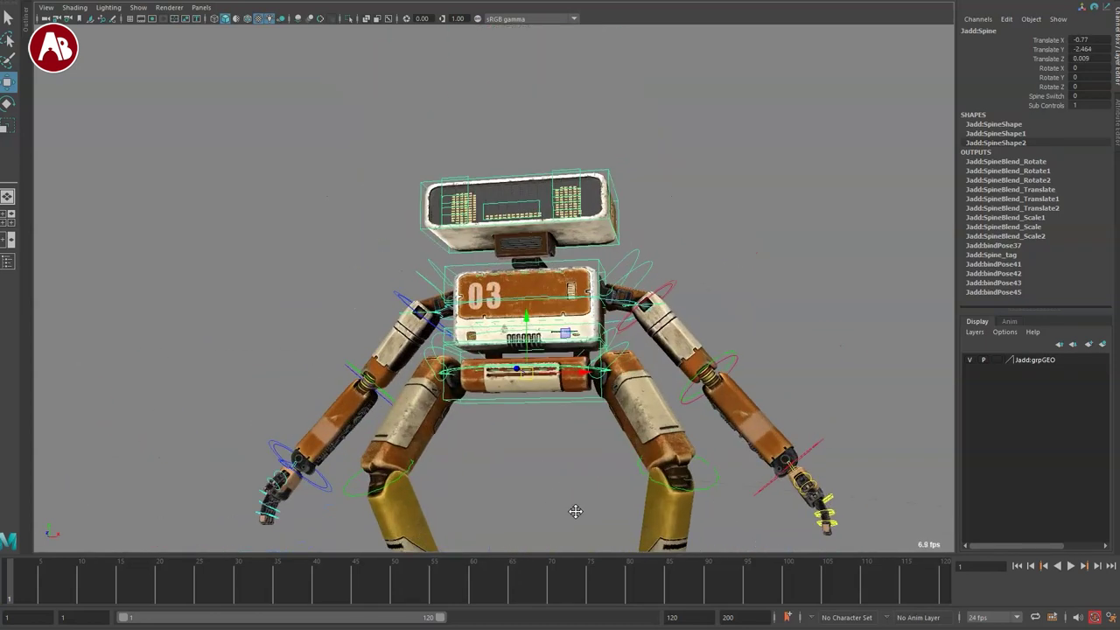
pyautogui.keyDown('alt'); pyautogui.moveTo(530, 345); pyautogui.dragTo(531, 382); pyautogui.keyUp('alt')
pyautogui.hotkey('ctrl', 'z')
pyautogui.hotkey('ctrl', 'z')
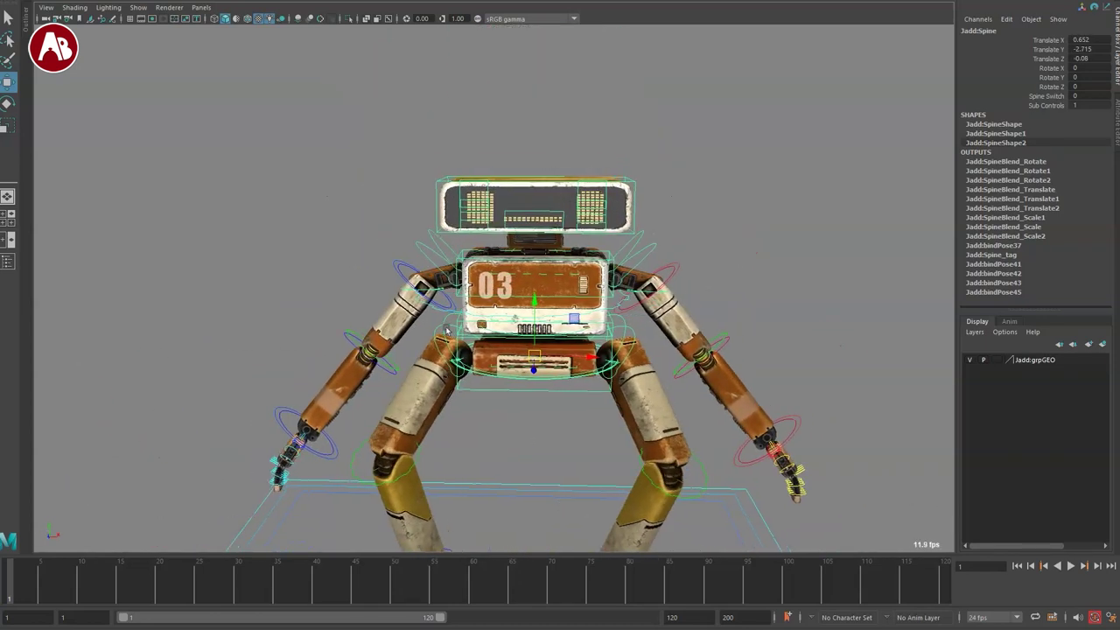
# Step: Select the Jadd:Spine_Adjust1 control at the lower edge of the pelvis
pyautogui.keyDown('alt'); pyautogui.moveTo(516, 368); pyautogui.dragTo(528, 434, button='right'); pyautogui.keyUp('alt')
pyautogui.keyDown('alt'); pyautogui.moveTo(448, 378); pyautogui.dragTo(457, 402, button='right'); pyautogui.keyUp('alt')
pyautogui.keyDown('alt'); pyautogui.moveTo(456, 401); pyautogui.dragTo(481, 481); pyautogui.keyUp('alt')
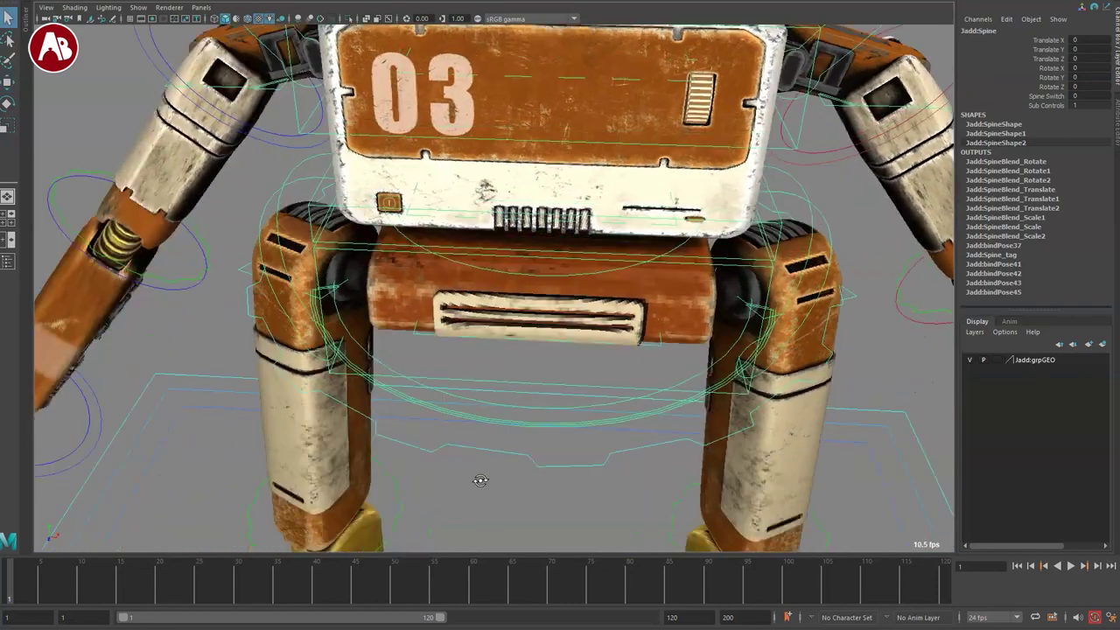
pyautogui.click(379, 360)
pyautogui.keyDown('alt'); pyautogui.moveTo(544, 385); pyautogui.dragTo(505, 353, button='right'); pyautogui.keyUp('alt')
pyautogui.moveTo(505, 352)
pyautogui.keyDown('alt'); pyautogui.mouseDown()
pyautogui.moveTo(541, 375)
pyautogui.moveTo(541, 358)
pyautogui.moveTo(543, 378)
pyautogui.moveTo(495, 416)
pyautogui.moveTo(500, 374)
pyautogui.mouseUp(); pyautogui.keyUp('alt')
pyautogui.keyDown('alt'); pyautogui.moveTo(501, 374); pyautogui.dragTo(535, 411, button='right'); pyautogui.keyUp('alt')
pyautogui.click(432, 369)
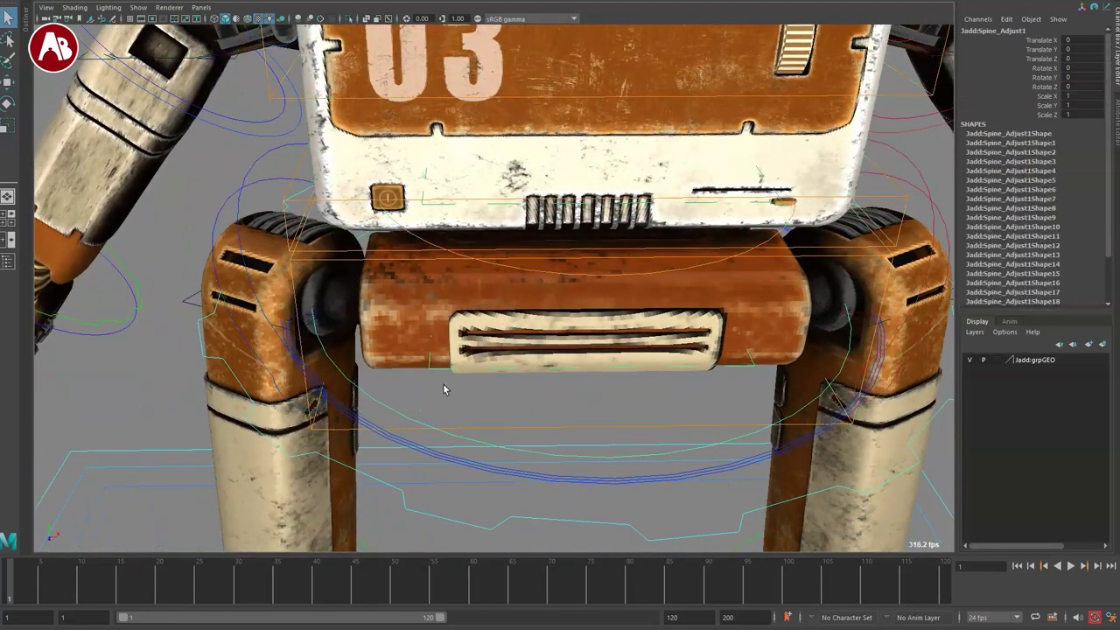
# Step: Try moving Jadd:Spine_Adjust1 freehand while viewing the pelvis from several sides, and undo the moves
pyautogui.keyDown('alt'); pyautogui.moveTo(580, 443); pyautogui.dragTo(503, 448, button='right'); pyautogui.keyUp('alt')
pyautogui.keyDown('alt'); pyautogui.moveTo(503, 448); pyautogui.dragTo(501, 400); pyautogui.keyUp('alt')
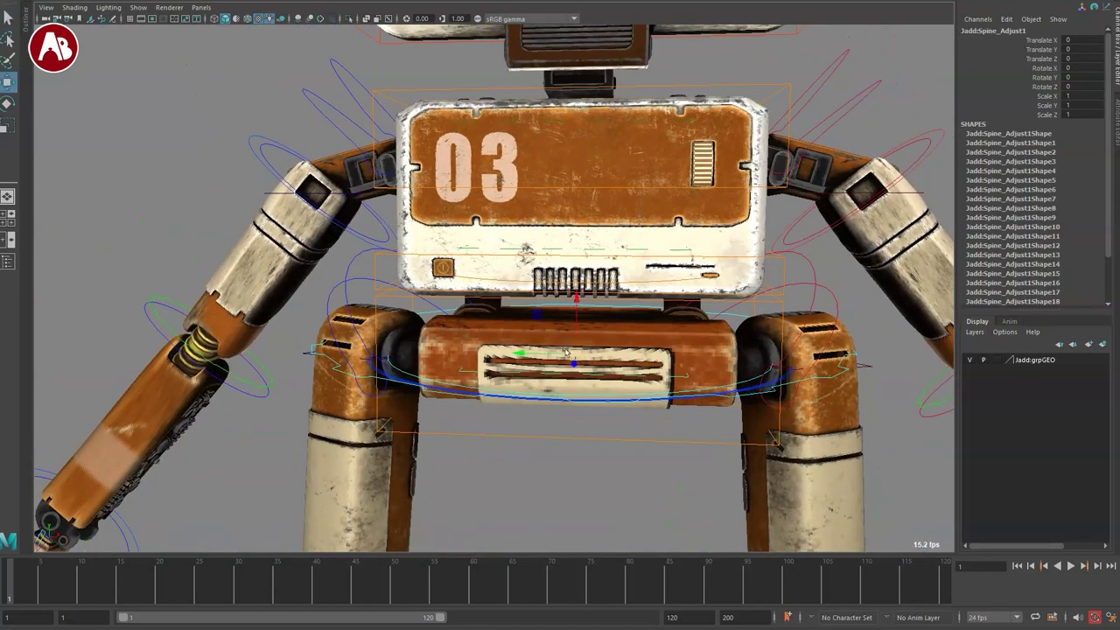
pyautogui.keyDown('alt'); pyautogui.moveTo(565, 352); pyautogui.dragTo(511, 439); pyautogui.keyUp('alt')
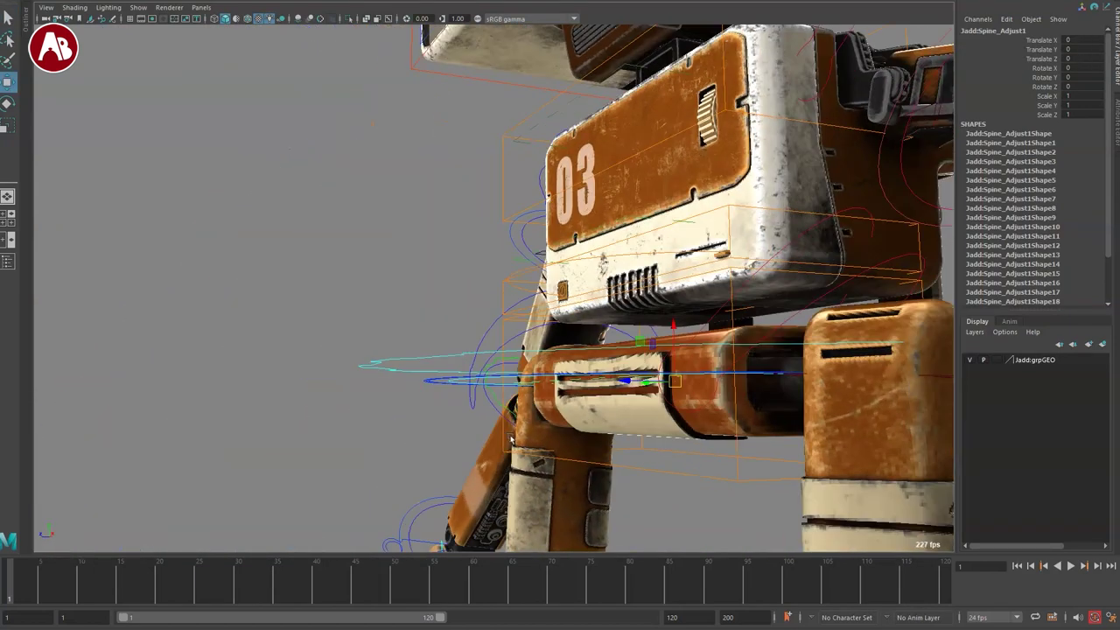
pyautogui.keyDown('alt'); pyautogui.moveTo(637, 426); pyautogui.dragTo(518, 396, button='right'); pyautogui.keyUp('alt')
pyautogui.keyDown('alt'); pyautogui.moveTo(518, 396); pyautogui.dragTo(493, 432); pyautogui.keyUp('alt')
pyautogui.hotkey('ctrl', 'z')
pyautogui.moveTo(573, 351); pyautogui.dragTo(643, 377)
pyautogui.hotkey('ctrl', 'z')
pyautogui.keyDown('alt'); pyautogui.moveTo(517, 423); pyautogui.dragTo(575, 433); pyautogui.keyUp('alt')
# Step: Select Jadd:SpineBottom again, try shifting it freehand, and undo the shift
pyautogui.press('e')
pyautogui.press('q')
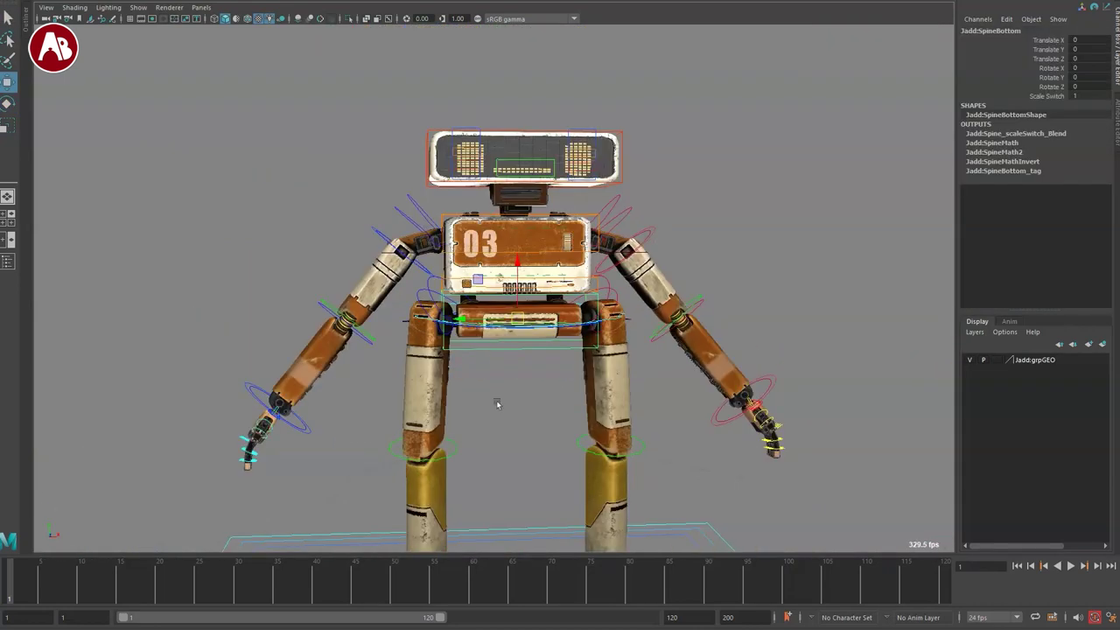
pyautogui.moveTo(503, 390)
pyautogui.mouseDown()
pyautogui.moveTo(514, 378)
pyautogui.moveTo(513, 432)
pyautogui.moveTo(512, 382)
pyautogui.mouseUp()
pyautogui.hotkey('ctrl', 'z')
pyautogui.scroll(4, 503, 309)
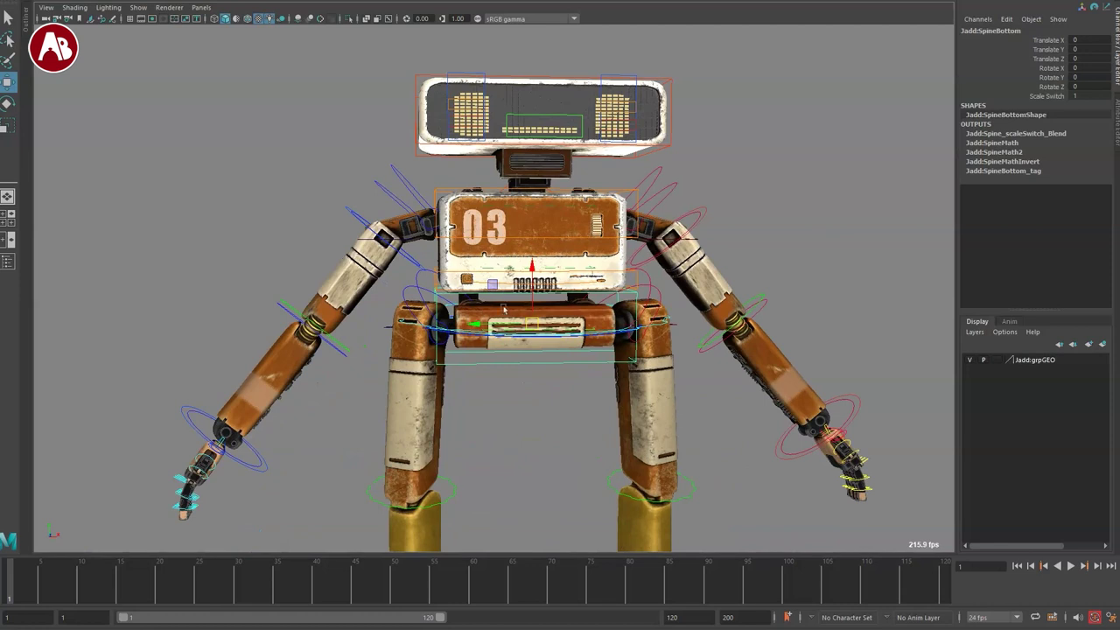
# Step: Select Jadd:SpineMid, move it freehand to about 0.99 on X, 0.12 on Y and -0.08 on Z, and undo the move
pyautogui.click(441, 278)
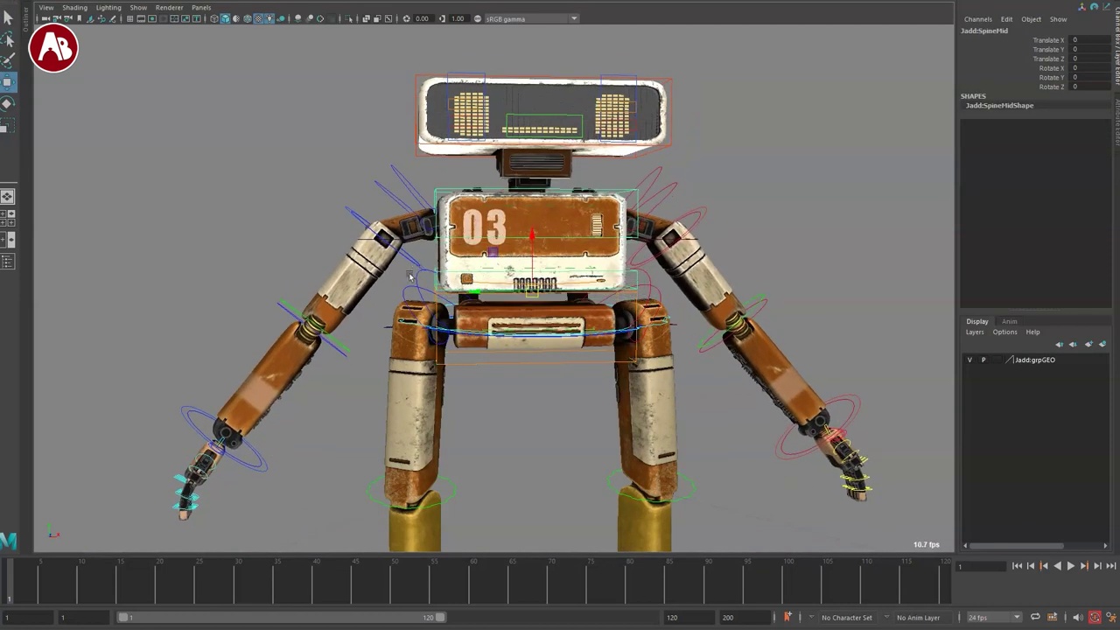
pyautogui.scroll(5, 611, 433)
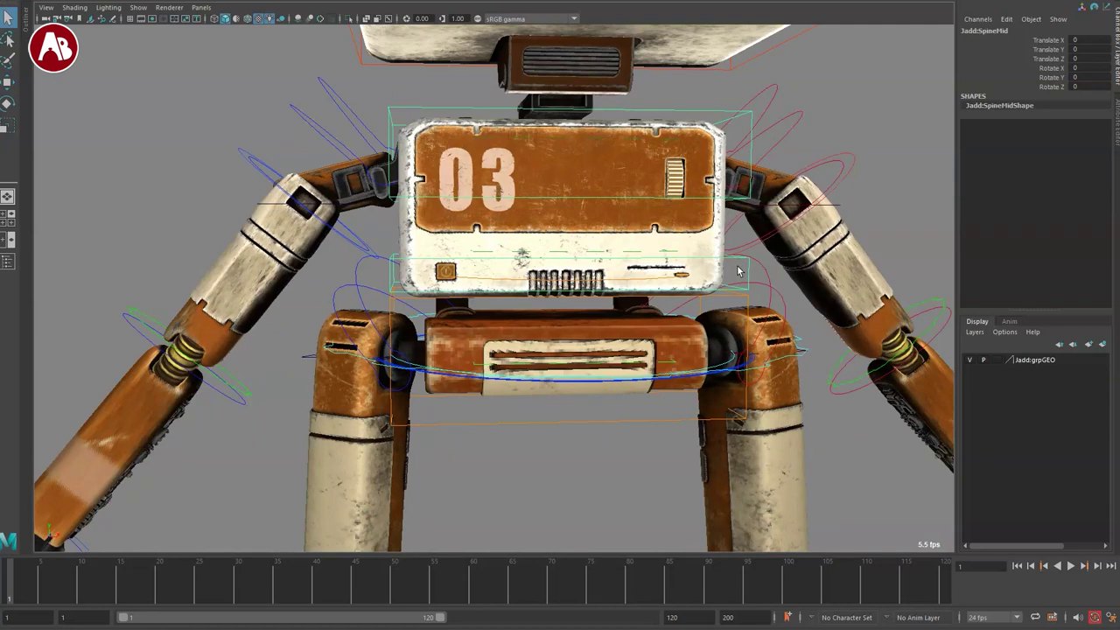
pyautogui.moveTo(556, 298); pyautogui.dragTo(569, 217)
pyautogui.hotkey('ctrl', 'z')
pyautogui.scroll(-6, 586, 221)
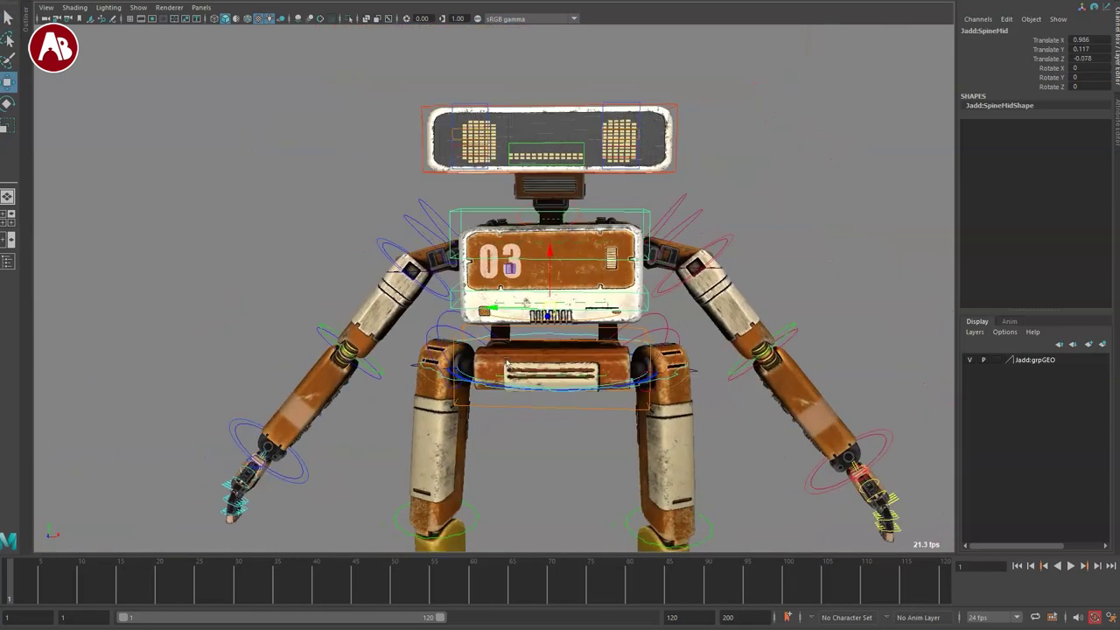
# Step: Select Jadd:SpineTop, move it freehand to about 2.32 on X, 0.16 on Y and -0.27 on Z, and undo the move
pyautogui.click(632, 249)
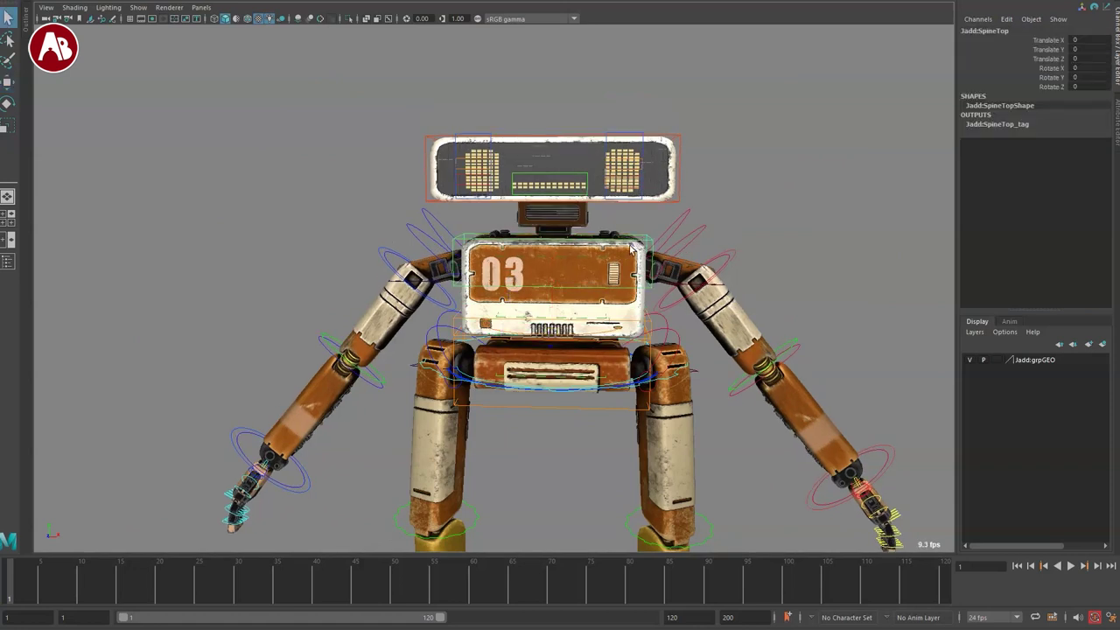
pyautogui.moveTo(553, 272); pyautogui.dragTo(431, 300)
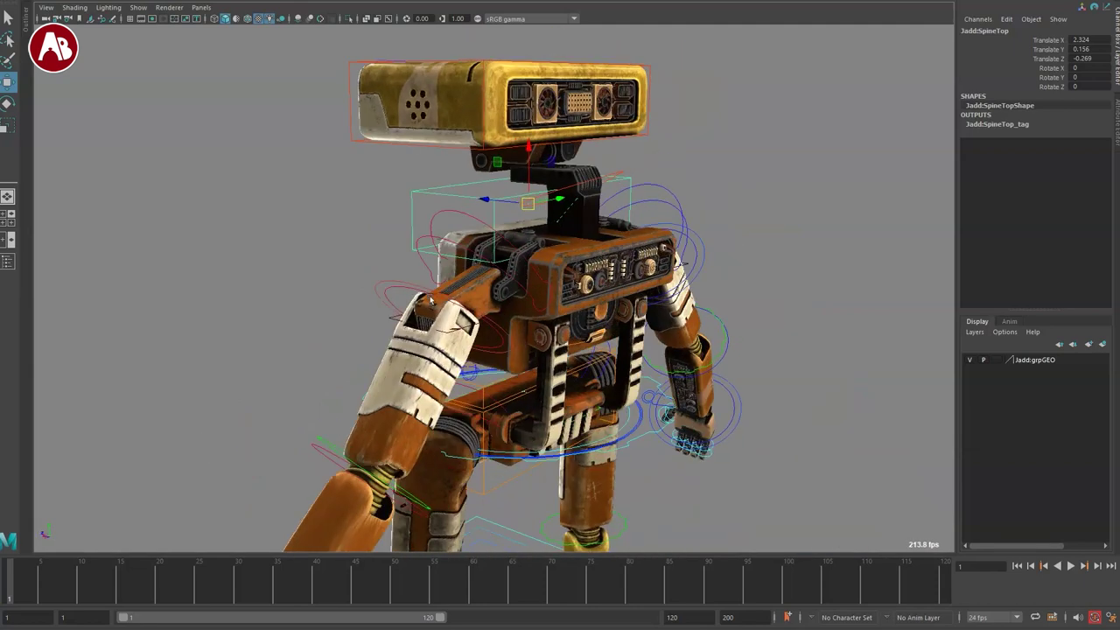
pyautogui.moveTo(528, 208); pyautogui.dragTo(533, 178)
pyautogui.keyDown('alt'); pyautogui.moveTo(472, 254); pyautogui.dragTo(654, 336); pyautogui.keyUp('alt')
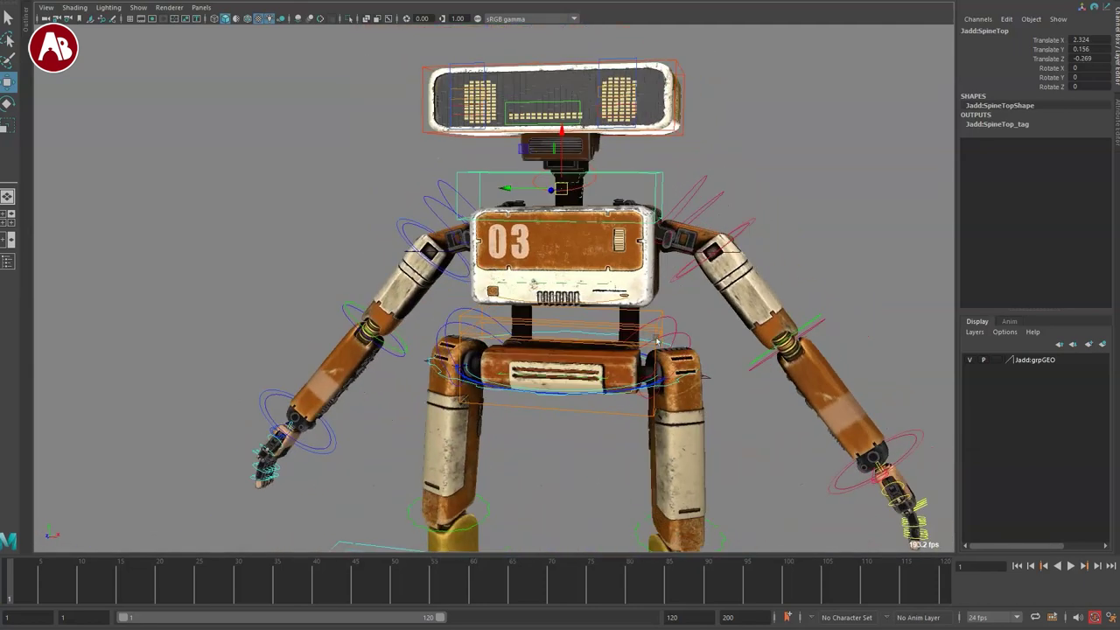
pyautogui.hotkey('ctrl', 'z')
pyautogui.hotkey('ctrl', 'z')
# Step: Select the Jadd:FlexCOG_Pivot control inside the pelvis in wireframe display, and restore textured shading with all lights
pyautogui.click(535, 429)
pyautogui.keyDown('alt'); pyautogui.moveTo(535, 428); pyautogui.dragTo(639, 442, button='right'); pyautogui.keyUp('alt')
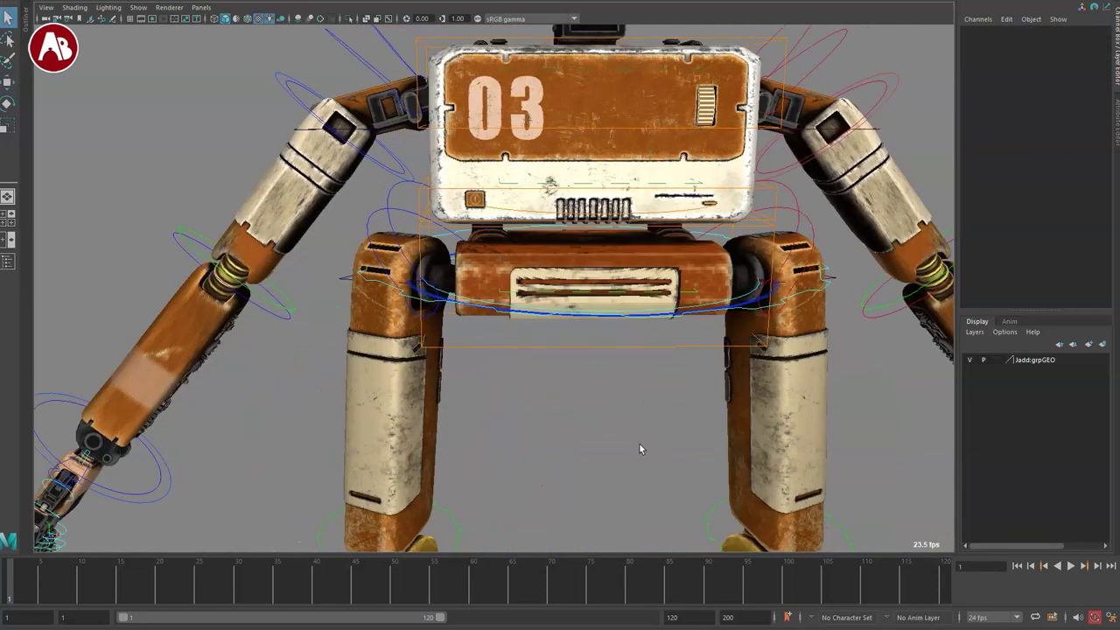
pyautogui.press('4')
pyautogui.keyDown('alt'); pyautogui.moveTo(532, 427); pyautogui.dragTo(475, 380, button='middle'); pyautogui.keyUp('alt')
pyautogui.keyDown('alt'); pyautogui.moveTo(475, 380); pyautogui.dragTo(560, 350, button='right'); pyautogui.keyUp('alt')
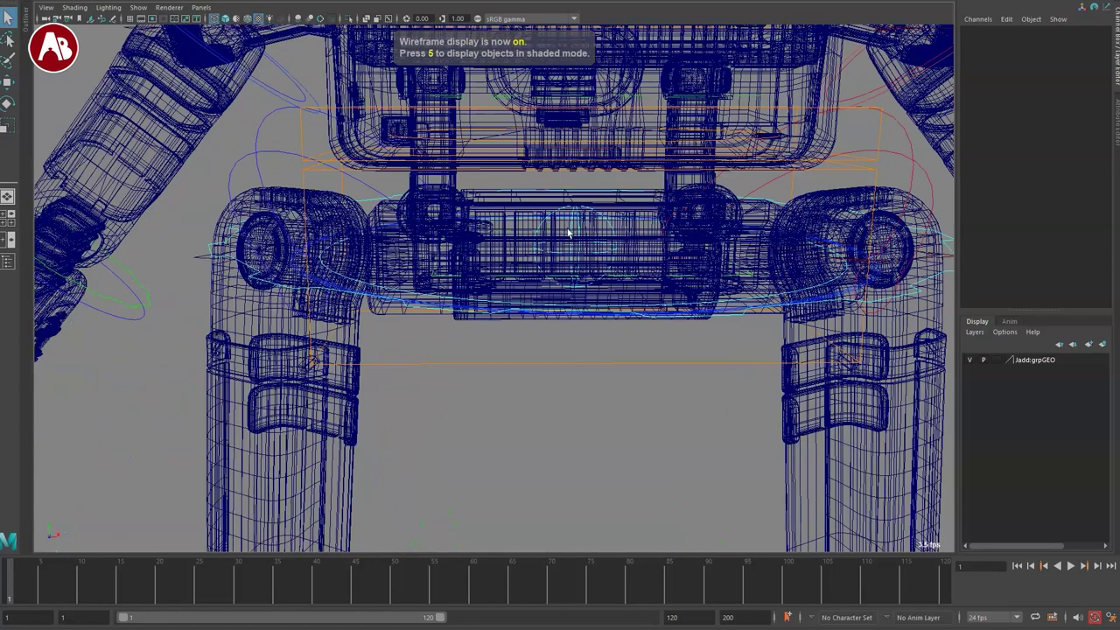
pyautogui.click(571, 221)
pyautogui.press('7')
pyautogui.scroll(-3, 538, 326)
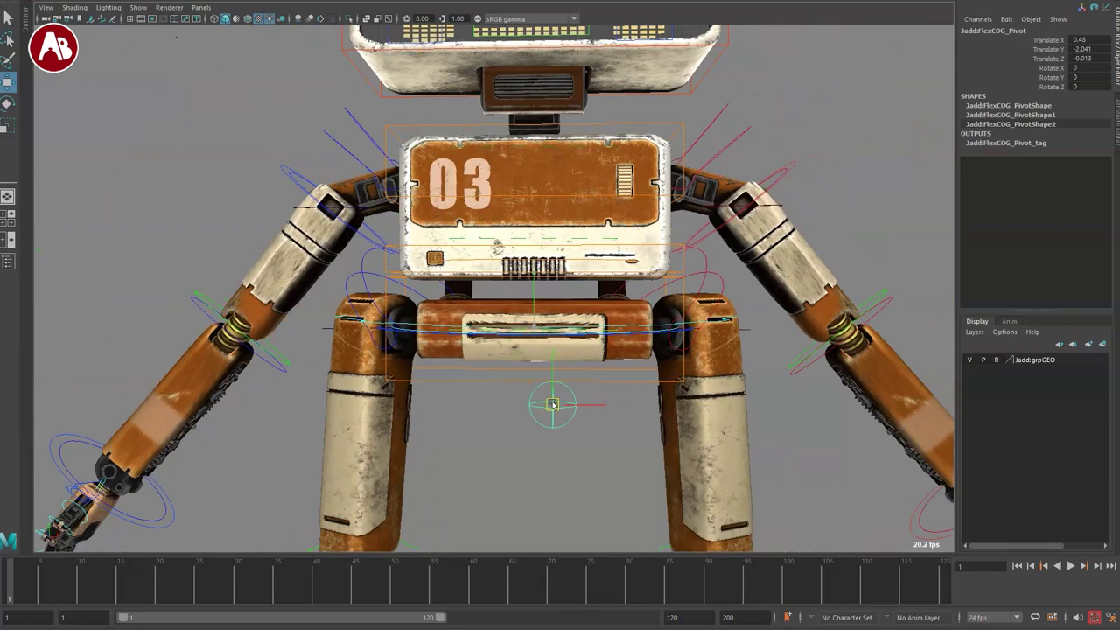
# Step: Try rotating the body around the moved Jadd:FlexCOG_Pivot, and undo the rotation and the pivot move
pyautogui.keyDown('alt'); pyautogui.moveTo(658, 386); pyautogui.dragTo(558, 398); pyautogui.keyUp('alt')
pyautogui.moveTo(498, 378); pyautogui.dragTo(303, 246)
pyautogui.keyDown('alt'); pyautogui.moveTo(466, 381); pyautogui.dragTo(439, 383); pyautogui.keyUp('alt')
pyautogui.click(377, 268)
pyautogui.moveTo(477, 418)
pyautogui.keyDown('alt'); pyautogui.mouseDown()
pyautogui.moveTo(505, 388)
pyautogui.moveTo(490, 415)
pyautogui.mouseUp(); pyautogui.keyUp('alt')
pyautogui.press('e')
pyautogui.keyDown('alt'); pyautogui.moveTo(611, 457); pyautogui.dragTo(355, 312, button='right'); pyautogui.keyUp('alt')
pyautogui.moveTo(401, 229); pyautogui.dragTo(475, 342)
pyautogui.hotkey('ctrl', 'z')
pyautogui.hotkey('ctrl', 'z')
pyautogui.hotkey('ctrl', 'z')
pyautogui.hotkey('ctrl', 'z')
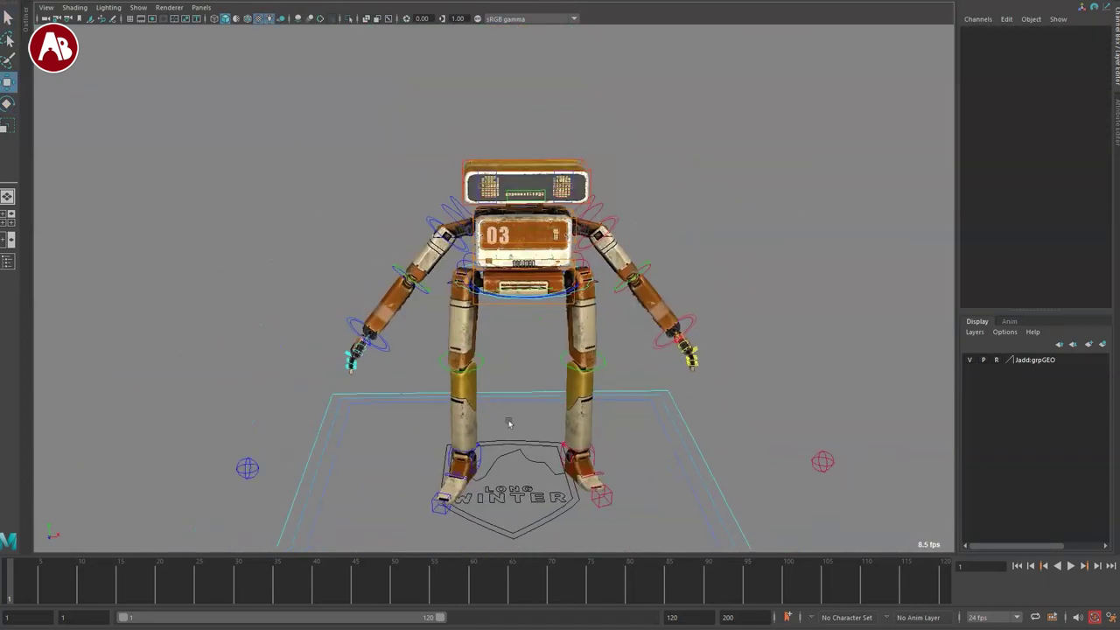
# Step: Select the left knee's Jadd:LegElbowAdjust_LF control and scale it up uniformly freehand to about 3.73
pyautogui.keyDown('alt'); pyautogui.moveTo(510, 423); pyautogui.dragTo(508, 415); pyautogui.keyUp('alt')
pyautogui.keyDown('alt'); pyautogui.moveTo(507, 415); pyautogui.dragTo(496, 389, button='middle'); pyautogui.keyUp('alt')
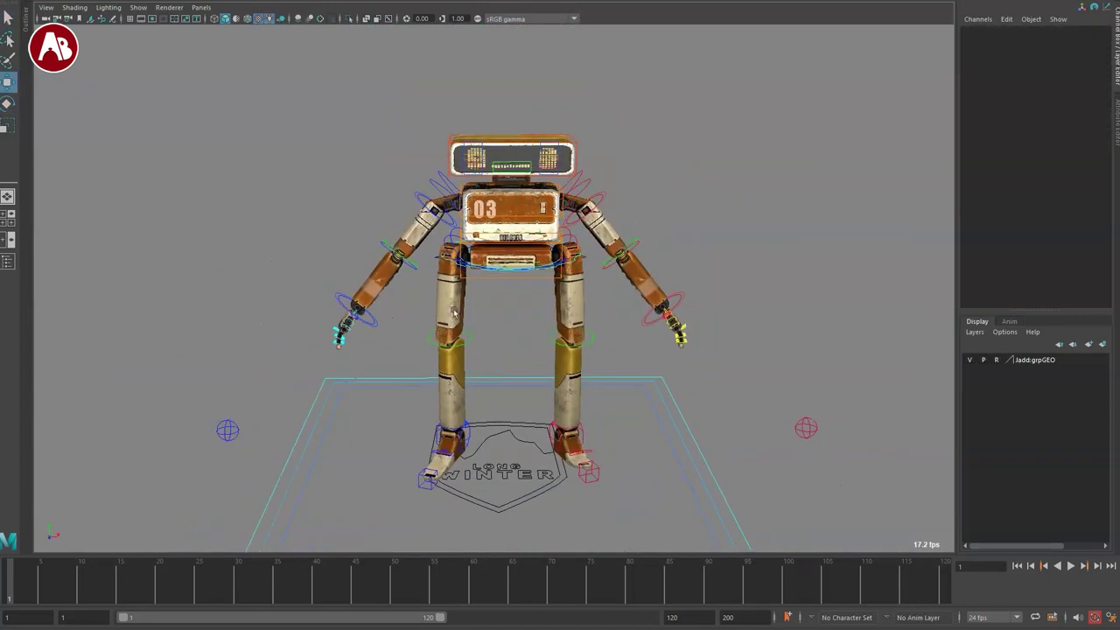
pyautogui.keyDown('alt'); pyautogui.moveTo(495, 389); pyautogui.dragTo(586, 350, button='right'); pyautogui.keyUp('alt')
pyautogui.press('q')
pyautogui.click(599, 338)
pyautogui.moveTo(590, 343)
pyautogui.mouseDown()
pyautogui.moveTo(571, 331)
pyautogui.moveTo(592, 366)
pyautogui.moveTo(573, 333)
pyautogui.mouseUp()
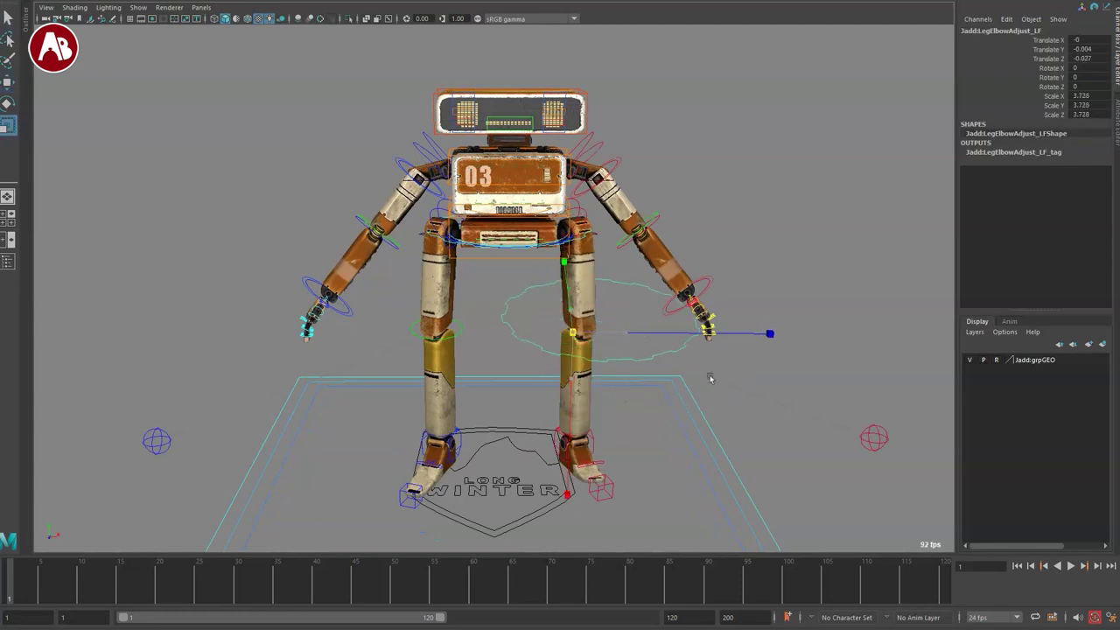
# Step: Select the left leg's pole vector control Jadd:LegPoleLF, view its PV Parent options, and clear the selection
pyautogui.moveTo(804, 444); pyautogui.dragTo(878, 478)
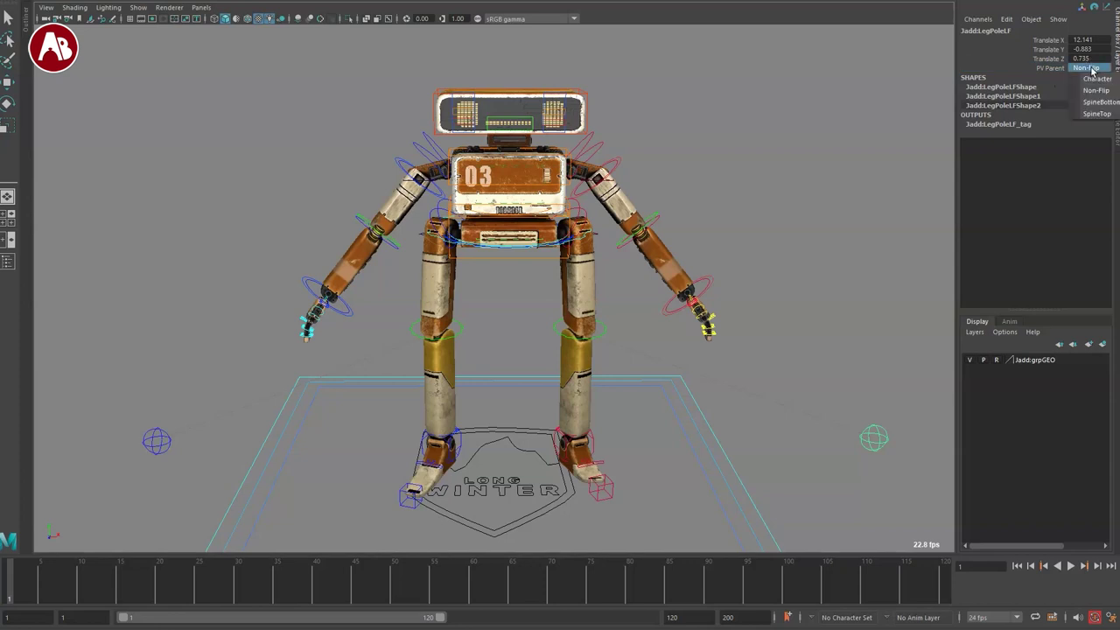
pyautogui.click(892, 180)
pyautogui.press('w')
pyautogui.press('q')
# Step: Select Jadd:Neck_Adjust1 in wireframe display and move it freehand to about -1.43 on X, 2.38 on Y and 2.00 on Z in textured shading
pyautogui.keyDown('alt'); pyautogui.moveTo(434, 304); pyautogui.dragTo(368, 366, button='middle'); pyautogui.keyUp('alt')
pyautogui.keyDown('alt'); pyautogui.moveTo(367, 365); pyautogui.dragTo(445, 502, button='right'); pyautogui.keyUp('alt')
pyautogui.keyDown('alt'); pyautogui.moveTo(494, 322); pyautogui.dragTo(583, 458, button='middle'); pyautogui.keyUp('alt')
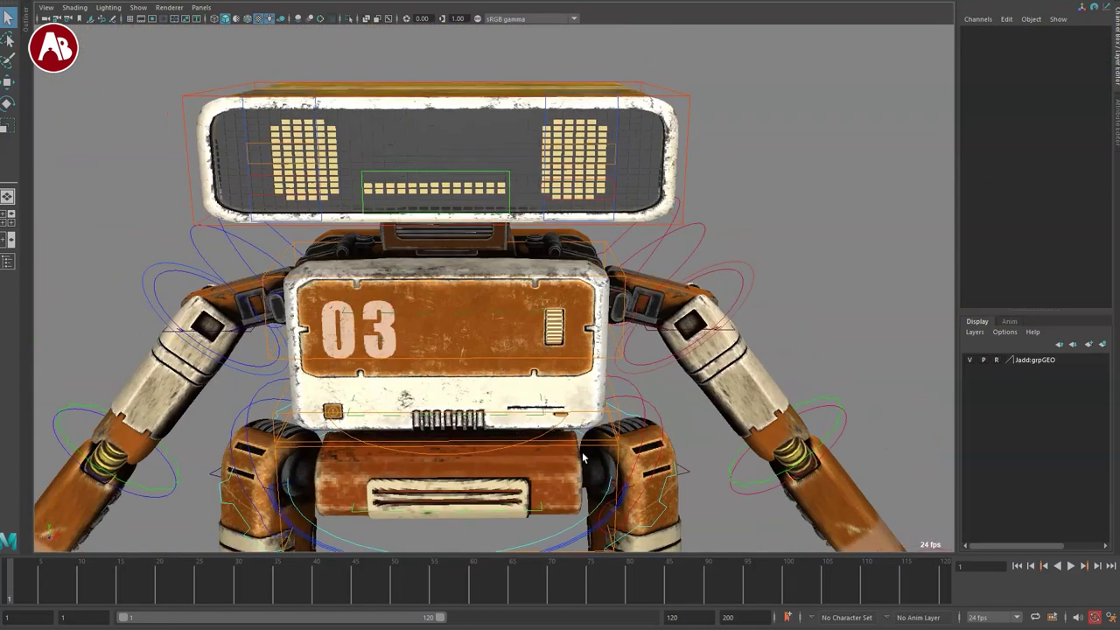
pyautogui.scroll(-3, 584, 457)
pyautogui.press('4')
pyautogui.moveTo(585, 456)
pyautogui.keyDown('alt'); pyautogui.mouseDown()
pyautogui.moveTo(370, 220)
pyautogui.moveTo(420, 305)
pyautogui.moveTo(544, 260)
pyautogui.moveTo(581, 317)
pyautogui.moveTo(425, 310)
pyautogui.moveTo(451, 256)
pyautogui.moveTo(365, 287)
pyautogui.moveTo(367, 247)
pyautogui.mouseUp(); pyautogui.keyUp('alt')
pyautogui.click(456, 278)
pyautogui.press('w')
pyautogui.press('6')
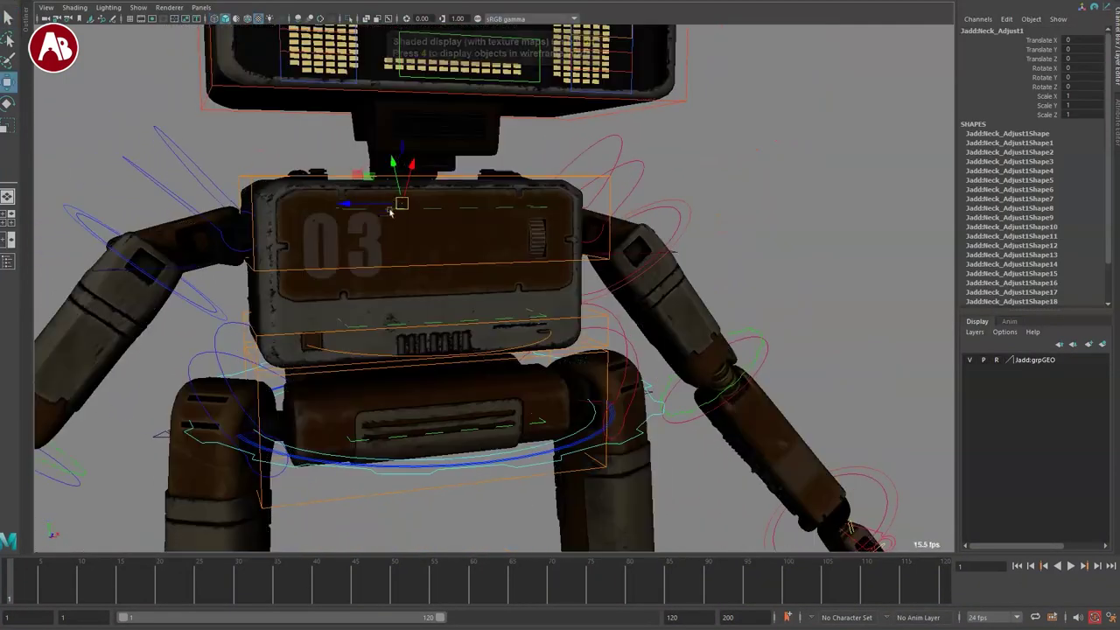
pyautogui.keyDown('alt'); pyautogui.moveTo(265, 197); pyautogui.dragTo(281, 267); pyautogui.keyUp('alt')
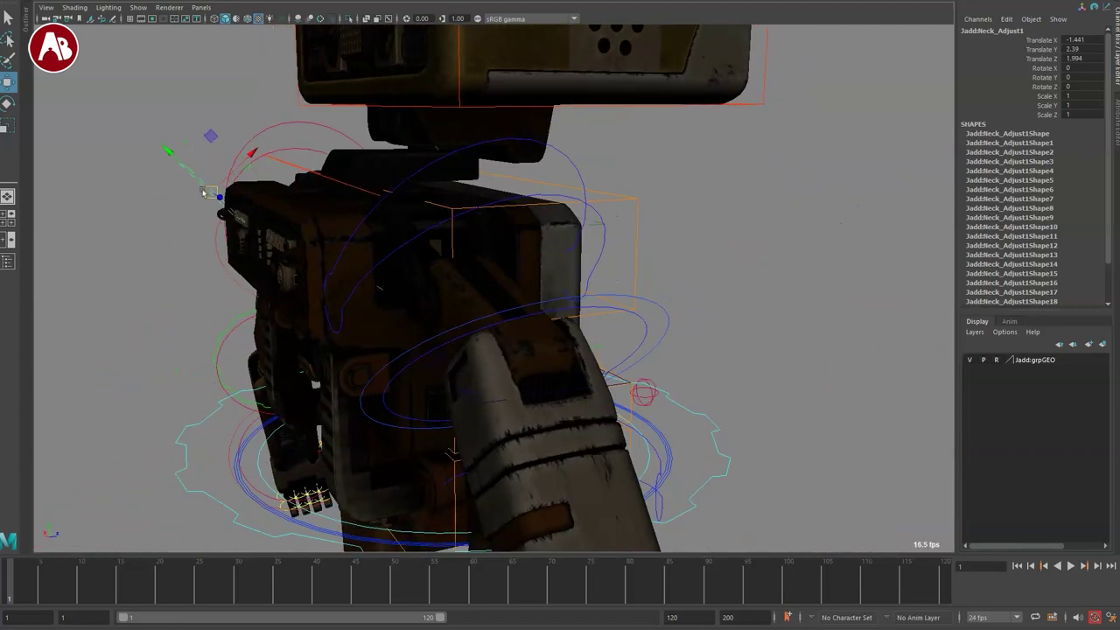
pyautogui.keyDown('alt'); pyautogui.moveTo(561, 363); pyautogui.dragTo(448, 333); pyautogui.keyUp('alt')
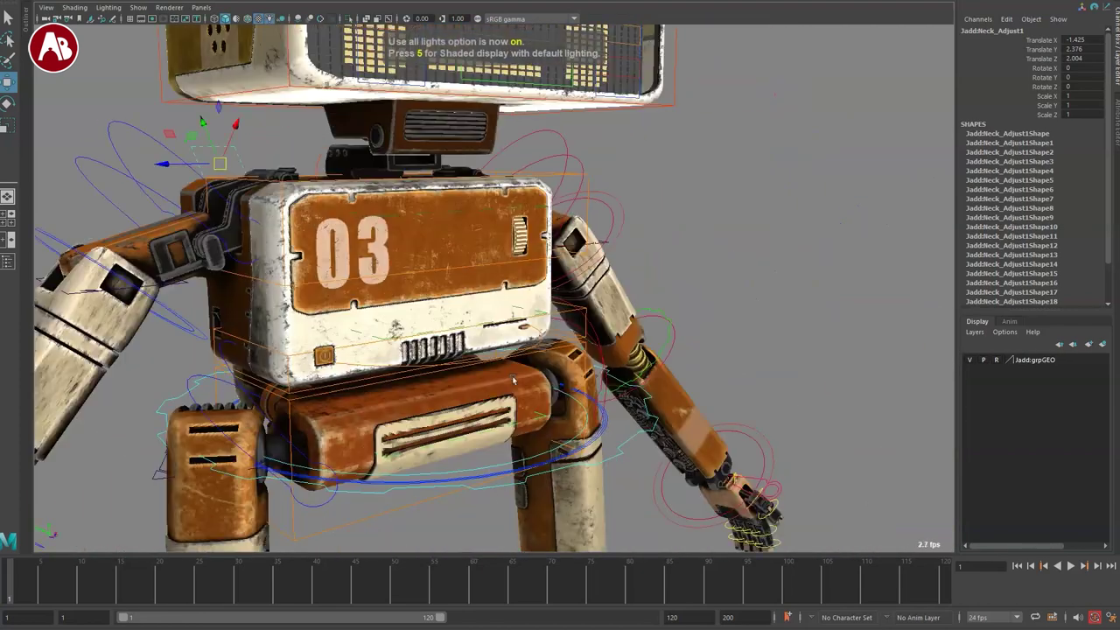
# Step: Undo the Jadd:Neck_Adjust1 move and inspect the neck joint up close in wireframe and fully lit display
pyautogui.press('4')
pyautogui.keyDown('alt'); pyautogui.moveTo(452, 262); pyautogui.dragTo(457, 322, button='middle'); pyautogui.keyUp('alt')
pyautogui.keyDown('alt'); pyautogui.moveTo(456, 322); pyautogui.dragTo(665, 533, button='right'); pyautogui.keyUp('alt')
pyautogui.keyDown('alt'); pyautogui.moveTo(848, 460); pyautogui.dragTo(775, 428, button='middle'); pyautogui.keyUp('alt')
pyautogui.keyDown('alt'); pyautogui.moveTo(774, 429); pyautogui.dragTo(875, 490, button='right'); pyautogui.keyUp('alt')
pyautogui.keyDown('alt'); pyautogui.moveTo(254, 205); pyautogui.dragTo(97, 136, button='right'); pyautogui.keyUp('alt')
pyautogui.keyDown('alt'); pyautogui.moveTo(96, 135); pyautogui.dragTo(411, 275); pyautogui.keyUp('alt')
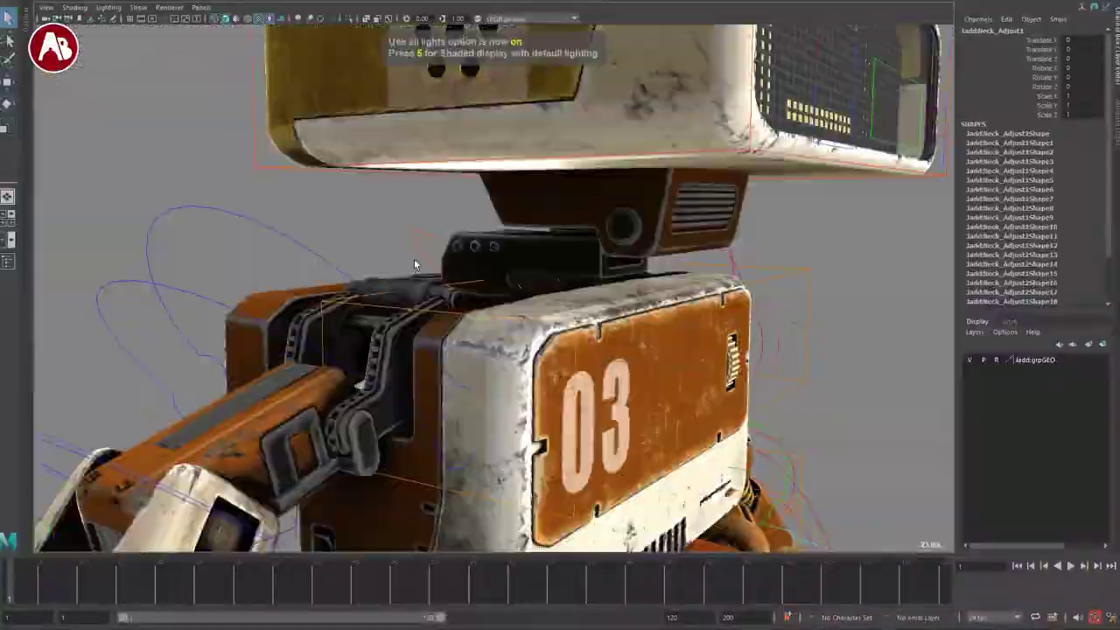
# Step: Select the Jadd:NeckFK control at the neck base and rotate it freehand to about 44.8 degrees on Z
pyautogui.click(420, 236)
pyautogui.keyDown('alt'); pyautogui.moveTo(495, 362); pyautogui.dragTo(411, 377); pyautogui.keyUp('alt')
pyautogui.keyDown('alt'); pyautogui.moveTo(525, 394); pyautogui.dragTo(460, 415, button='right'); pyautogui.keyUp('alt')
pyautogui.press('w')
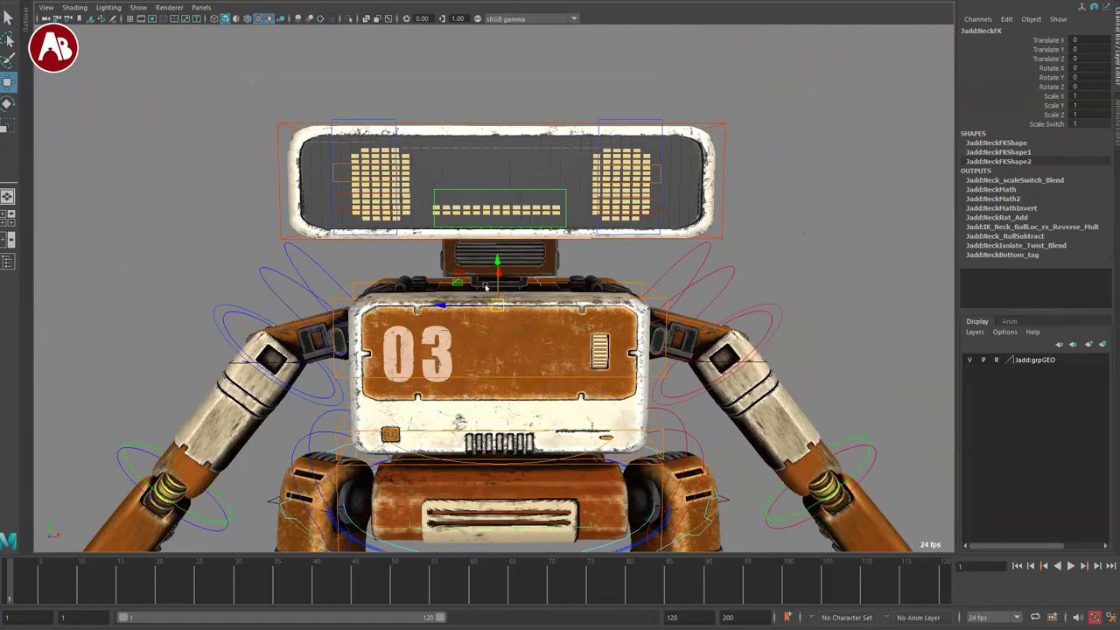
pyautogui.moveTo(500, 295); pyautogui.dragTo(499, 266)
pyautogui.keyDown('alt'); pyautogui.moveTo(573, 382); pyautogui.dragTo(430, 376); pyautogui.keyUp('alt')
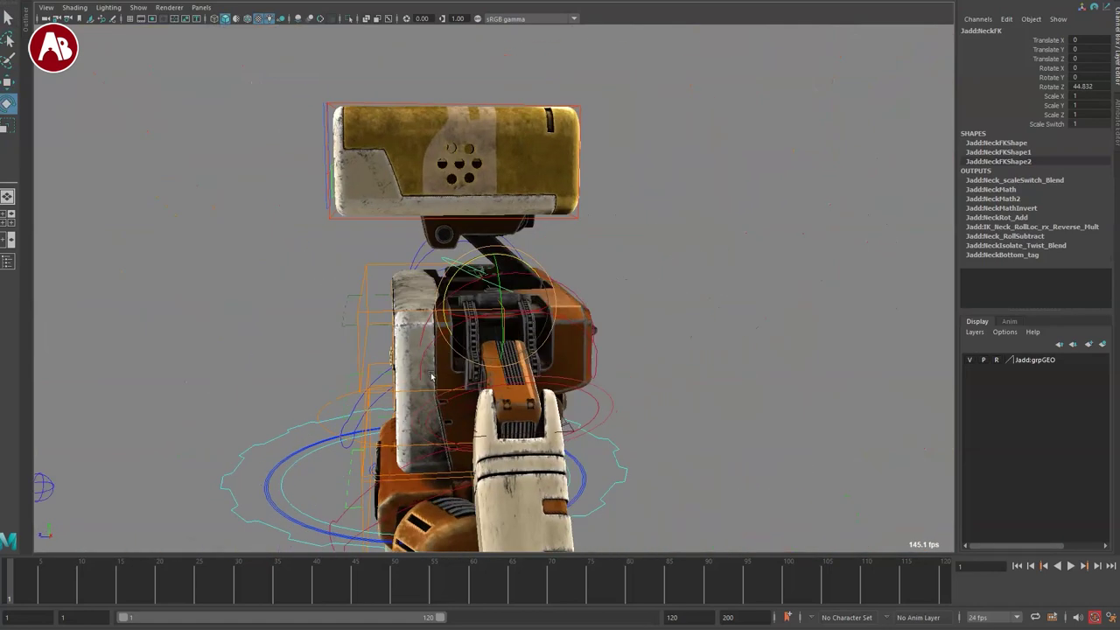
# Step: Rotate Jadd:NeckFK further freehand to about 57.1 degrees on Z
pyautogui.moveTo(505, 259); pyautogui.dragTo(518, 266)
pyautogui.keyDown('alt'); pyautogui.moveTo(465, 304); pyautogui.dragTo(488, 295); pyautogui.keyUp('alt')
pyautogui.scroll(5, 472, 276)
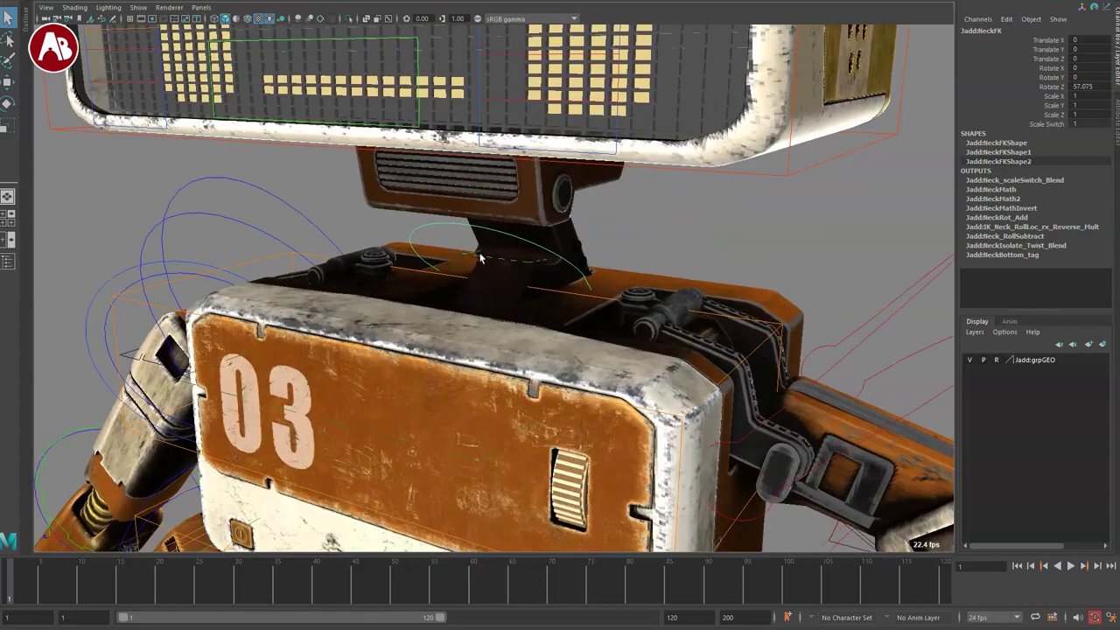
# Step: Select Jadd:Neck_Adjust2, scale it to about 1.15, move it to about 0.82, 3.88, -6.14, undo these changes, and clear the selection
pyautogui.click(477, 264)
pyautogui.moveTo(514, 258); pyautogui.dragTo(535, 287)
pyautogui.scroll(-5, 517, 287)
pyautogui.press('w')
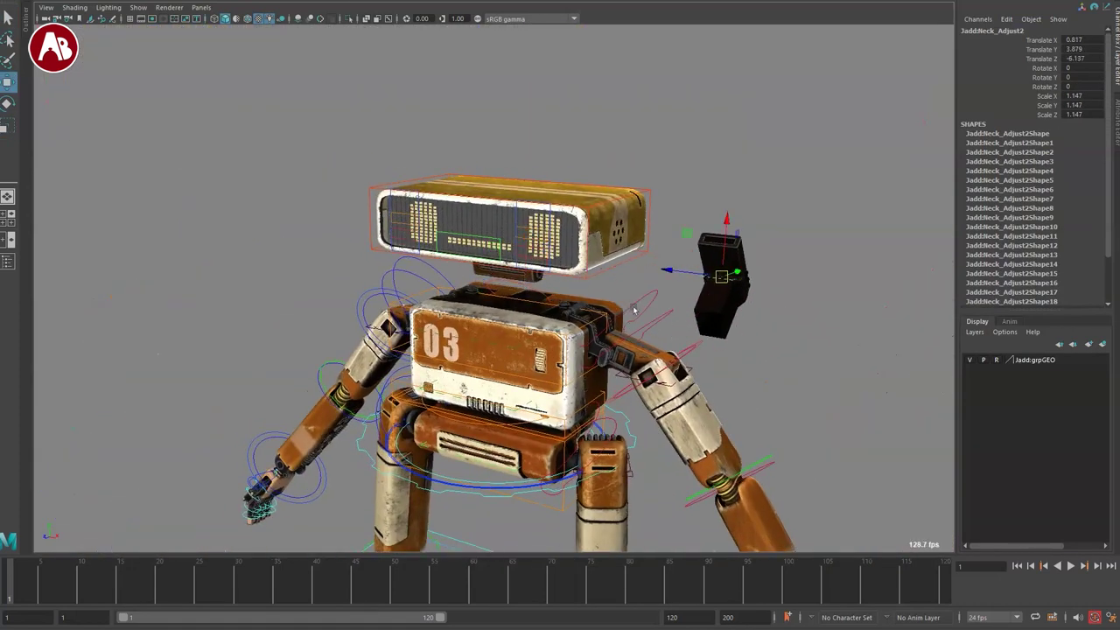
pyautogui.click(510, 330)
pyautogui.keyDown('alt'); pyautogui.moveTo(490, 359); pyautogui.dragTo(547, 357); pyautogui.keyUp('alt')
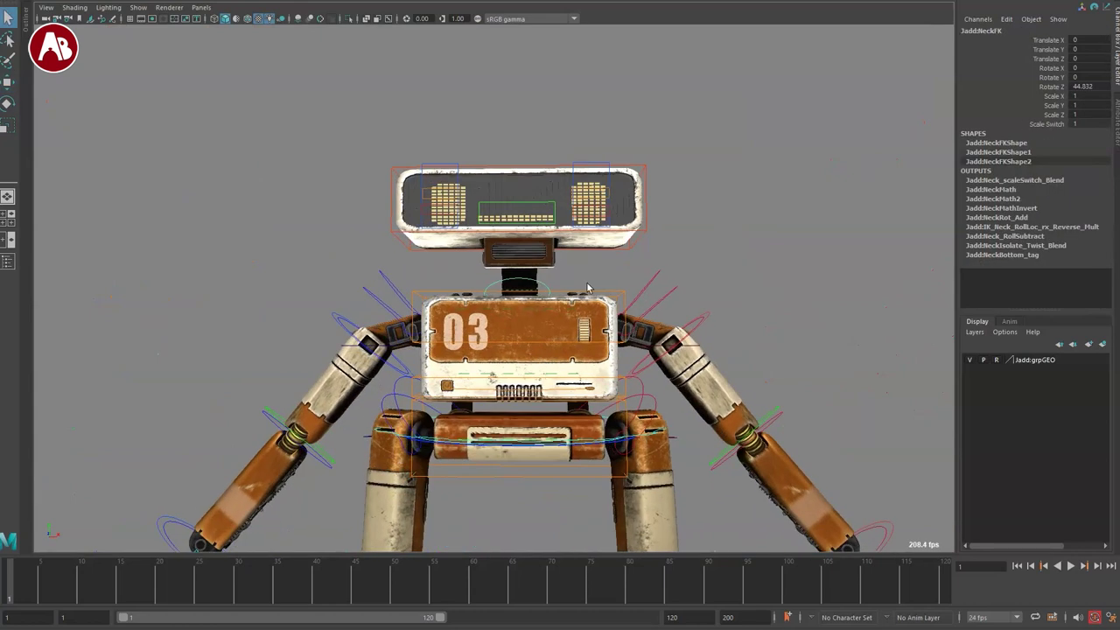
pyautogui.click(348, 265)
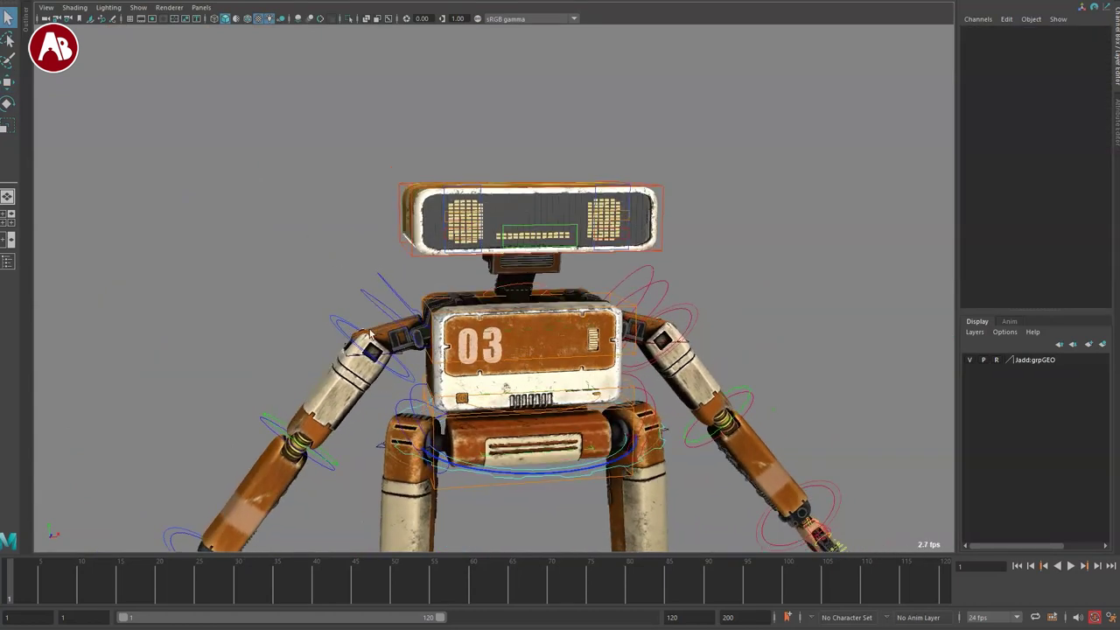
# Step: Select the Jadd:FlexCOG_Pivot control inside the pelvis in wireframe display and switch back to textured shading
pyautogui.press('4')
pyautogui.scroll(5, 515, 427)
pyautogui.keyDown('alt'); pyautogui.moveTo(513, 429); pyautogui.dragTo(513, 442); pyautogui.keyUp('alt')
pyautogui.click(514, 439)
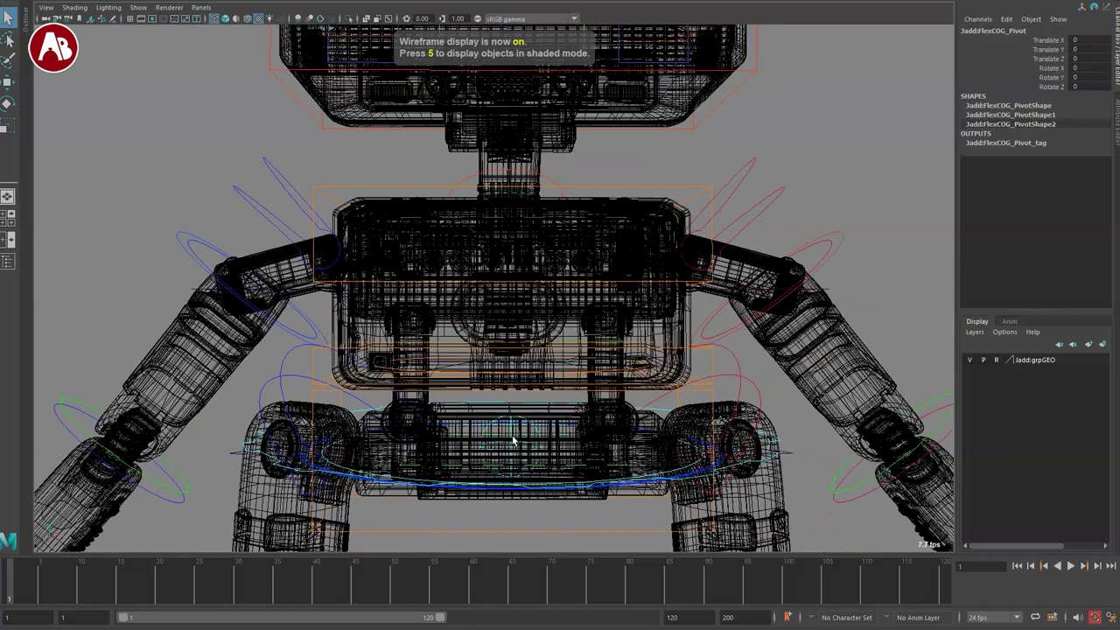
pyautogui.press('6')
pyautogui.keyDown('alt'); pyautogui.moveTo(495, 458); pyautogui.dragTo(523, 251, button='middle'); pyautogui.keyUp('alt')
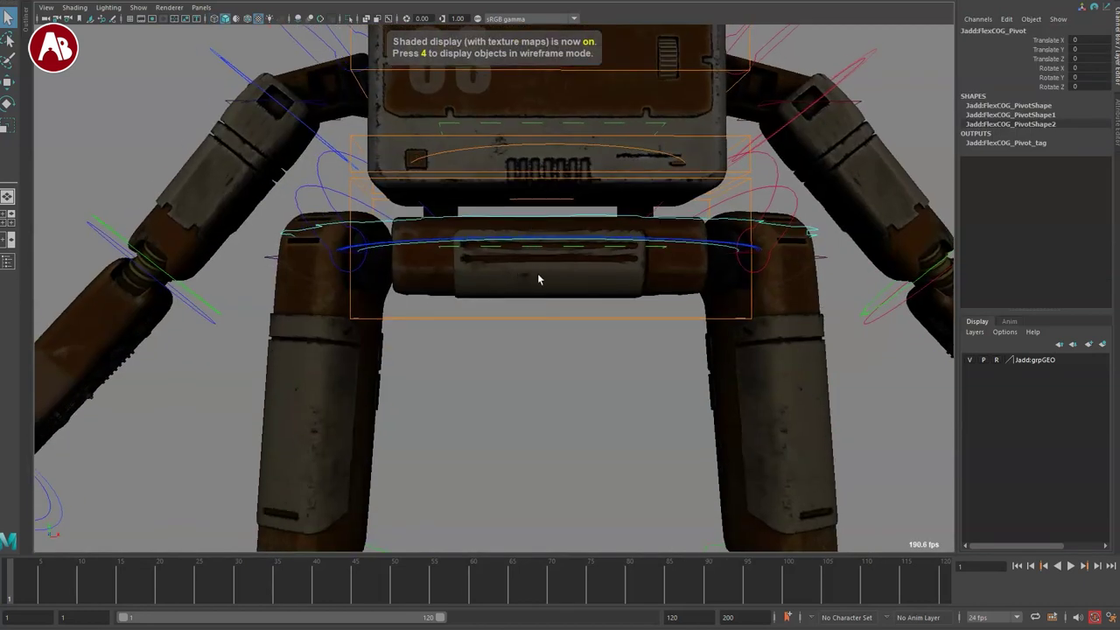
# Step: Check the pelvis controls in wireframe display again and restore textured shading with all lights
pyautogui.press('4')
pyautogui.scroll(-3, 517, 377)
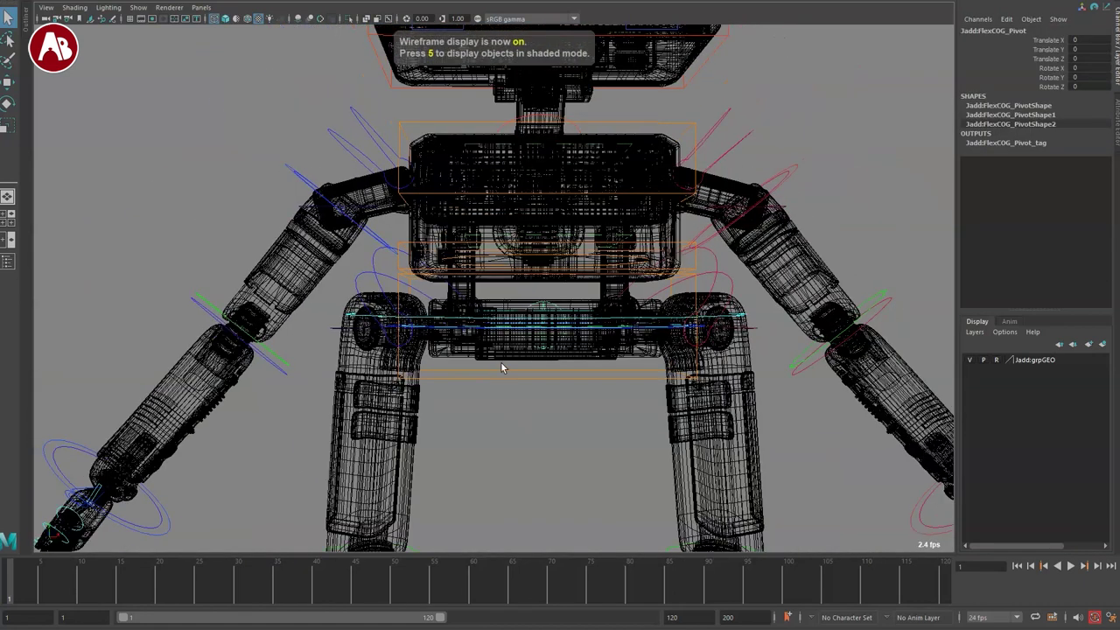
pyautogui.keyDown('alt'); pyautogui.moveTo(538, 407); pyautogui.dragTo(541, 392); pyautogui.keyUp('alt')
pyautogui.press('6')
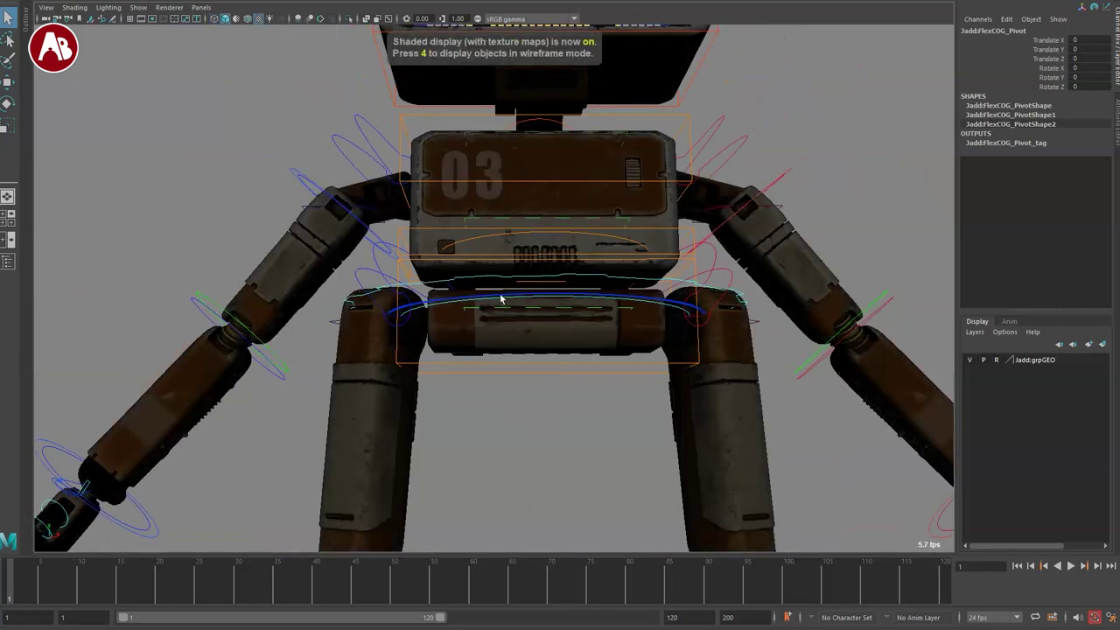
pyautogui.press('7')
pyautogui.scroll(-3, 495, 239)
pyautogui.keyDown('alt'); pyautogui.moveTo(495, 240); pyautogui.dragTo(468, 355, button='middle'); pyautogui.keyUp('alt')
pyautogui.keyDown('alt'); pyautogui.moveTo(467, 355); pyautogui.dragTo(525, 403); pyautogui.keyUp('alt')
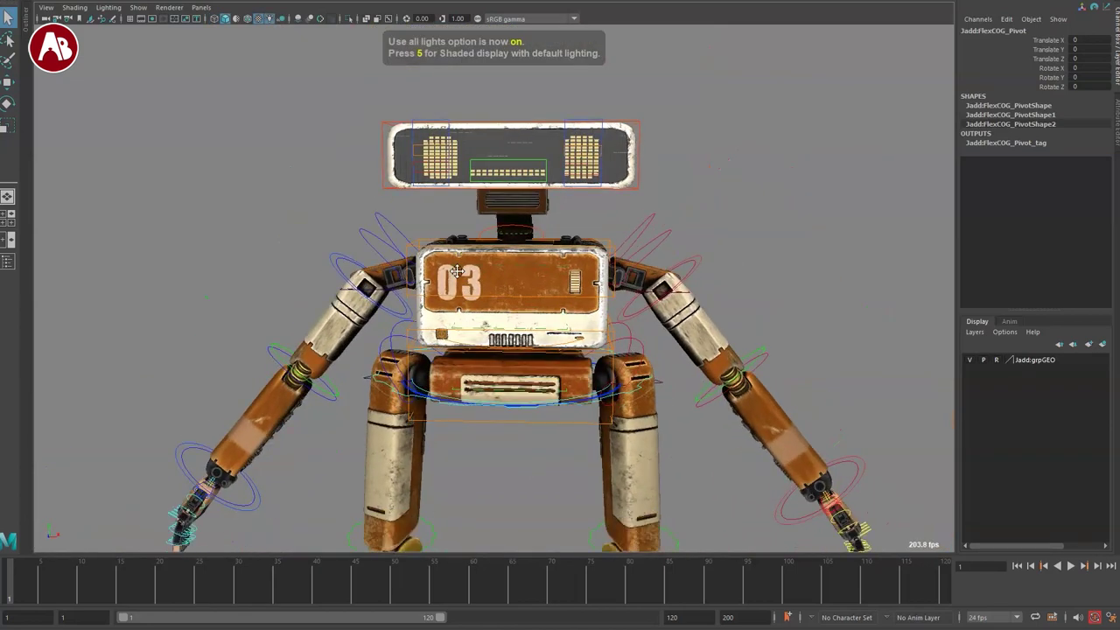
# Step: Select the head's Jadd:NeckTop control and rotate it freehand to about -32.1 degrees on Y and -19.1 on Z
pyautogui.scroll(3, 525, 404)
pyautogui.keyDown('alt'); pyautogui.moveTo(478, 261); pyautogui.dragTo(616, 237); pyautogui.keyUp('alt')
pyautogui.click(707, 177)
pyautogui.keyDown('alt'); pyautogui.moveTo(464, 302); pyautogui.dragTo(499, 222); pyautogui.keyUp('alt')
pyautogui.press('e')
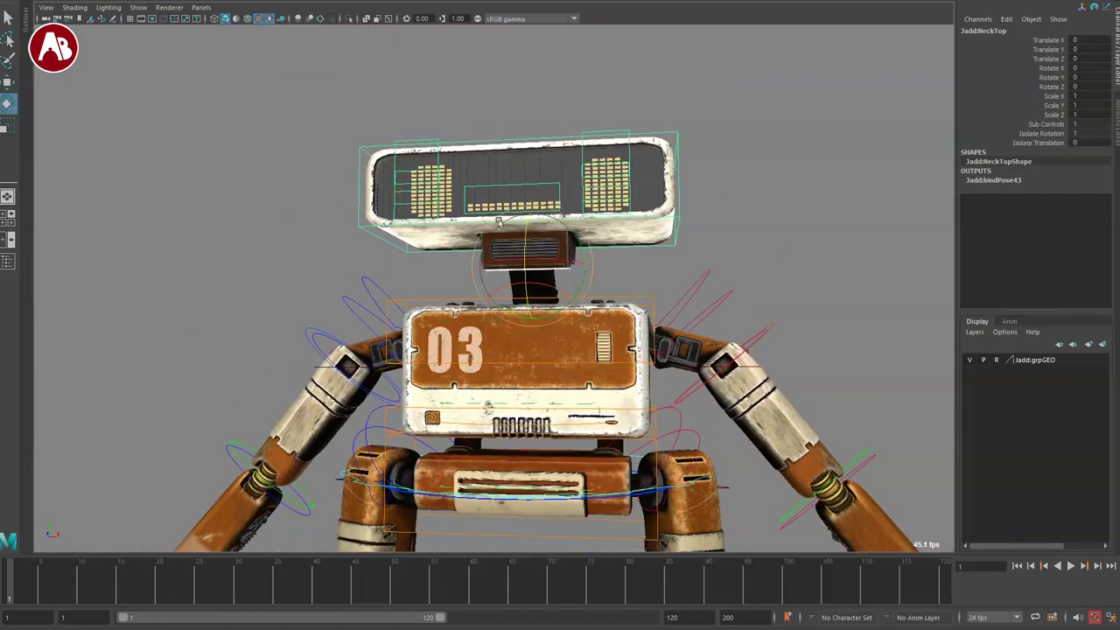
pyautogui.moveTo(529, 256); pyautogui.dragTo(509, 292)
pyautogui.press('f')
pyautogui.keyDown('alt'); pyautogui.moveTo(492, 367); pyautogui.dragTo(393, 499, button='right'); pyautogui.keyUp('alt')
pyautogui.keyDown('alt'); pyautogui.moveTo(394, 499); pyautogui.dragTo(441, 303); pyautogui.keyUp('alt')
pyautogui.moveTo(536, 315); pyautogui.dragTo(707, 329)
pyautogui.moveTo(563, 365); pyautogui.dragTo(360, 446)
# Step: Compare the rotated neck joint in shaded, textured and all-lights display from several angles
pyautogui.press('5')
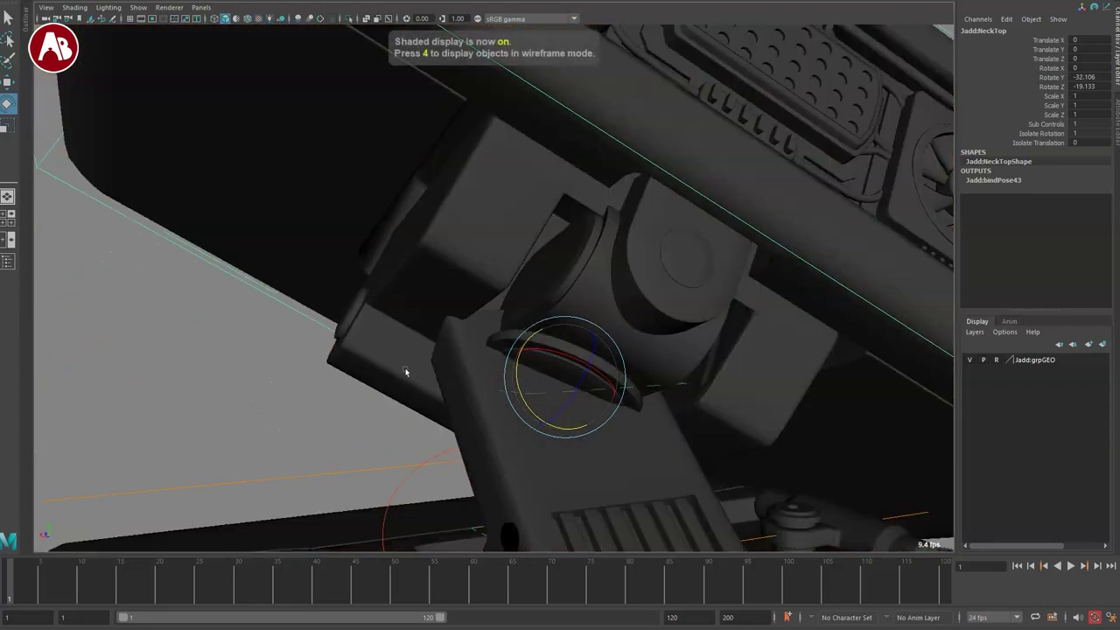
pyautogui.press('7')
pyautogui.press('6')
pyautogui.press('7')
pyautogui.press('5')
pyautogui.press('6')
pyautogui.keyDown('alt'); pyautogui.moveTo(394, 370); pyautogui.dragTo(564, 408); pyautogui.keyUp('alt')
pyautogui.keyDown('alt'); pyautogui.moveTo(565, 409); pyautogui.dragTo(440, 304, button='right'); pyautogui.keyUp('alt')
pyautogui.keyDown('alt'); pyautogui.moveTo(499, 338); pyautogui.dragTo(412, 211, button='middle'); pyautogui.keyUp('alt')
pyautogui.keyDown('alt'); pyautogui.moveTo(502, 236); pyautogui.dragTo(696, 353); pyautogui.keyUp('alt')
# Step: Undo the freehand rotations of Jadd:NeckTop
pyautogui.hotkey('ctrl', 'z')
pyautogui.hotkey('ctrl', 'z')
pyautogui.hotkey('ctrl', 'z')
pyautogui.keyDown('alt'); pyautogui.moveTo(695, 354); pyautogui.dragTo(534, 235, button='middle'); pyautogui.keyUp('alt')
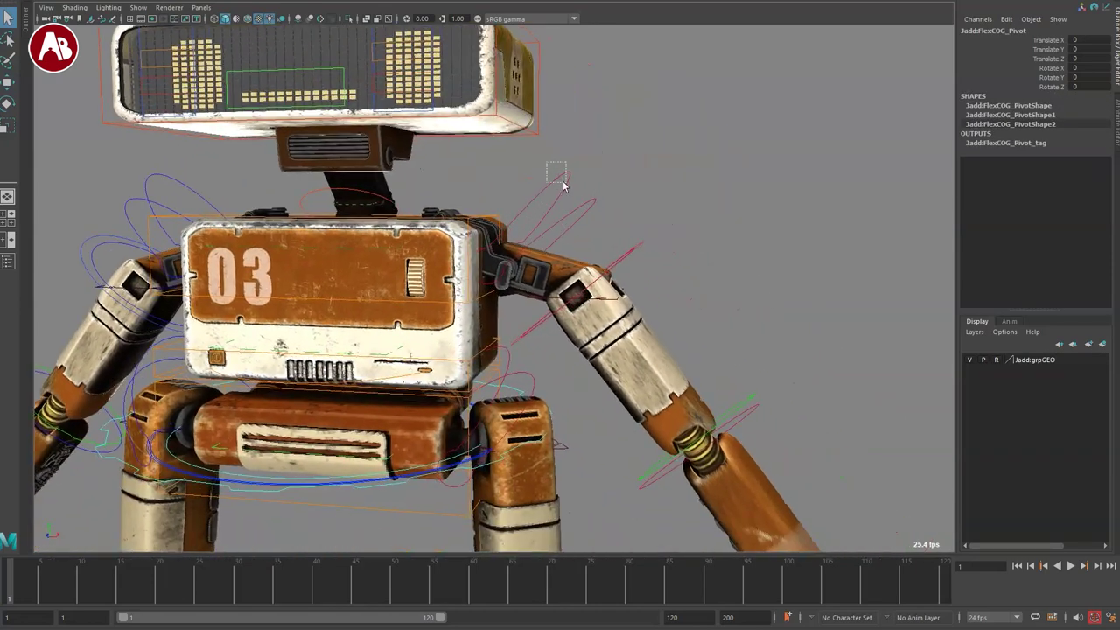
# Step: Select the left clavicle control Jadd:ArmClavLF and rotate it freehand to about 45.6 degrees on Z
pyautogui.moveTo(547, 163); pyautogui.dragTo(563, 185)
pyautogui.keyDown('alt'); pyautogui.moveTo(563, 185); pyautogui.dragTo(560, 328); pyautogui.keyUp('alt')
pyautogui.moveTo(476, 183); pyautogui.dragTo(440, 190)
pyautogui.keyDown('alt'); pyautogui.moveTo(440, 190); pyautogui.dragTo(303, 286); pyautogui.keyUp('alt')
pyautogui.keyDown('alt'); pyautogui.moveTo(303, 285); pyautogui.dragTo(393, 321, button='right'); pyautogui.keyUp('alt')
pyautogui.press('f')
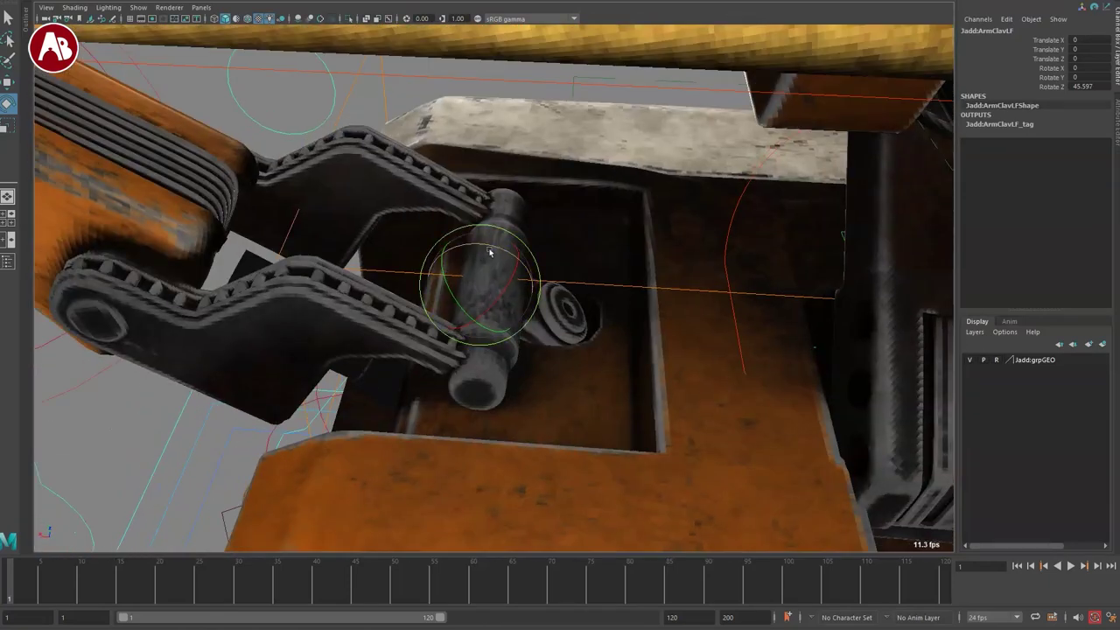
# Step: Try further freehand rotations of Jadd:ArmClavLF, undo the last one, and leave it at about 5.5 degrees on Z
pyautogui.moveTo(489, 253); pyautogui.dragTo(468, 359)
pyautogui.moveTo(494, 264); pyautogui.dragTo(478, 306)
pyautogui.hotkey('ctrl', 'z')
pyautogui.keyDown('alt'); pyautogui.moveTo(586, 385); pyautogui.dragTo(455, 358, button='right'); pyautogui.keyUp('alt')
pyautogui.press('q')
pyautogui.keyDown('alt'); pyautogui.moveTo(428, 341); pyautogui.dragTo(578, 336); pyautogui.keyUp('alt')
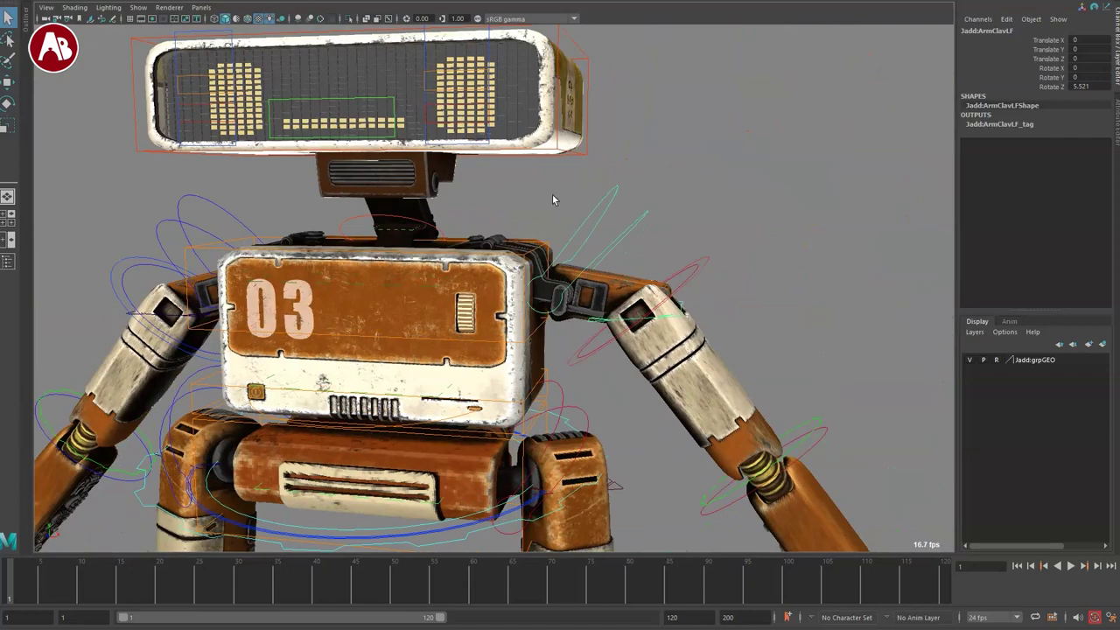
# Step: Select the left shoulder's Jadd:Gimbal_ArmFK_1LF control and rotate it freehand to about -57.2 degrees on Y
pyautogui.keyDown('alt'); pyautogui.moveTo(507, 332); pyautogui.dragTo(584, 247); pyautogui.keyUp('alt')
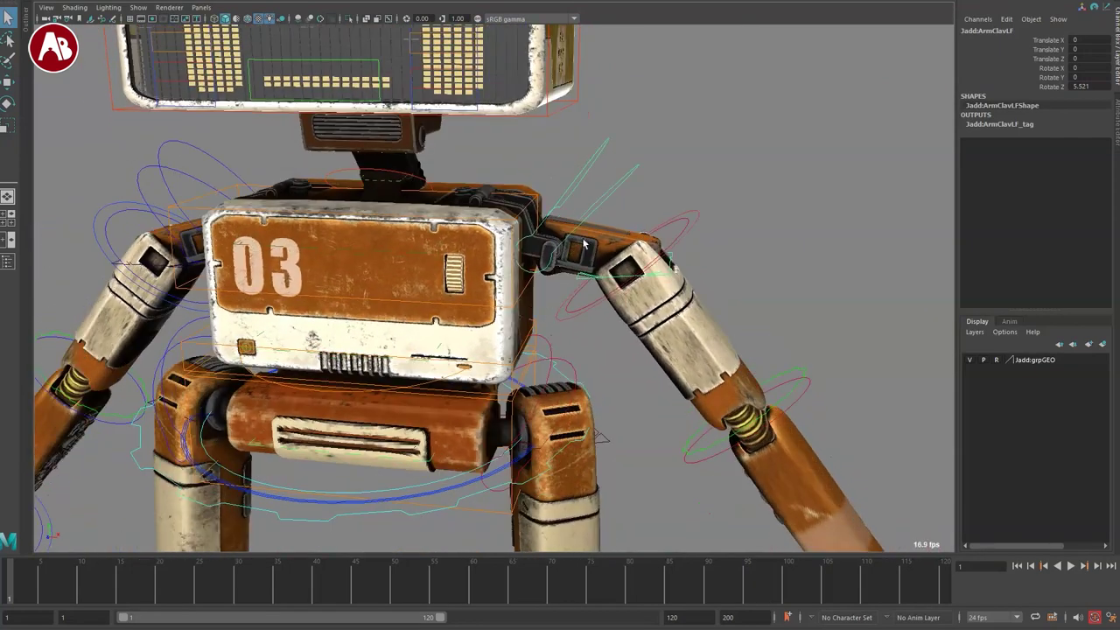
pyautogui.moveTo(626, 200)
pyautogui.keyDown('alt'); pyautogui.mouseDown()
pyautogui.moveTo(632, 189)
pyautogui.moveTo(608, 208)
pyautogui.moveTo(628, 201)
pyautogui.mouseUp(); pyautogui.keyUp('alt')
pyautogui.keyDown('alt'); pyautogui.moveTo(592, 196); pyautogui.dragTo(568, 208, button='middle'); pyautogui.keyUp('alt')
pyautogui.scroll(2, 660, 282)
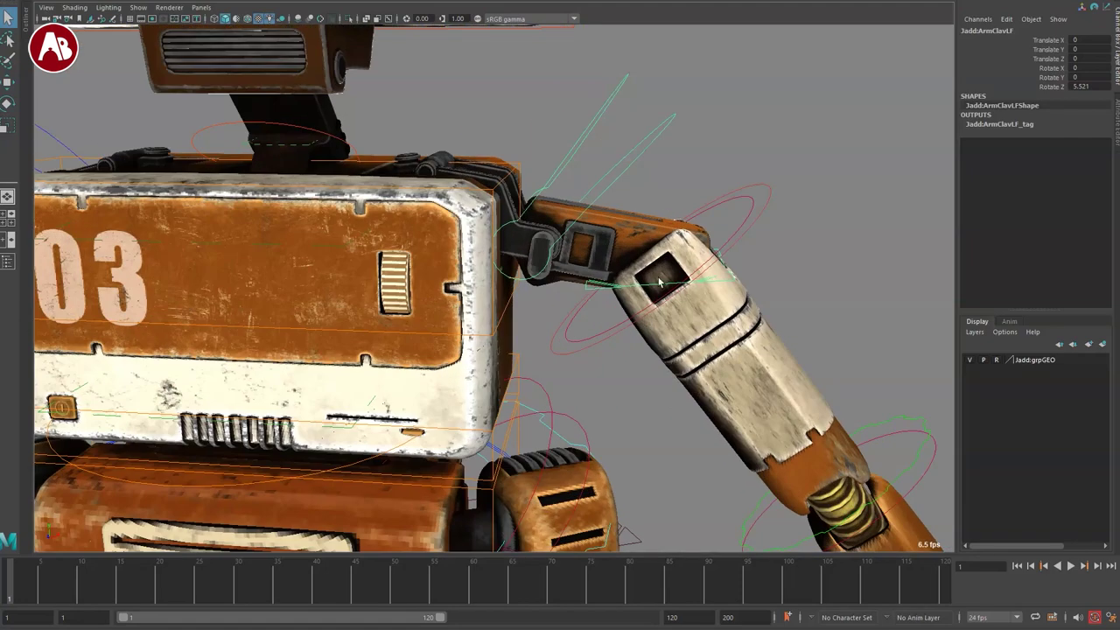
pyautogui.click(735, 216)
pyautogui.moveTo(663, 212); pyautogui.dragTo(644, 215)
pyautogui.keyDown('alt'); pyautogui.moveTo(644, 215); pyautogui.dragTo(483, 281, button='right'); pyautogui.keyUp('alt')
pyautogui.keyDown('alt'); pyautogui.moveTo(483, 282); pyautogui.dragTo(503, 289, button='middle'); pyautogui.keyUp('alt')
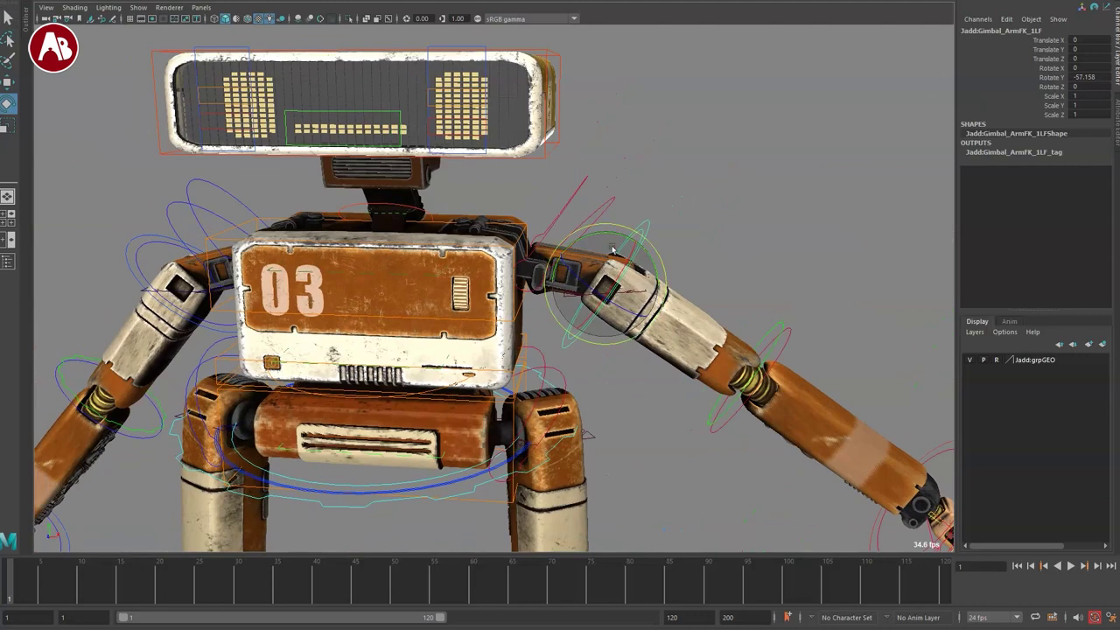
# Step: Try rotating Jadd:Gimbal_ArmFK_1LF further and undo that rotation
pyautogui.moveTo(623, 233); pyautogui.dragTo(573, 322)
pyautogui.hotkey('ctrl', 'z')
pyautogui.press('q')
# Step: Select Jadd:ArmOrientLF, move it freehand to about 0.96 on X, 0.01 on Y and 1.52 on Z, try rotating it, and undo the changes
pyautogui.click(563, 309)
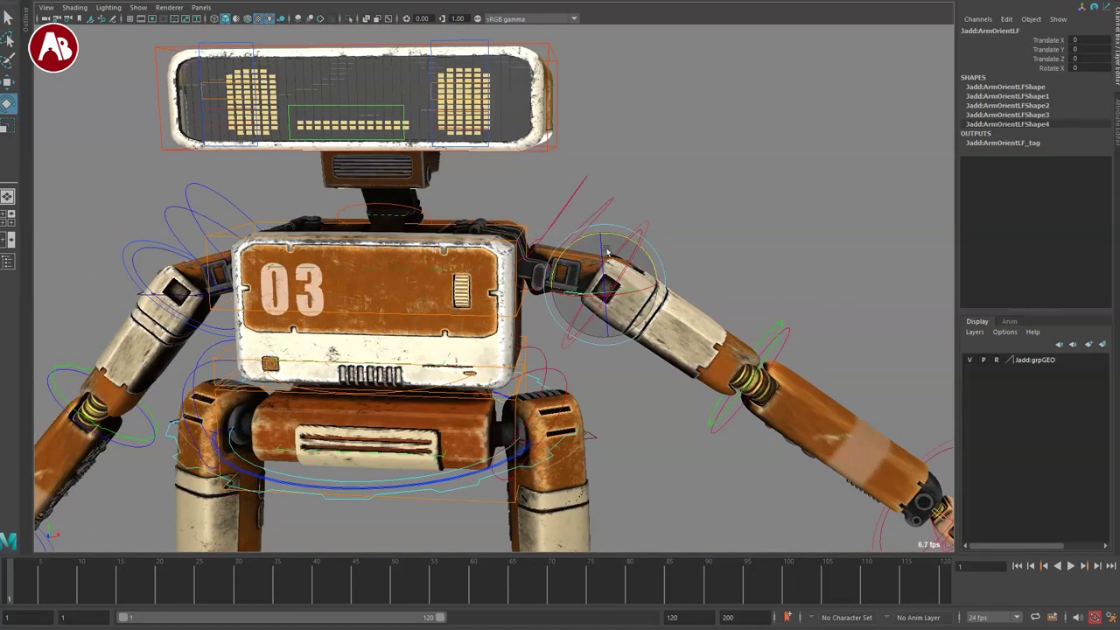
pyautogui.moveTo(602, 290); pyautogui.dragTo(649, 324)
pyautogui.keyDown('alt'); pyautogui.moveTo(649, 324); pyautogui.dragTo(612, 366); pyautogui.keyUp('alt')
pyautogui.press('e')
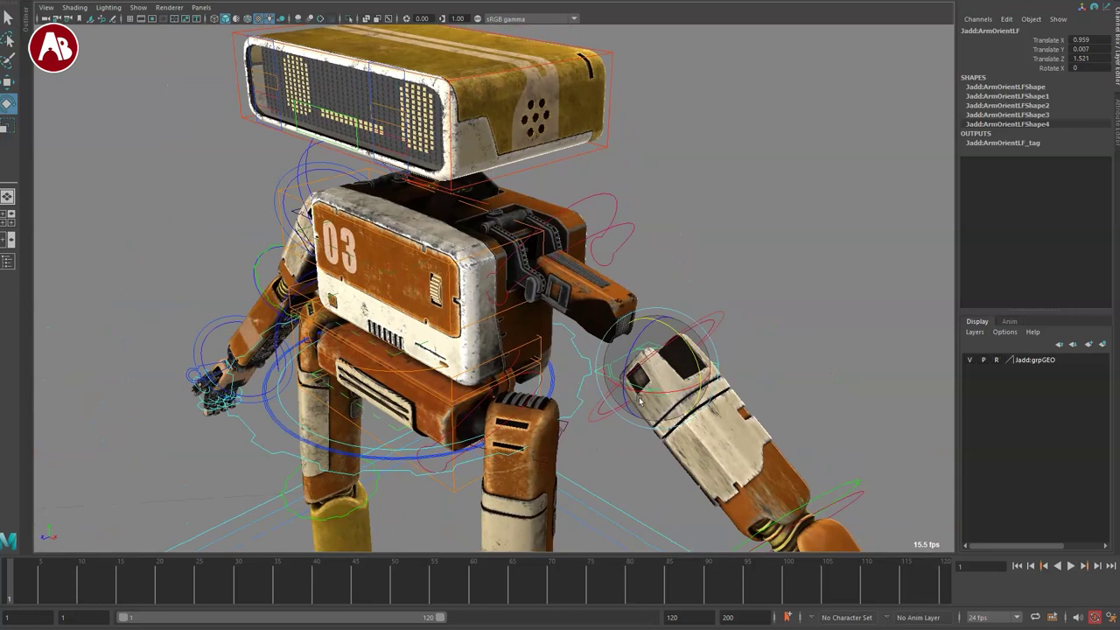
pyautogui.moveTo(663, 358); pyautogui.dragTo(681, 379)
pyautogui.hotkey('ctrl', 'z')
pyautogui.hotkey('ctrl', 'z')
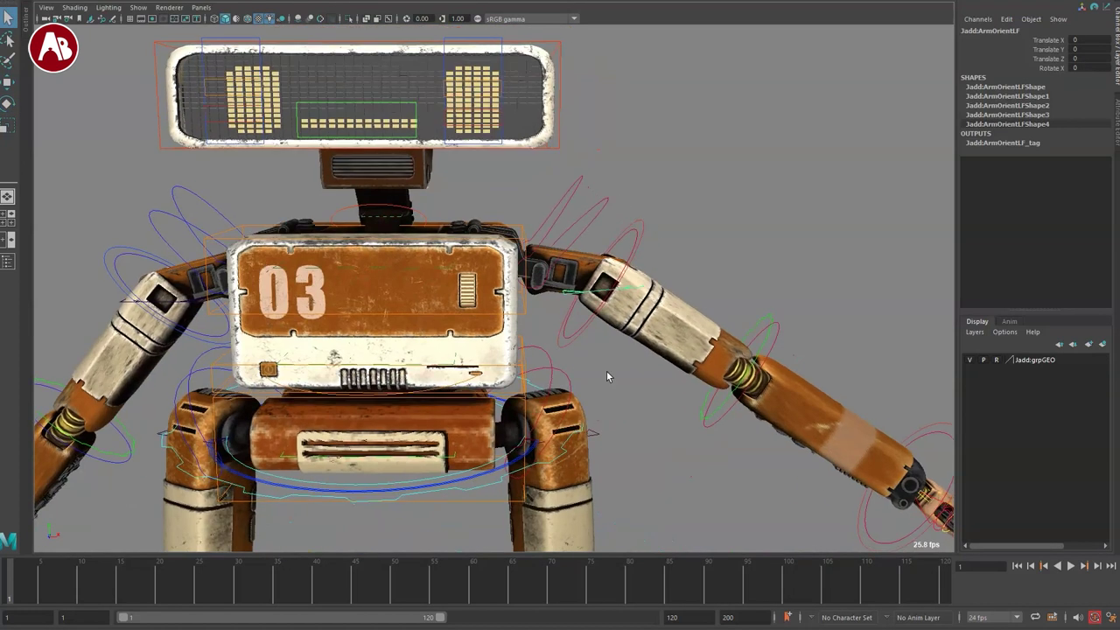
# Step: Select the left upper arm's Jadd:Gimbal_ArmFK_1LF control again
pyautogui.click(617, 356)
pyautogui.moveTo(629, 342); pyautogui.dragTo(616, 338)
pyautogui.keyDown('alt'); pyautogui.moveTo(637, 356); pyautogui.dragTo(727, 391, button='middle'); pyautogui.keyUp('alt')
pyautogui.scroll(-2, 641, 341)
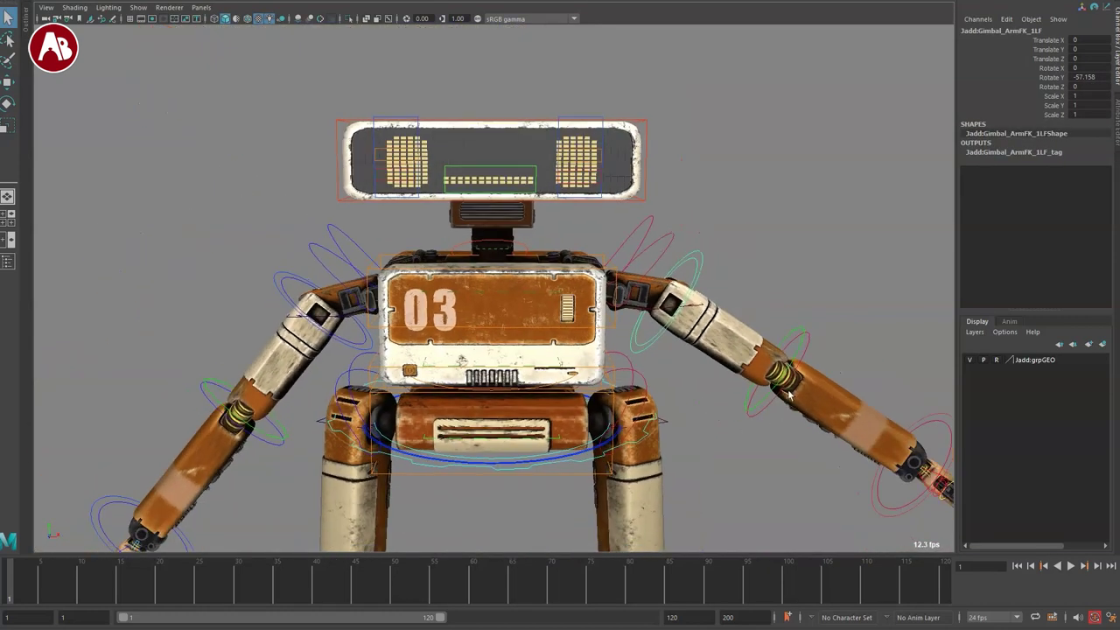
# Step: Select the control around the left elbow, try rotating the forearm freehand, and undo the rotation
pyautogui.scroll(2, 789, 395)
pyautogui.keyDown('alt'); pyautogui.moveTo(875, 415); pyautogui.dragTo(657, 337, button='middle'); pyautogui.keyUp('alt')
pyautogui.keyDown('alt'); pyautogui.moveTo(656, 385); pyautogui.dragTo(606, 378); pyautogui.keyUp('alt')
pyautogui.click(644, 224)
pyautogui.click(640, 259)
pyautogui.press('e')
pyautogui.moveTo(626, 322); pyautogui.dragTo(770, 145)
pyautogui.hotkey('ctrl', 'z')
pyautogui.press('q')
pyautogui.hotkey('ctrl', 'z')
pyautogui.press('q')
# Step: Try two freehand rotations of the left wrist with Jadd:Gimbal_ArmFK_3LF, and undo each of them
pyautogui.keyDown('alt'); pyautogui.moveTo(670, 408); pyautogui.dragTo(595, 395); pyautogui.keyUp('alt')
pyautogui.keyDown('alt'); pyautogui.moveTo(595, 394); pyautogui.dragTo(597, 472, button='right'); pyautogui.keyUp('alt')
pyautogui.keyDown('alt'); pyautogui.moveTo(597, 472); pyautogui.dragTo(697, 249); pyautogui.keyUp('alt')
pyautogui.moveTo(638, 273); pyautogui.dragTo(694, 296)
pyautogui.keyDown('alt'); pyautogui.moveTo(643, 375); pyautogui.dragTo(680, 379); pyautogui.keyUp('alt')
pyautogui.hotkey('ctrl', 'z')
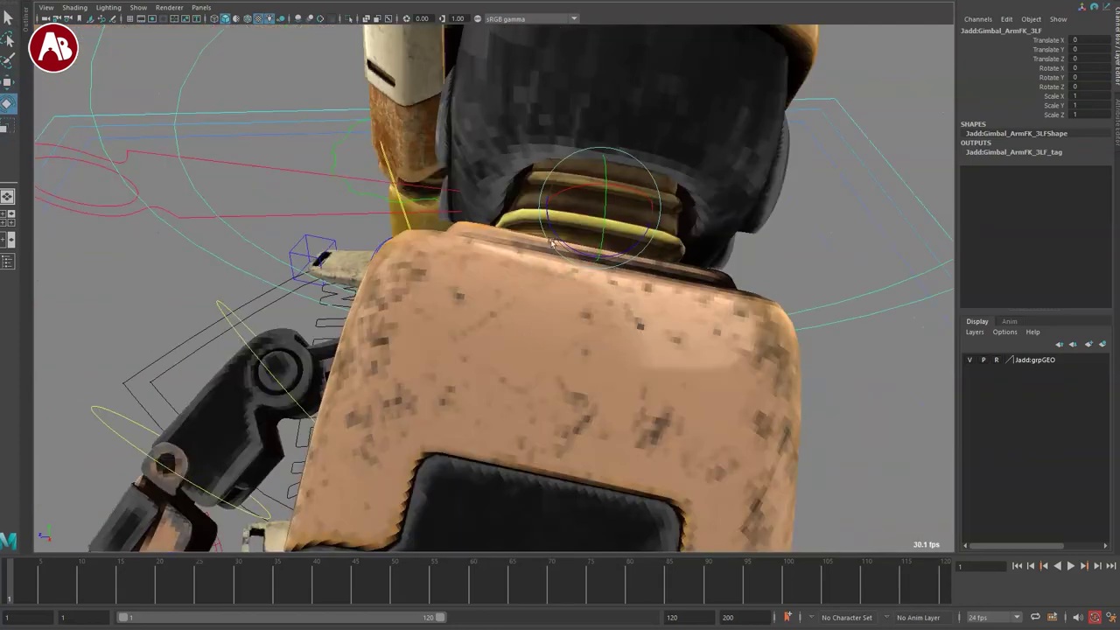
pyautogui.moveTo(559, 238)
pyautogui.mouseDown()
pyautogui.moveTo(551, 224)
pyautogui.moveTo(581, 242)
pyautogui.moveTo(566, 251)
pyautogui.mouseUp()
pyautogui.hotkey('ctrl', 'z')
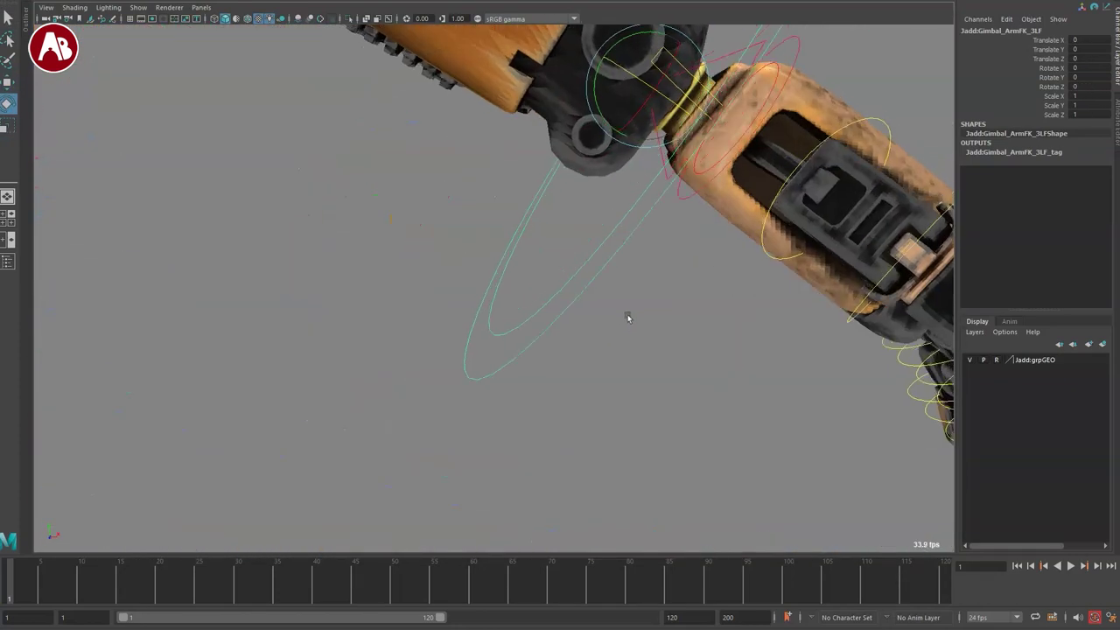
pyautogui.keyDown('alt'); pyautogui.moveTo(628, 315); pyautogui.dragTo(479, 223, button='right'); pyautogui.keyUp('alt')
pyautogui.keyDown('alt'); pyautogui.moveTo(603, 273); pyautogui.dragTo(517, 299); pyautogui.keyUp('alt')
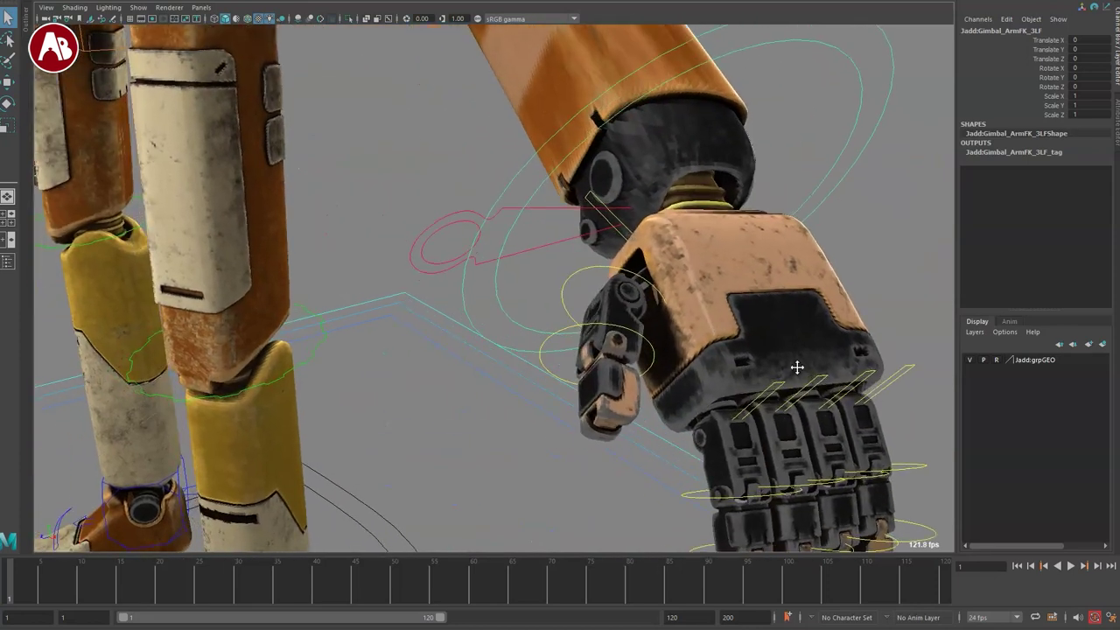
# Step: Select the left arm's Jadd:ArmSettingsLF control and try its Arm Switch channel
pyautogui.keyDown('alt'); pyautogui.moveTo(797, 367); pyautogui.dragTo(657, 245, button='right'); pyautogui.keyUp('alt')
pyautogui.click(464, 269)
pyautogui.keyDown('alt'); pyautogui.moveTo(464, 269); pyautogui.dragTo(695, 342); pyautogui.keyUp('alt')
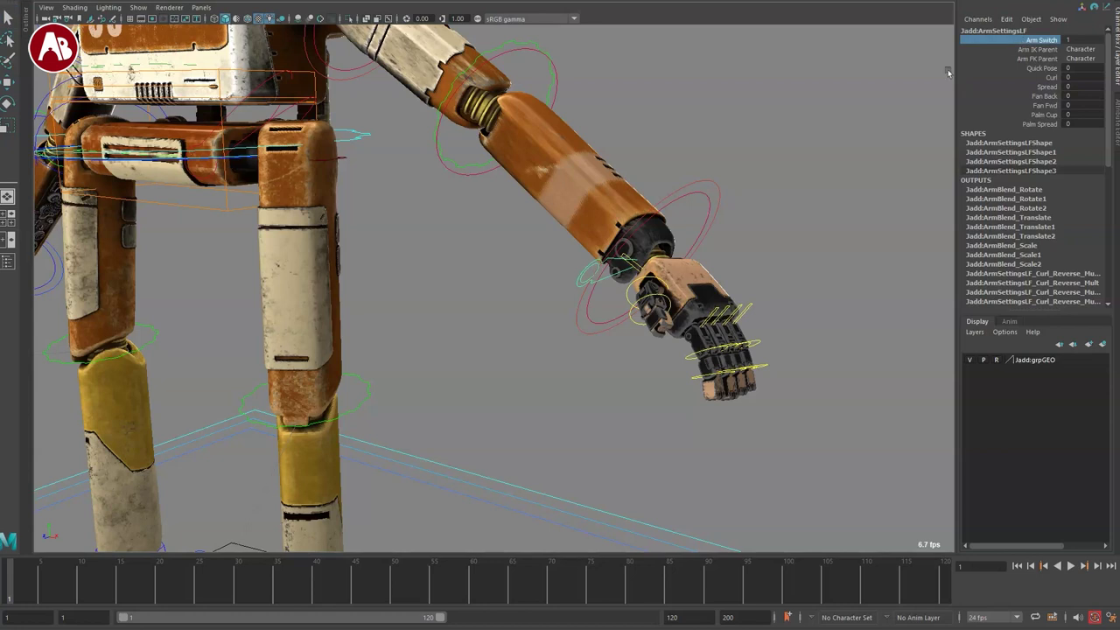
pyautogui.moveTo(948, 73); pyautogui.dragTo(753, 116, button='middle')
pyautogui.moveTo(880, 120); pyautogui.dragTo(1004, 82, button='middle')
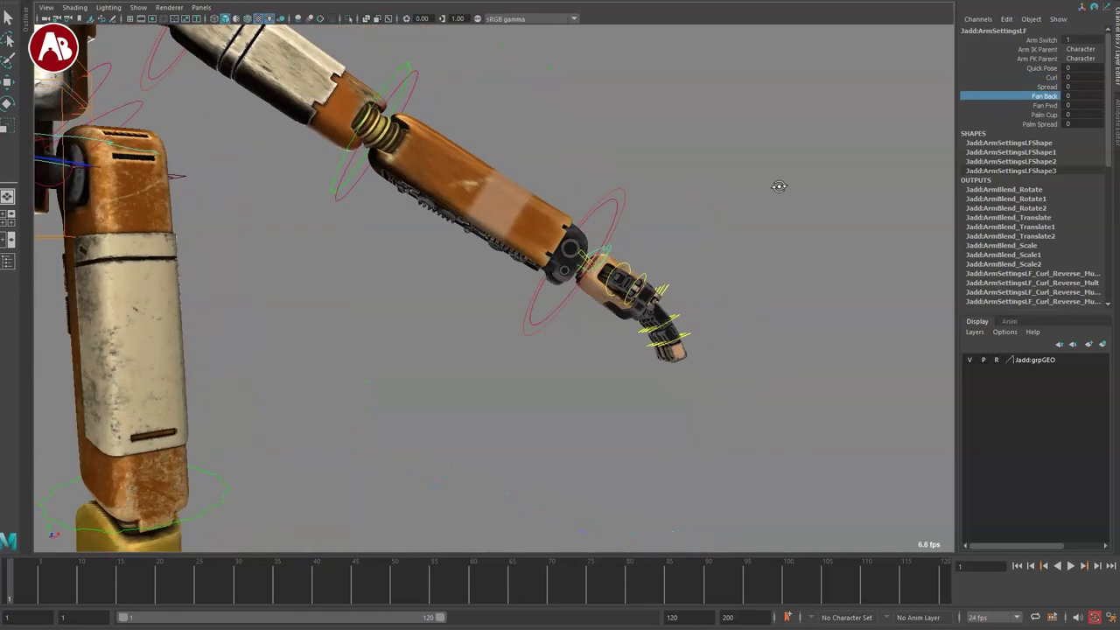
# Step: Try the left hand's Fan Back channel at about -134.6, try Palm Cup and Palm Spread, and undo the changes
pyautogui.moveTo(775, 187); pyautogui.dragTo(663, 182, button='middle')
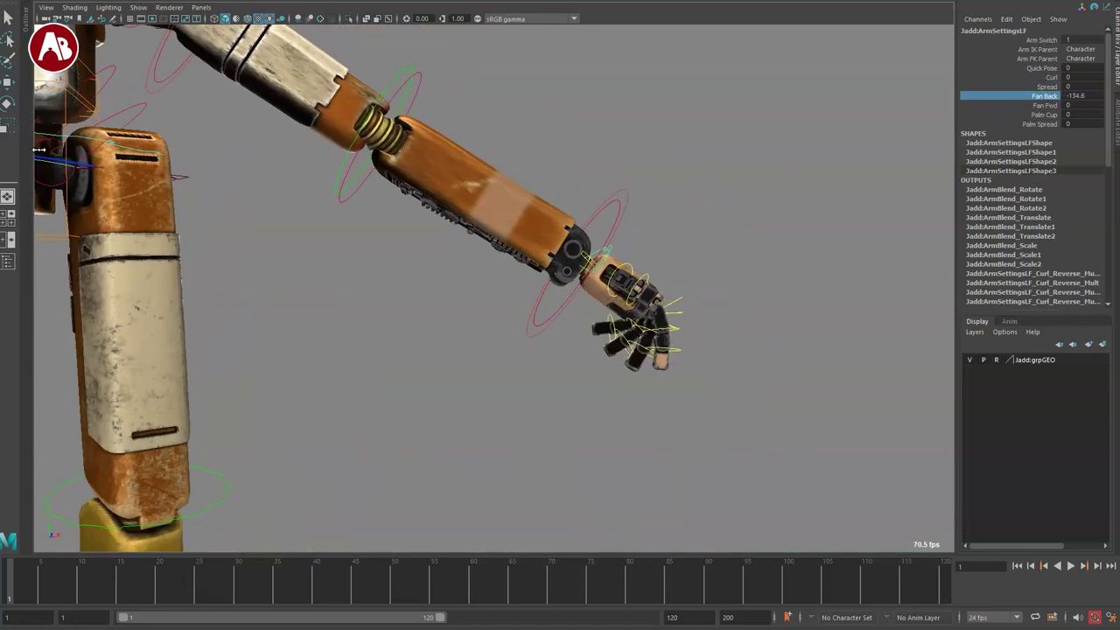
pyautogui.click(1012, 114)
pyautogui.click(1001, 124)
pyautogui.keyDown('alt'); pyautogui.moveTo(647, 333); pyautogui.dragTo(627, 381); pyautogui.keyUp('alt')
pyautogui.hotkey('ctrl', 'z')
# Step: Try freehand changes with the left hand's finger controls, and undo each of them
pyautogui.click(427, 326)
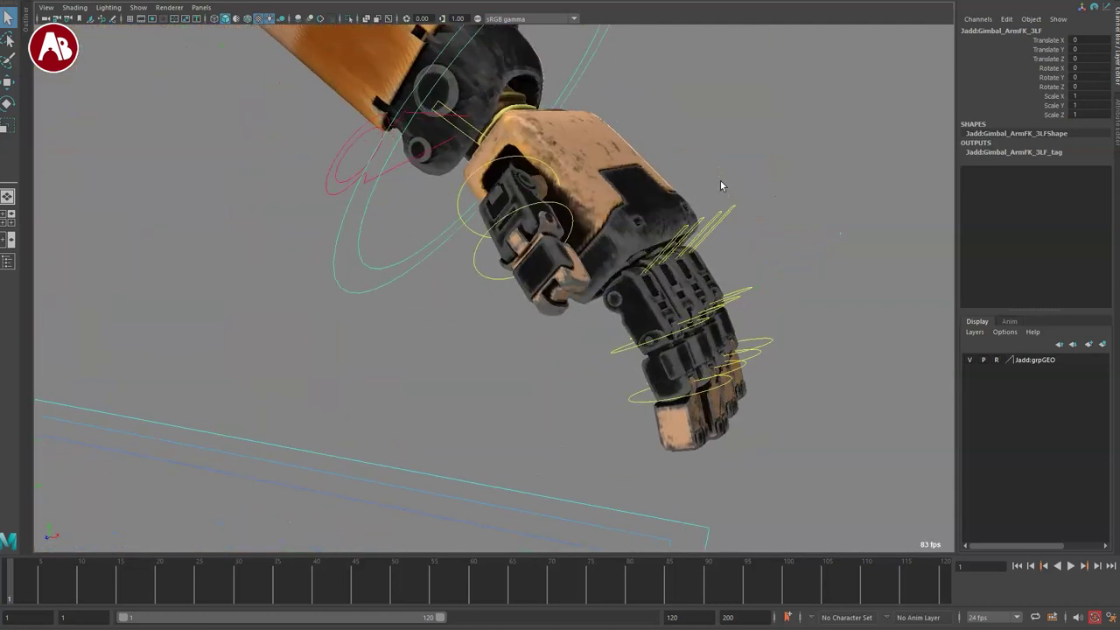
pyautogui.keyDown('alt'); pyautogui.moveTo(735, 372); pyautogui.dragTo(715, 172); pyautogui.keyUp('alt')
pyautogui.moveTo(723, 234); pyautogui.dragTo(708, 342)
pyautogui.hotkey('ctrl', 'z')
pyautogui.press('q')
pyautogui.click(755, 254)
pyautogui.keyDown('alt'); pyautogui.moveTo(756, 263); pyautogui.dragTo(837, 329); pyautogui.keyUp('alt')
pyautogui.hotkey('ctrl', 'z')
# Step: Select Jadd:ArmHandThumbLF and try rotating the left thumb freehand
pyautogui.keyDown('alt'); pyautogui.moveTo(446, 288); pyautogui.dragTo(462, 149); pyautogui.keyUp('alt')
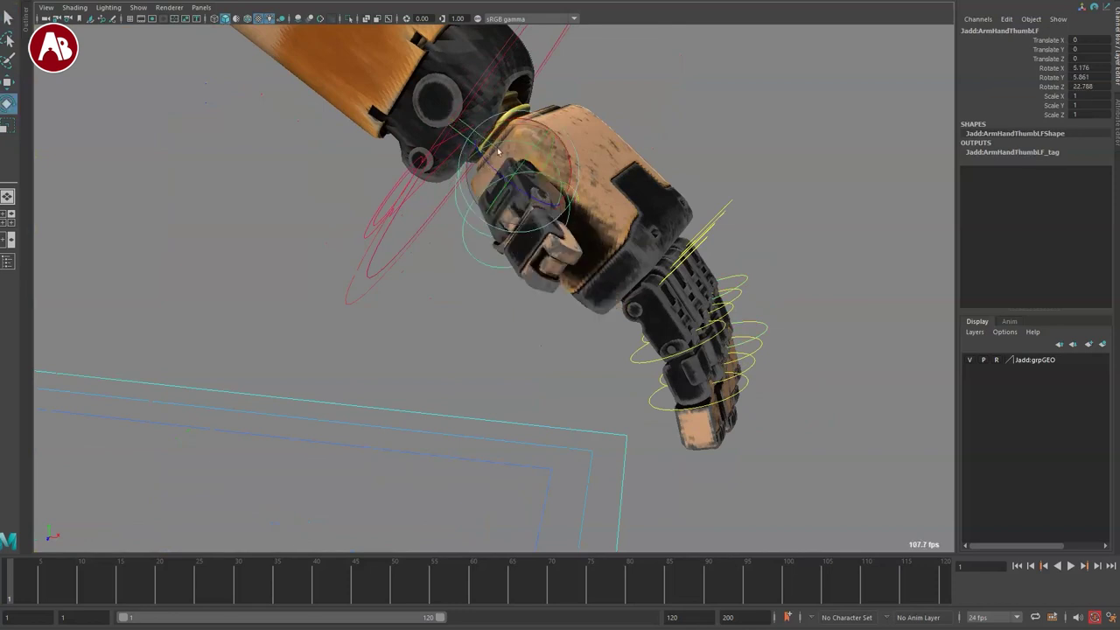
pyautogui.moveTo(506, 163); pyautogui.dragTo(385, 197)
pyautogui.moveTo(495, 217); pyautogui.dragTo(455, 245)
pyautogui.keyDown('alt'); pyautogui.moveTo(455, 245); pyautogui.dragTo(517, 242); pyautogui.keyUp('alt')
pyautogui.click(505, 267)
pyautogui.press('q')
pyautogui.scroll(-6, 395, 238)
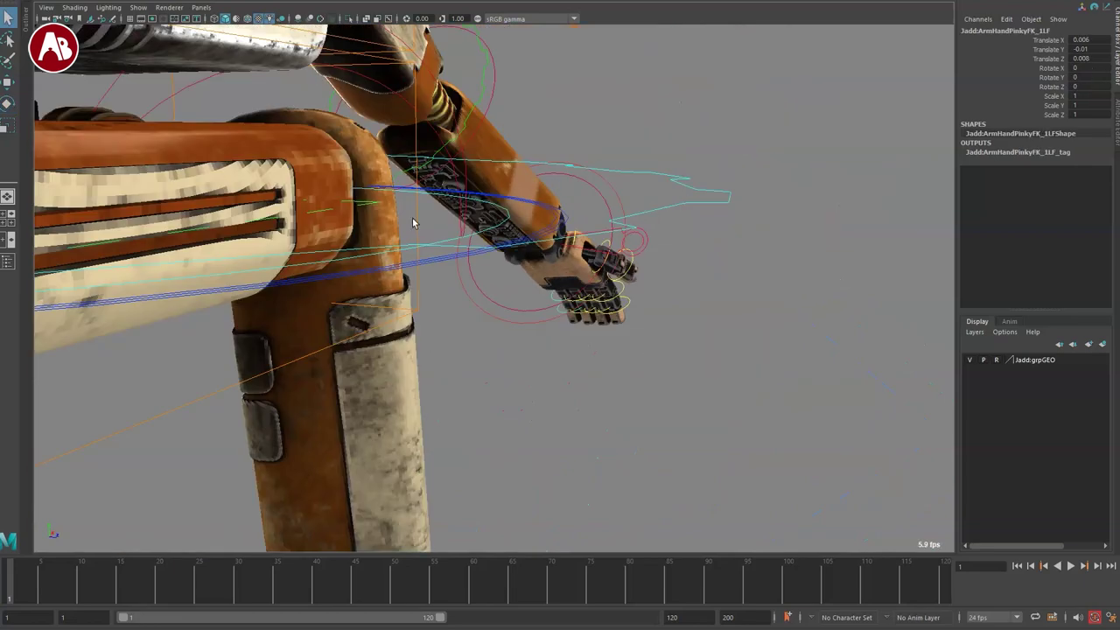
# Step: Examine the robot's head, torso and arms together with their surrounding controls
pyautogui.keyDown('alt'); pyautogui.moveTo(414, 224); pyautogui.dragTo(819, 399, button='middle'); pyautogui.keyUp('alt')
pyautogui.keyDown('alt'); pyautogui.moveTo(819, 400); pyautogui.dragTo(503, 360); pyautogui.keyUp('alt')
pyautogui.keyDown('alt'); pyautogui.moveTo(502, 359); pyautogui.dragTo(325, 250, button='right'); pyautogui.keyUp('alt')
pyautogui.keyDown('alt'); pyautogui.moveTo(324, 250); pyautogui.dragTo(721, 444, button='middle'); pyautogui.keyUp('alt')
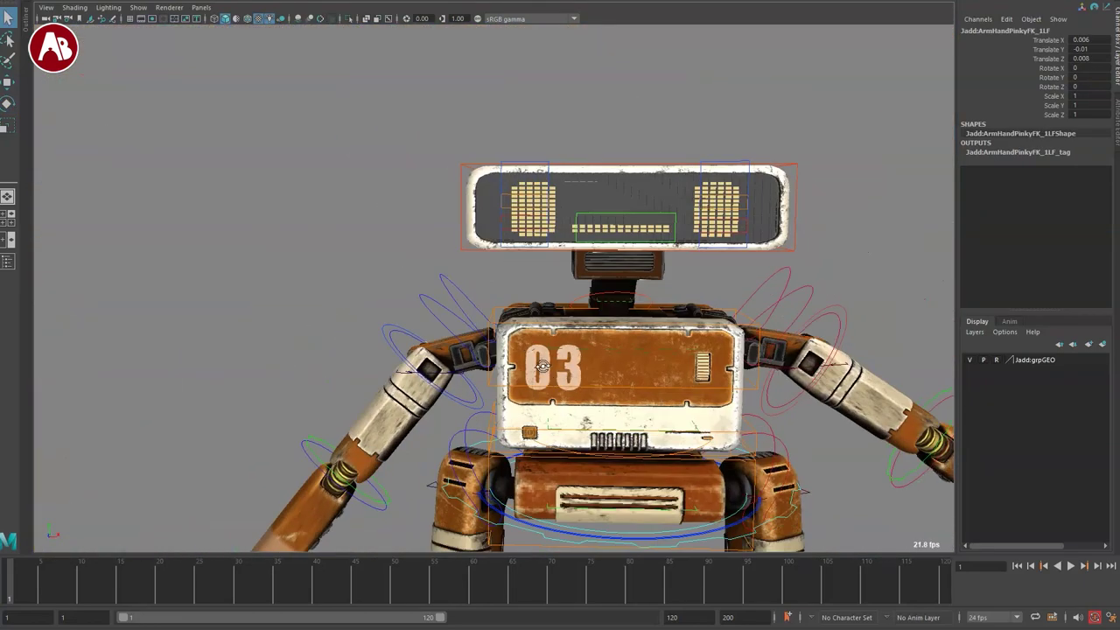
pyautogui.keyDown('alt'); pyautogui.moveTo(483, 343); pyautogui.dragTo(428, 242, button='middle'); pyautogui.keyUp('alt')
pyautogui.keyDown('alt'); pyautogui.moveTo(428, 241); pyautogui.dragTo(370, 225, button='right'); pyautogui.keyUp('alt')
pyautogui.keyDown('alt'); pyautogui.moveTo(669, 425); pyautogui.dragTo(440, 329, button='middle'); pyautogui.keyUp('alt')
pyautogui.keyDown('alt'); pyautogui.moveTo(440, 329); pyautogui.dragTo(516, 324, button='right'); pyautogui.keyUp('alt')
pyautogui.keyDown('alt'); pyautogui.moveTo(586, 271); pyautogui.dragTo(505, 203); pyautogui.keyUp('alt')
# Step: Frame the left hand and set Arm Switch on Jadd:ArmSettingsLF to 0
pyautogui.moveTo(682, 335); pyautogui.dragTo(642, 312)
pyautogui.press('f')
pyautogui.keyDown('alt'); pyautogui.moveTo(681, 359); pyautogui.dragTo(642, 394); pyautogui.keyUp('alt')
pyautogui.keyDown('alt'); pyautogui.moveTo(642, 395); pyautogui.dragTo(517, 318, button='right'); pyautogui.keyUp('alt')
pyautogui.keyDown('alt'); pyautogui.moveTo(517, 317); pyautogui.dragTo(371, 268); pyautogui.keyUp('alt')
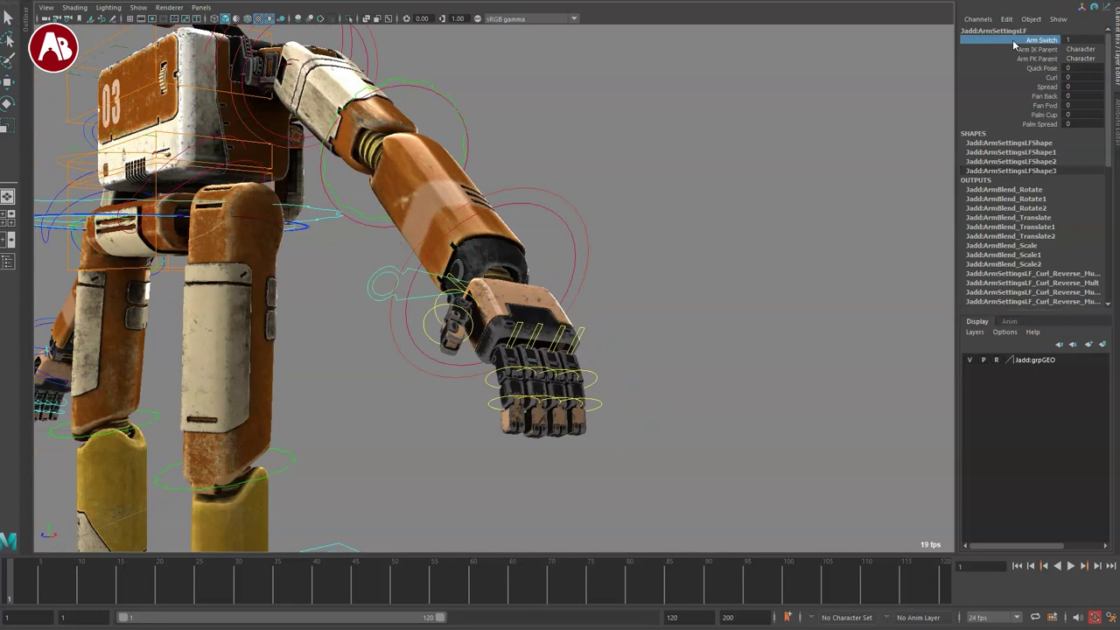
pyautogui.moveTo(853, 133); pyautogui.dragTo(460, 157, button='middle')
# Step: Select the IK control around the left wrist, Jadd:ArmIKLF, with the whole arm in view
pyautogui.keyDown('alt'); pyautogui.moveTo(414, 435); pyautogui.dragTo(512, 440); pyautogui.keyUp('alt')
pyautogui.click(423, 390)
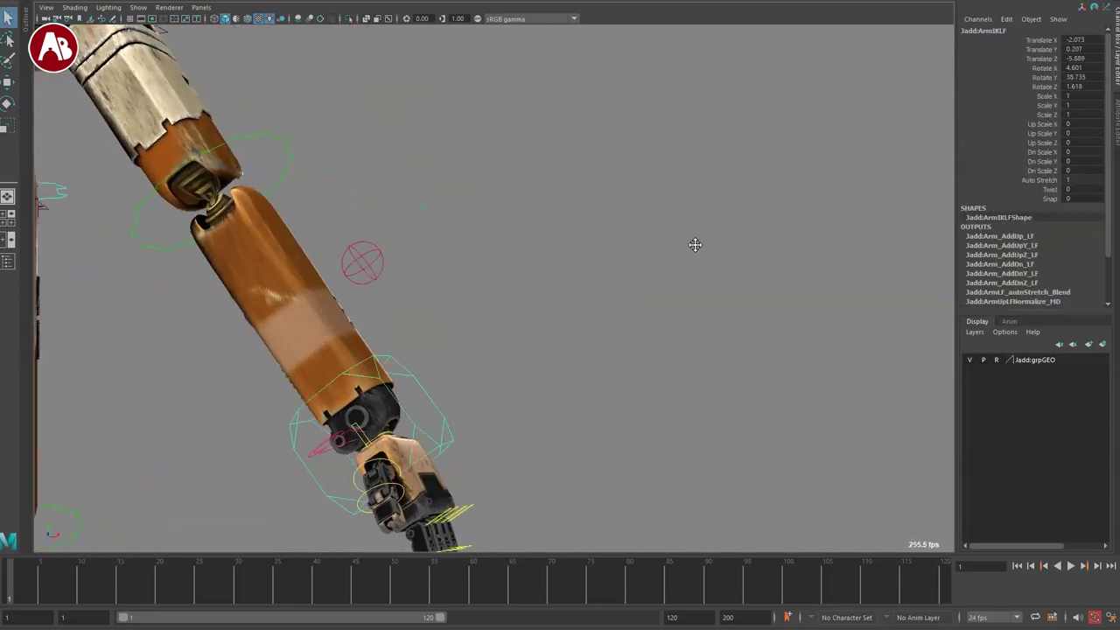
pyautogui.keyDown('alt'); pyautogui.moveTo(694, 245); pyautogui.dragTo(901, 180, button='middle'); pyautogui.keyUp('alt')
pyautogui.keyDown('alt'); pyautogui.moveTo(901, 179); pyautogui.dragTo(574, 283, button='right'); pyautogui.keyUp('alt')
pyautogui.keyDown('alt'); pyautogui.moveTo(574, 284); pyautogui.dragTo(581, 327); pyautogui.keyUp('alt')
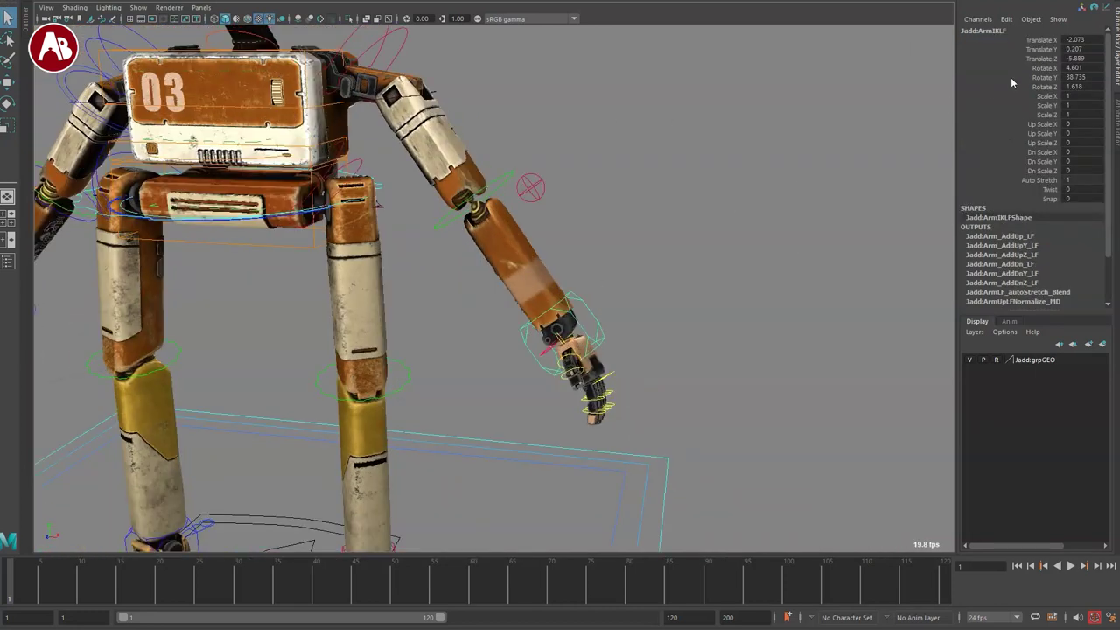
# Step: Try the Up Scale X and the Dn Scale Y and Z channels of Jadd:ArmIKLF
pyautogui.click(1016, 123)
pyautogui.moveTo(890, 81); pyautogui.dragTo(956, 192, button='middle')
pyautogui.moveTo(1011, 161); pyautogui.dragTo(1008, 172)
# Step: Set Snap to 1 on Jadd:ArmIKLF, move Jadd:ArmElbowAdjust_LF to about 0.64, 3.4 and 12.25, and undo the changes
pyautogui.click(1028, 199)
pyautogui.keyDown('alt'); pyautogui.moveTo(744, 263); pyautogui.dragTo(666, 275); pyautogui.keyUp('alt')
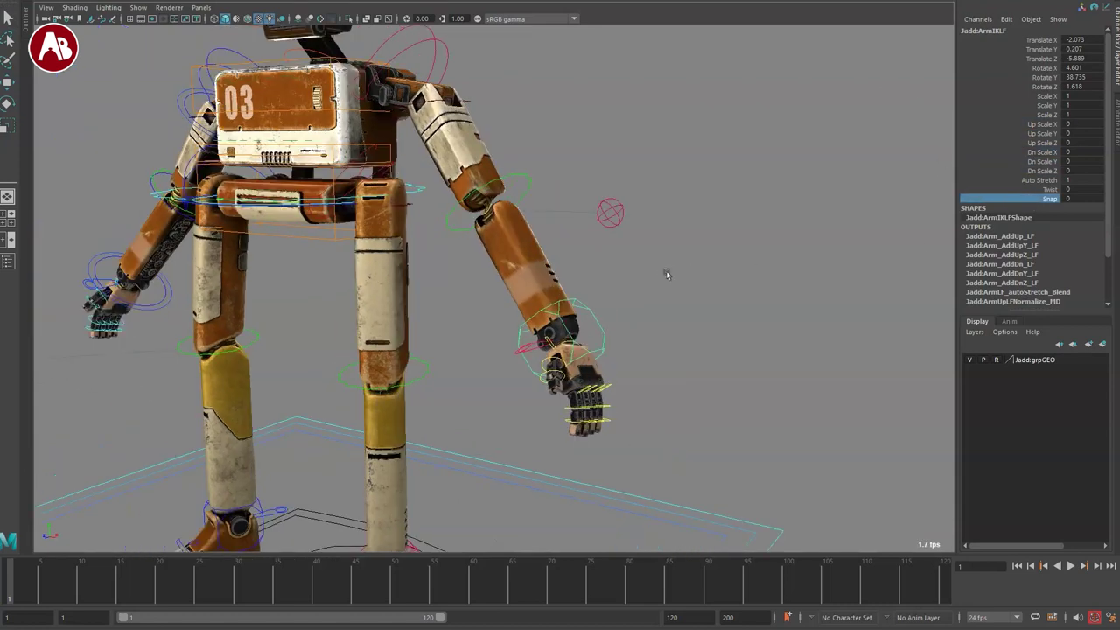
pyautogui.moveTo(1020, 202); pyautogui.dragTo(925, 224, button='middle')
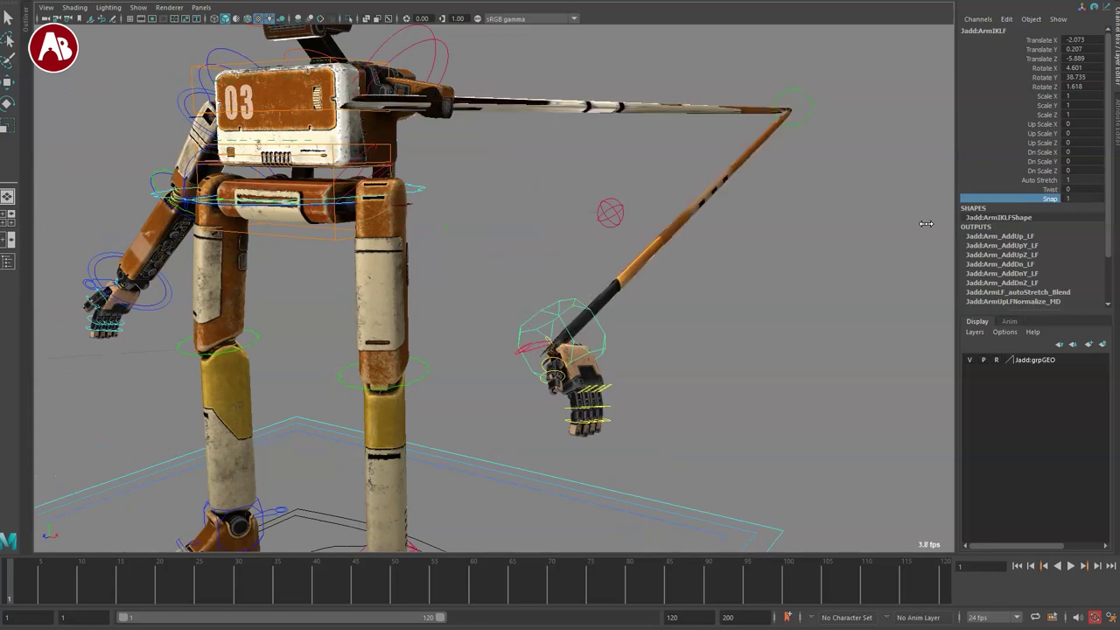
pyautogui.click(814, 110)
pyautogui.press('w')
pyautogui.moveTo(789, 111); pyautogui.dragTo(632, 180)
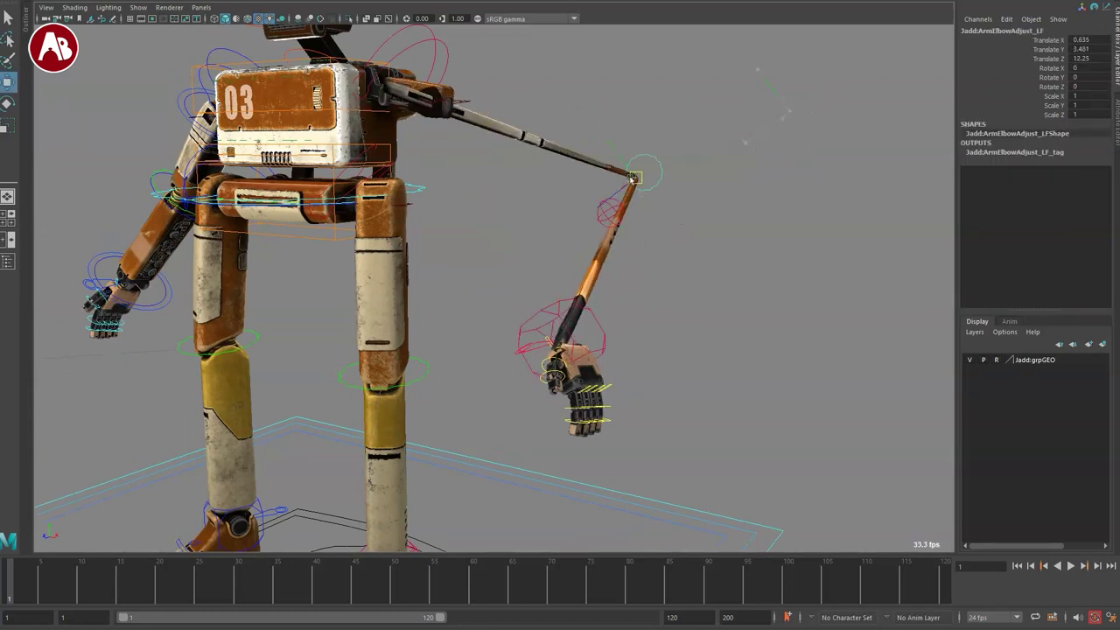
pyautogui.hotkey('ctrl', 'z')
pyautogui.hotkey('ctrl', 'z')
pyautogui.hotkey('ctrl', 'z')
# Step: Move Jadd:ArmIKLF freehand to about -3.91, 1.09 and -4.22 on X, Y and Z, and try its Twist channel
pyautogui.click(1042, 189)
pyautogui.moveTo(812, 230); pyautogui.dragTo(514, 291, button='middle')
pyautogui.press('w')
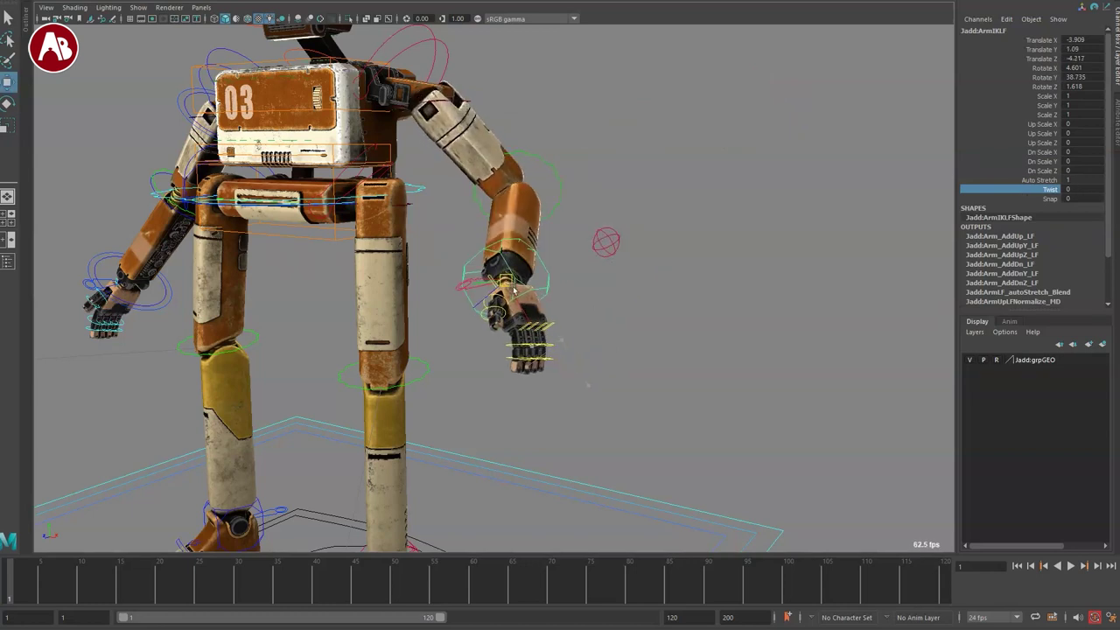
pyautogui.moveTo(860, 199); pyautogui.dragTo(774, 230, button='middle')
# Step: Select the left elbow's pole control, Jadd:ArmPoleLF
pyautogui.click(633, 238)
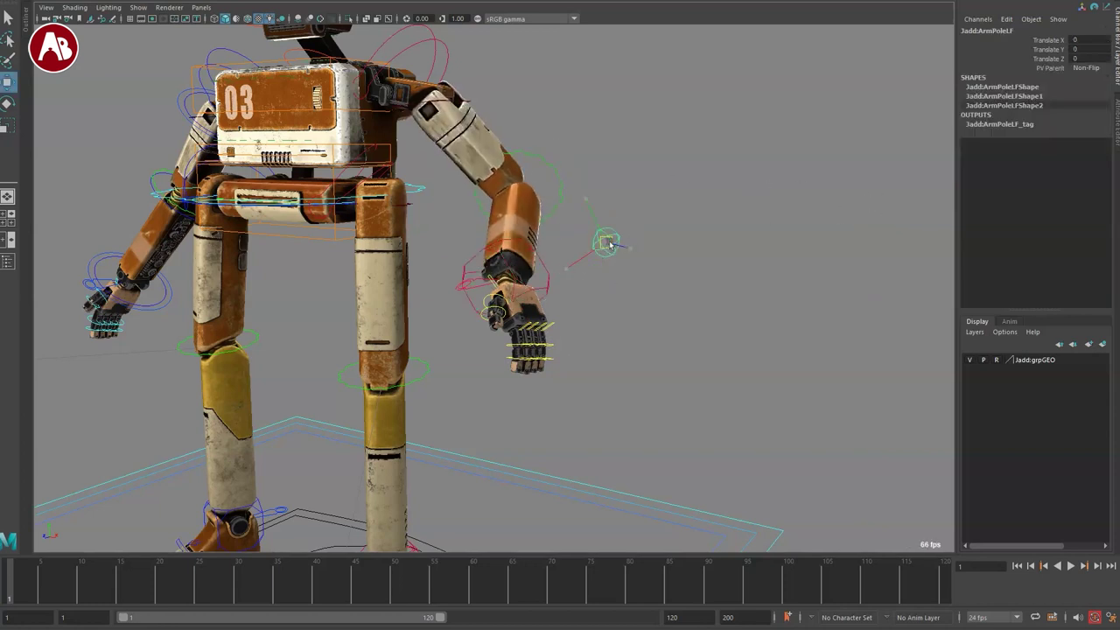
pyautogui.press('q')
pyautogui.keyDown('alt'); pyautogui.moveTo(532, 318); pyautogui.dragTo(605, 332); pyautogui.keyUp('alt')
# Step: Move Jadd:ArmIKLF freehand to about -7.11, 2.02 and -3.35, and rotate it to about 37.9, 10 and 71.7
pyautogui.click(552, 282)
pyautogui.scroll(-4, 559, 278)
pyautogui.keyDown('alt'); pyautogui.moveTo(585, 245); pyautogui.dragTo(709, 240, button='middle'); pyautogui.keyUp('alt')
pyautogui.keyDown('alt'); pyautogui.moveTo(710, 240); pyautogui.dragTo(578, 367); pyautogui.keyUp('alt')
pyautogui.press('w')
pyautogui.moveTo(526, 332); pyautogui.dragTo(593, 346)
pyautogui.click(588, 317)
pyautogui.hotkey('ctrl', 'z')
pyautogui.press('e')
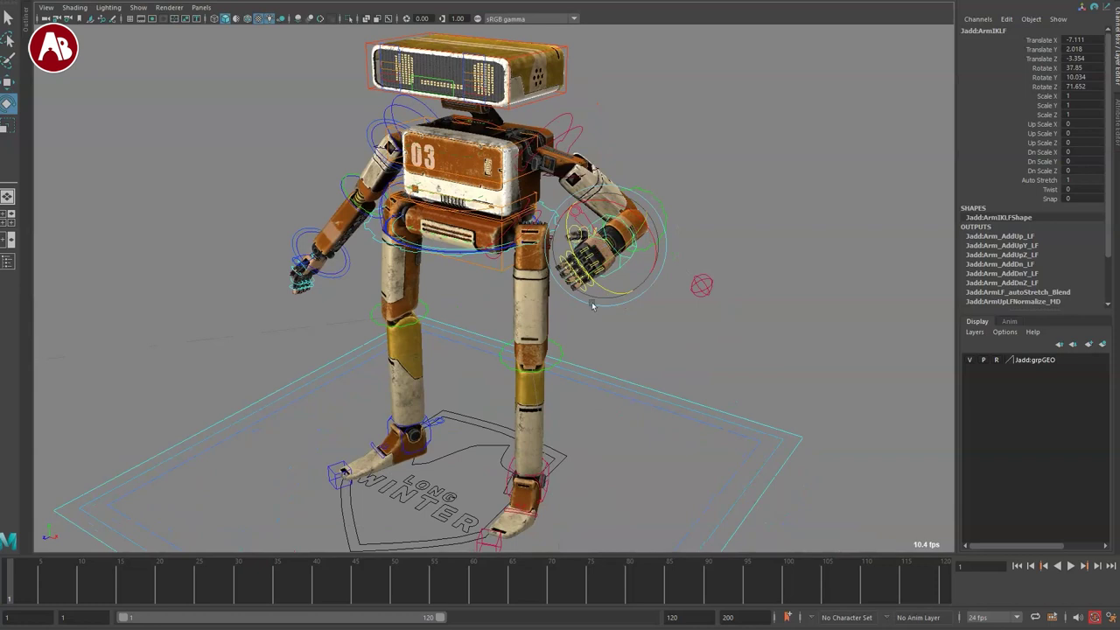
# Step: Move the left hand once more with the IK control, and undo the recent moves and rotations
pyautogui.keyDown('alt'); pyautogui.moveTo(593, 307); pyautogui.dragTo(476, 340); pyautogui.keyUp('alt')
pyautogui.press('w')
pyautogui.moveTo(553, 295); pyautogui.dragTo(420, 324)
pyautogui.hotkey('ctrl', 'z')
pyautogui.hotkey('ctrl', 'z')
pyautogui.hotkey('ctrl', 'z')
pyautogui.hotkey('ctrl', 'z')
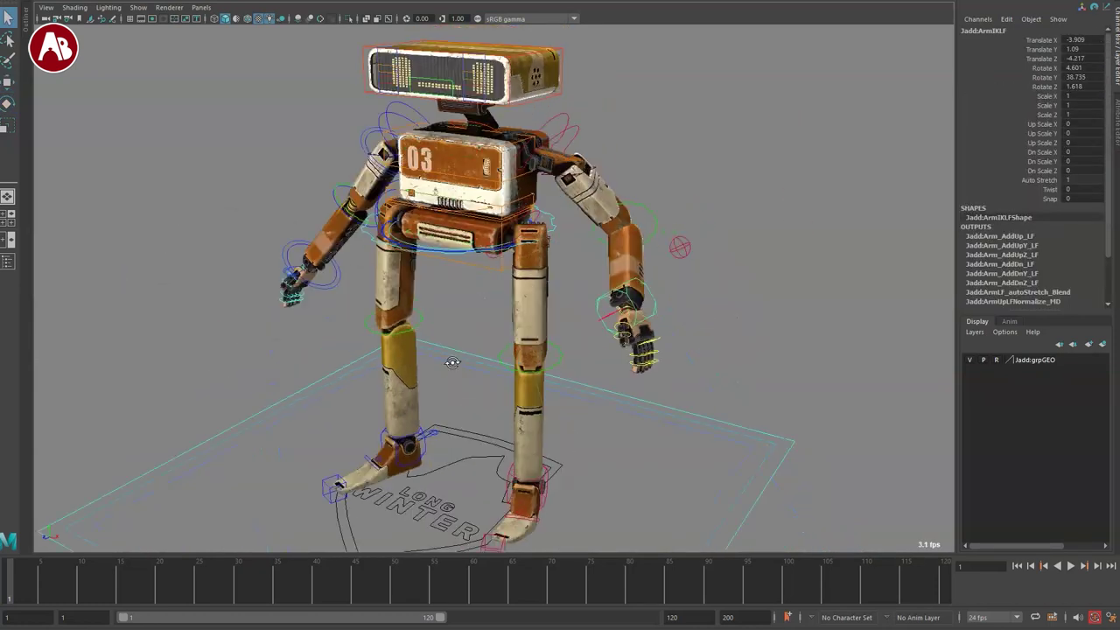
# Step: Examine the robot's body from the front around to the back of the torso
pyautogui.keyDown('alt'); pyautogui.moveTo(420, 341); pyautogui.dragTo(453, 341); pyautogui.keyUp('alt')
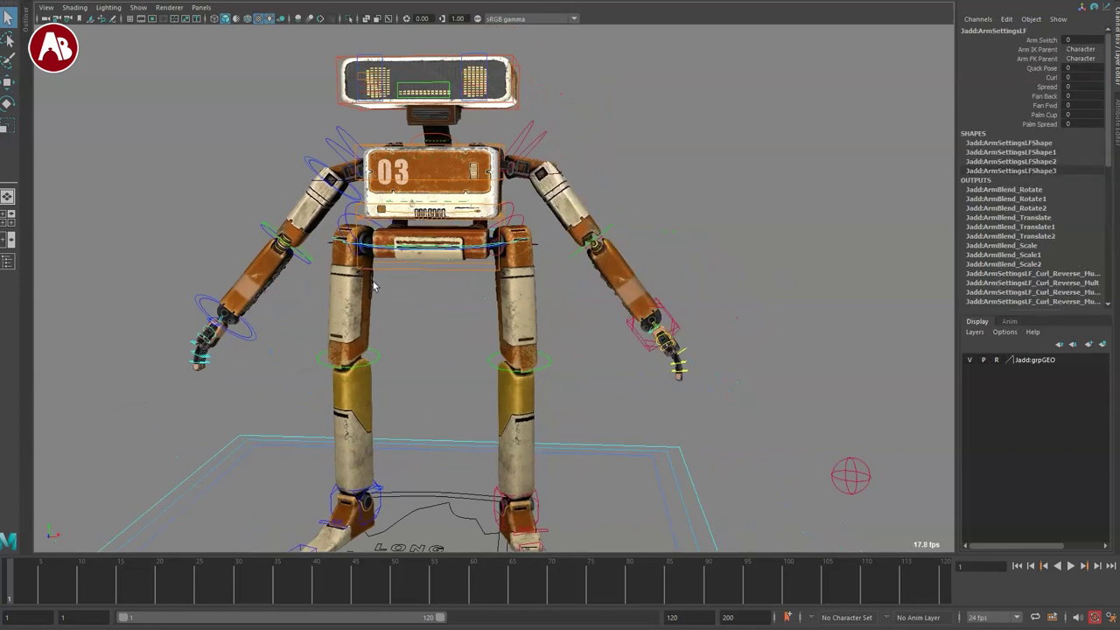
pyautogui.keyDown('alt'); pyautogui.moveTo(374, 284); pyautogui.dragTo(472, 329, button='middle'); pyautogui.keyUp('alt')
pyautogui.keyDown('alt'); pyautogui.moveTo(431, 375); pyautogui.dragTo(419, 315, button='right'); pyautogui.keyUp('alt')
pyautogui.keyDown('alt'); pyautogui.moveTo(366, 339); pyautogui.dragTo(592, 321); pyautogui.keyUp('alt')
pyautogui.keyDown('alt'); pyautogui.moveTo(593, 320); pyautogui.dragTo(547, 352, button='middle'); pyautogui.keyUp('alt')
pyautogui.keyDown('alt'); pyautogui.moveTo(547, 352); pyautogui.dragTo(562, 540, button='right'); pyautogui.keyUp('alt')
pyautogui.keyDown('alt'); pyautogui.moveTo(468, 326); pyautogui.dragTo(558, 371, button='middle'); pyautogui.keyUp('alt')
pyautogui.keyDown('alt'); pyautogui.moveTo(490, 317); pyautogui.dragTo(507, 352, button='right'); pyautogui.keyUp('alt')
pyautogui.keyDown('alt'); pyautogui.moveTo(477, 293); pyautogui.dragTo(450, 343); pyautogui.keyUp('alt')
# Step: Select Jadd:SpineSub at the back of the torso, clear the selection, and inspect the upper back panel
pyautogui.click(451, 337)
pyautogui.moveTo(490, 380)
pyautogui.keyDown('alt'); pyautogui.mouseDown()
pyautogui.moveTo(634, 376)
pyautogui.moveTo(507, 384)
pyautogui.moveTo(500, 394)
pyautogui.mouseUp(); pyautogui.keyUp('alt')
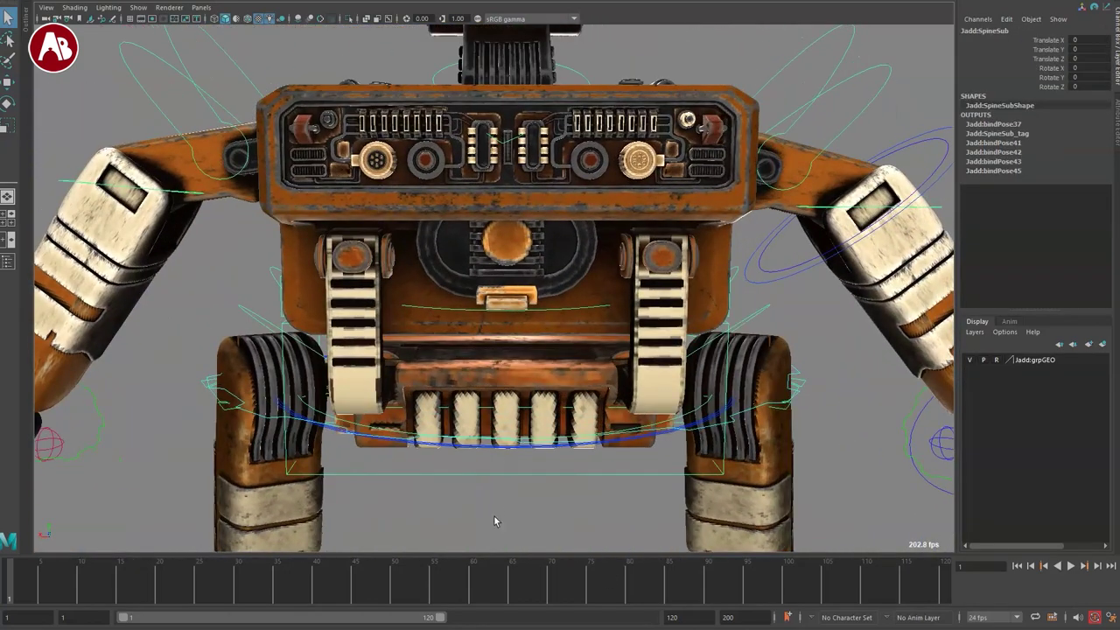
pyautogui.click(494, 523)
pyautogui.keyDown('alt'); pyautogui.moveTo(537, 455); pyautogui.dragTo(436, 371); pyautogui.keyUp('alt')
pyautogui.keyDown('alt'); pyautogui.moveTo(333, 166); pyautogui.dragTo(464, 310, button='middle'); pyautogui.keyUp('alt')
pyautogui.keyDown('alt'); pyautogui.moveTo(411, 311); pyautogui.dragTo(487, 309, button='right'); pyautogui.keyUp('alt')
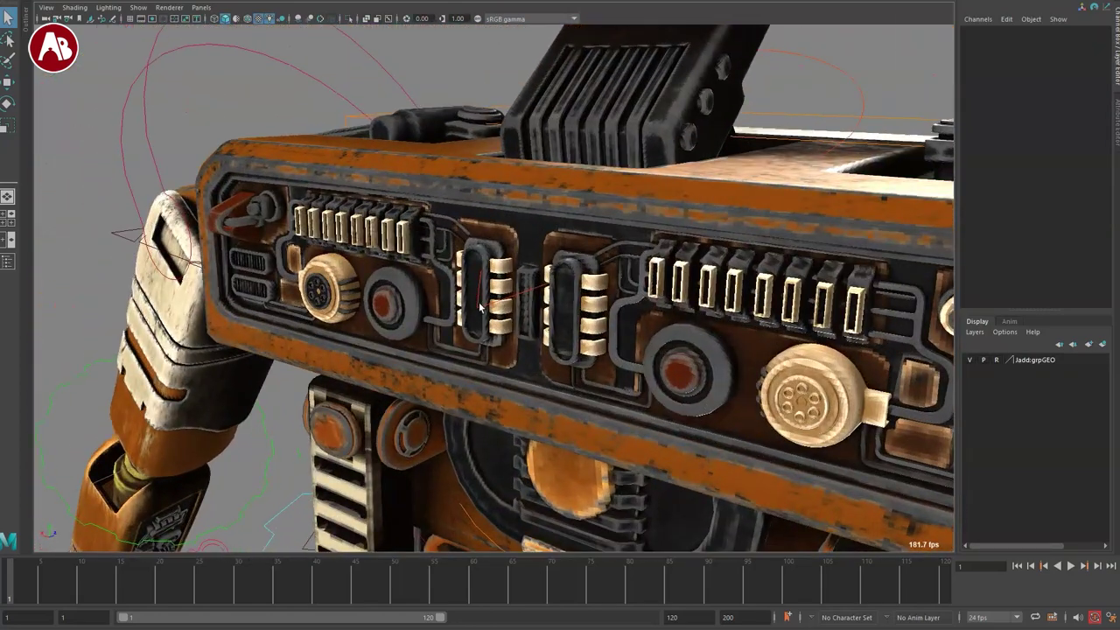
# Step: Select Jadd:NeckFK and cycle the viewport through wireframe, shaded and textured display to all lights
pyautogui.click(477, 308)
pyautogui.press('4')
pyautogui.moveTo(562, 400)
pyautogui.keyDown('alt'); pyautogui.mouseDown()
pyautogui.moveTo(492, 320)
pyautogui.moveTo(465, 359)
pyautogui.moveTo(429, 230)
pyautogui.mouseUp(); pyautogui.keyUp('alt')
pyautogui.press('5')
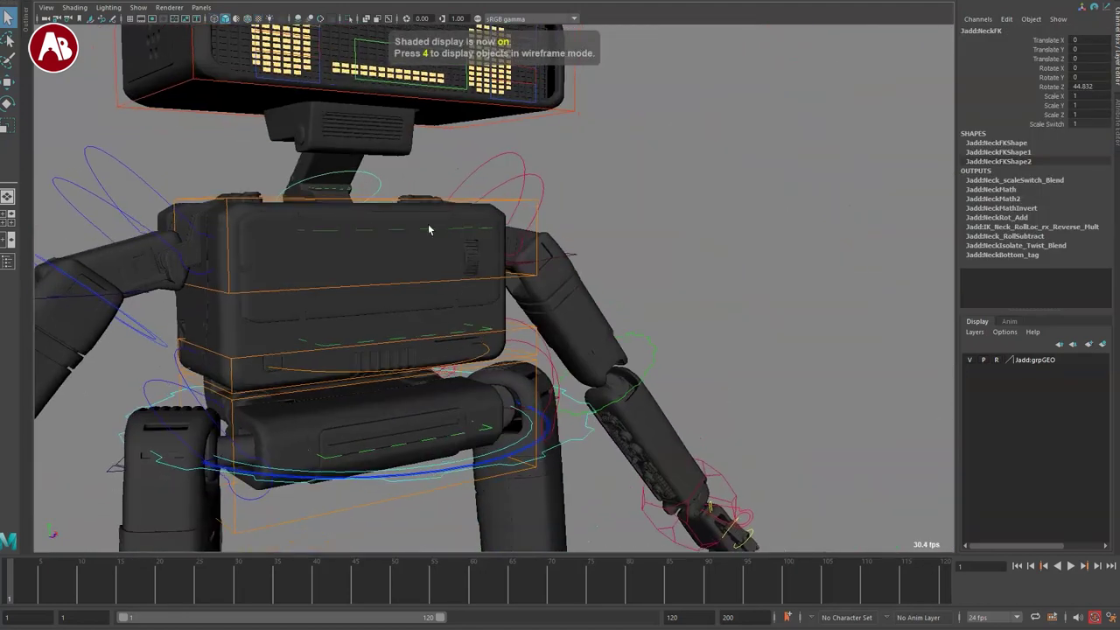
pyautogui.keyDown('alt'); pyautogui.moveTo(375, 309); pyautogui.dragTo(873, 137); pyautogui.keyUp('alt')
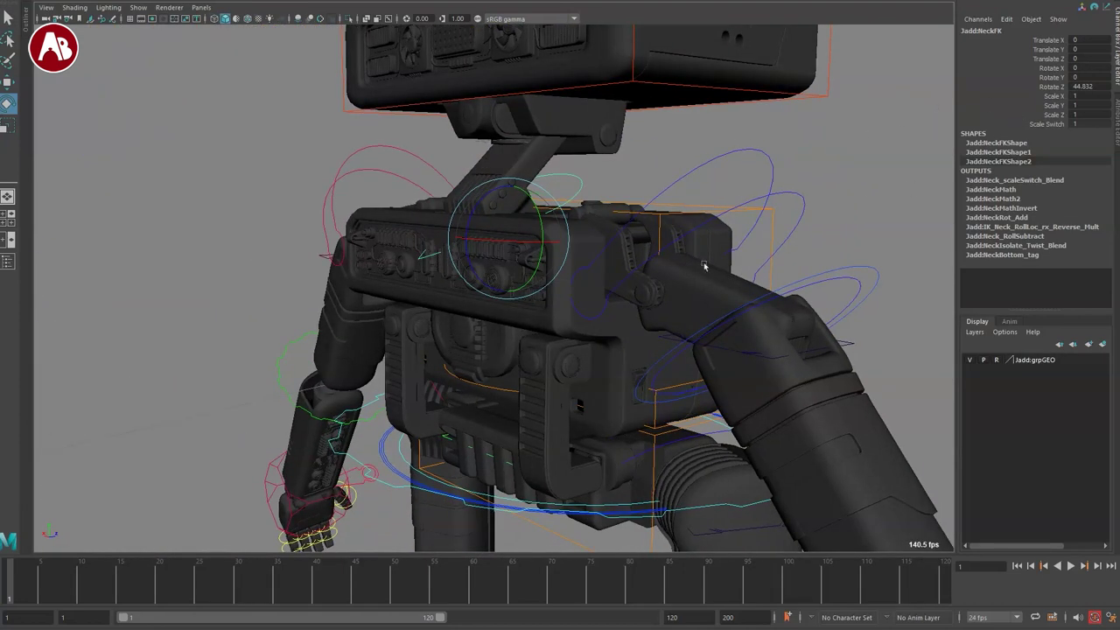
pyautogui.press('6')
pyautogui.press('7')
# Step: Examine the fans and vents on the back of the head, and clear the selection
pyautogui.keyDown('alt'); pyautogui.moveTo(569, 188); pyautogui.dragTo(538, 490, button='middle'); pyautogui.keyUp('alt')
pyautogui.press('q')
pyautogui.keyDown('alt'); pyautogui.moveTo(507, 429); pyautogui.dragTo(623, 372); pyautogui.keyUp('alt')
pyautogui.keyDown('alt'); pyautogui.moveTo(624, 372); pyautogui.dragTo(493, 381, button='middle'); pyautogui.keyUp('alt')
pyautogui.keyDown('alt'); pyautogui.moveTo(376, 412); pyautogui.dragTo(892, 257, button='right'); pyautogui.keyUp('alt')
pyautogui.keyDown('alt'); pyautogui.moveTo(516, 525); pyautogui.dragTo(582, 332, button='middle'); pyautogui.keyUp('alt')
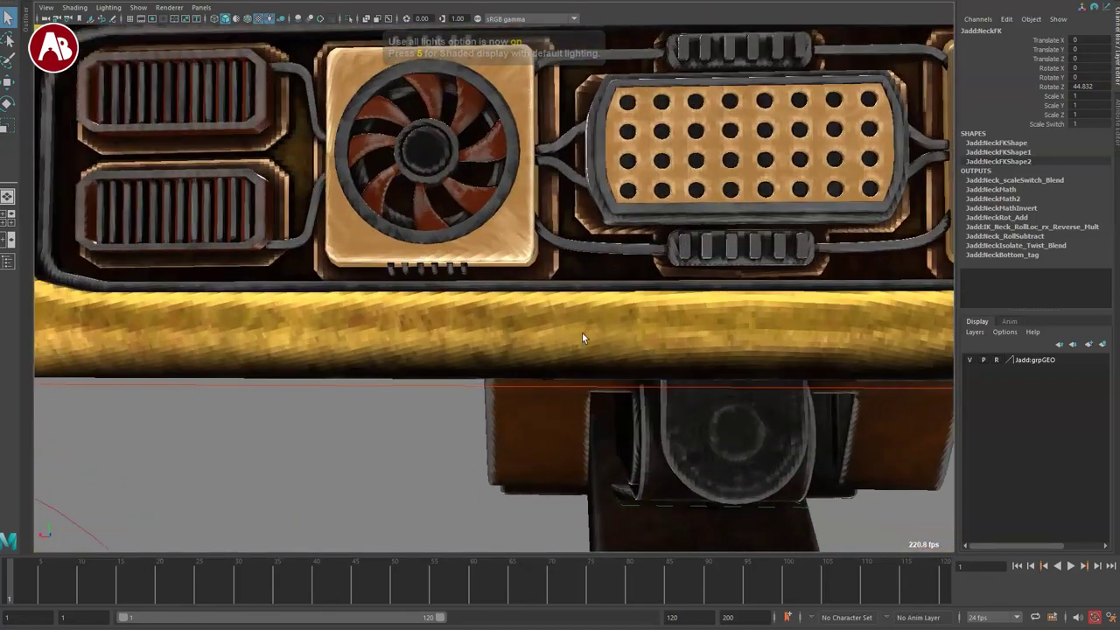
pyautogui.keyDown('alt'); pyautogui.moveTo(582, 331); pyautogui.dragTo(549, 341); pyautogui.keyUp('alt')
pyautogui.click(678, 273)
pyautogui.keyDown('alt'); pyautogui.moveTo(602, 269); pyautogui.dragTo(619, 302); pyautogui.keyUp('alt')
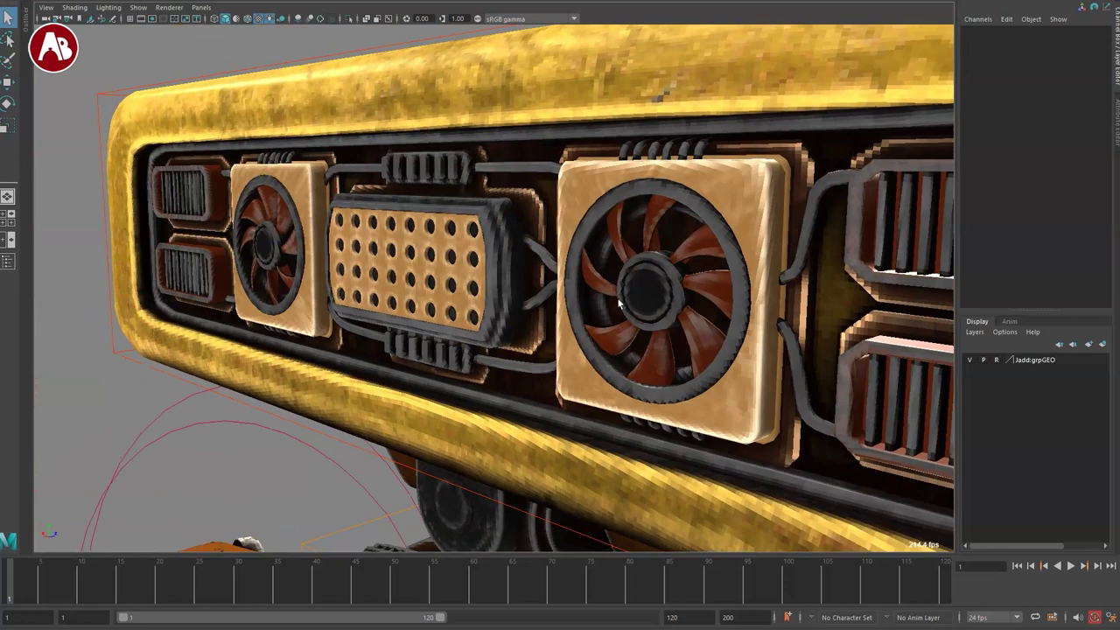
pyautogui.keyDown('alt'); pyautogui.moveTo(688, 315); pyautogui.dragTo(547, 313, button='right'); pyautogui.keyUp('alt')
pyautogui.moveTo(548, 313)
pyautogui.keyDown('alt'); pyautogui.mouseDown()
pyautogui.moveTo(547, 200)
pyautogui.moveTo(544, 322)
pyautogui.mouseUp(); pyautogui.keyUp('alt')
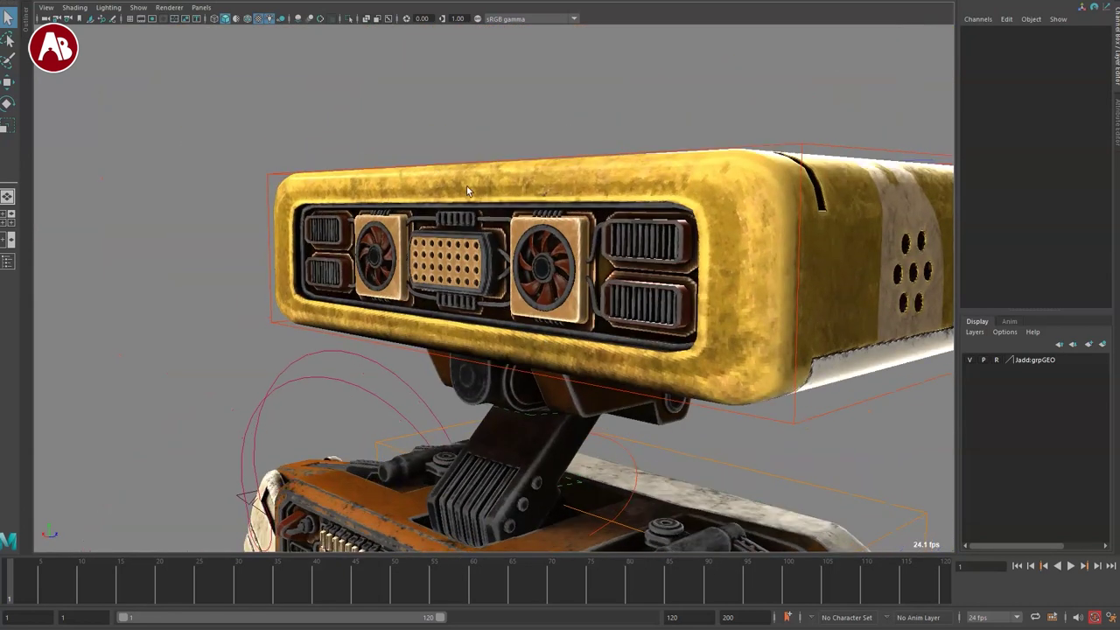
# Step: Select Jadd:NeckTop around the head and try its Sub Controls and Isolate Rotation channels
pyautogui.moveTo(268, 182); pyautogui.dragTo(270, 183)
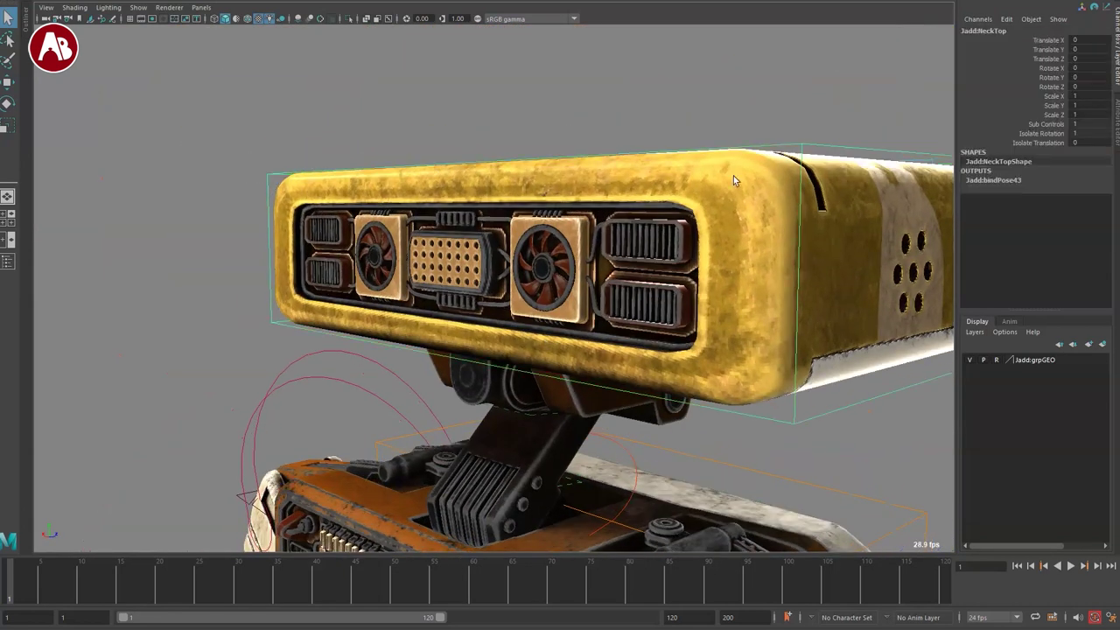
pyautogui.click(1013, 125)
pyautogui.click(1013, 134)
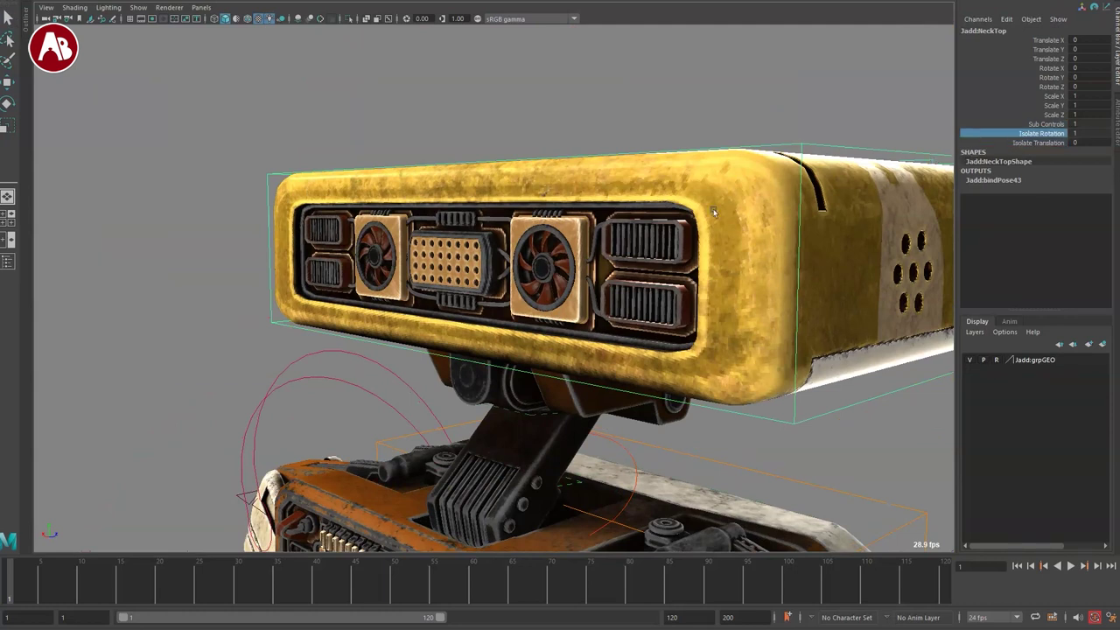
pyautogui.moveTo(558, 200)
pyautogui.mouseDown(button='middle')
pyautogui.moveTo(493, 198)
pyautogui.moveTo(560, 205)
pyautogui.mouseUp(button='middle')
# Step: Clear the head selection and select the mouth control Jadd:Enzo_rig_MASTER_Mouth on the face
pyautogui.press('q')
pyautogui.click(765, 389)
pyautogui.keyDown('alt'); pyautogui.moveTo(766, 390); pyautogui.dragTo(504, 296); pyautogui.keyUp('alt')
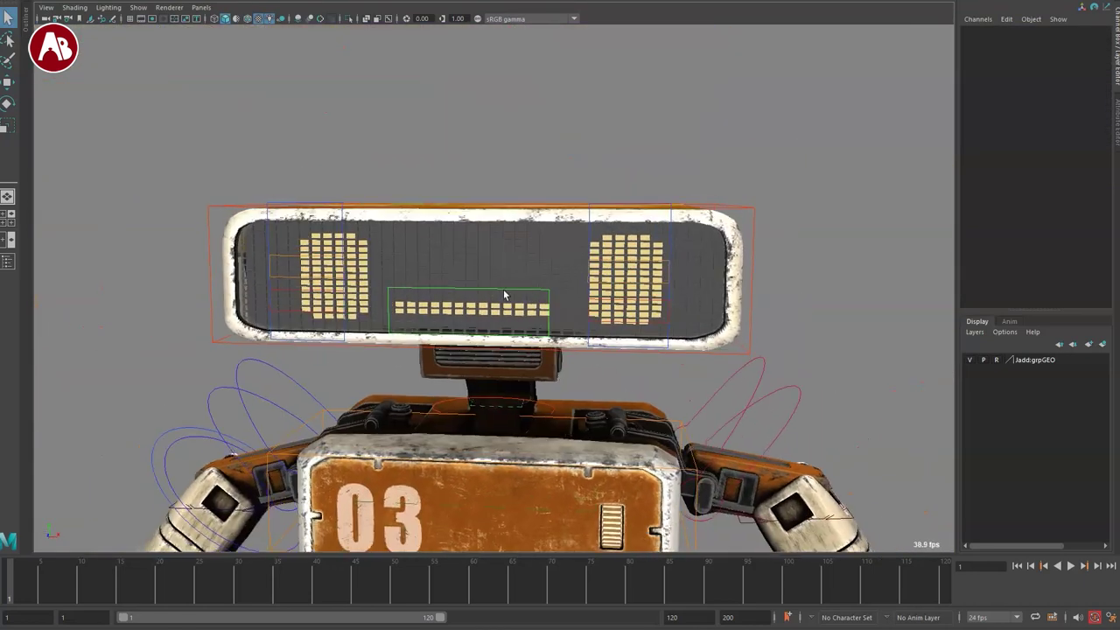
pyautogui.click(498, 293)
# Step: Try moving the mouth freehand, up to about 3.03 on Translate Y, and undo the move
pyautogui.moveTo(469, 257); pyautogui.dragTo(468, 216)
pyautogui.keyDown('alt'); pyautogui.moveTo(533, 293); pyautogui.dragTo(718, 344, button='right'); pyautogui.keyUp('alt')
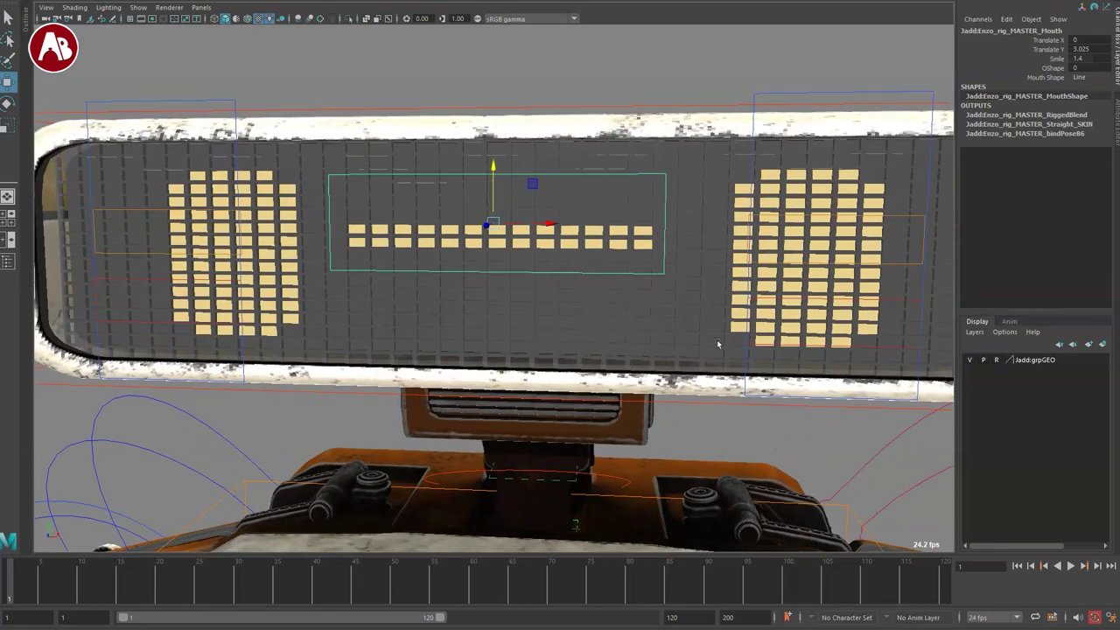
pyautogui.moveTo(496, 171)
pyautogui.mouseDown()
pyautogui.moveTo(495, 295)
pyautogui.moveTo(496, 125)
pyautogui.moveTo(499, 188)
pyautogui.mouseUp()
pyautogui.hotkey('ctrl', 'z')
pyautogui.scroll(-5, 523, 248)
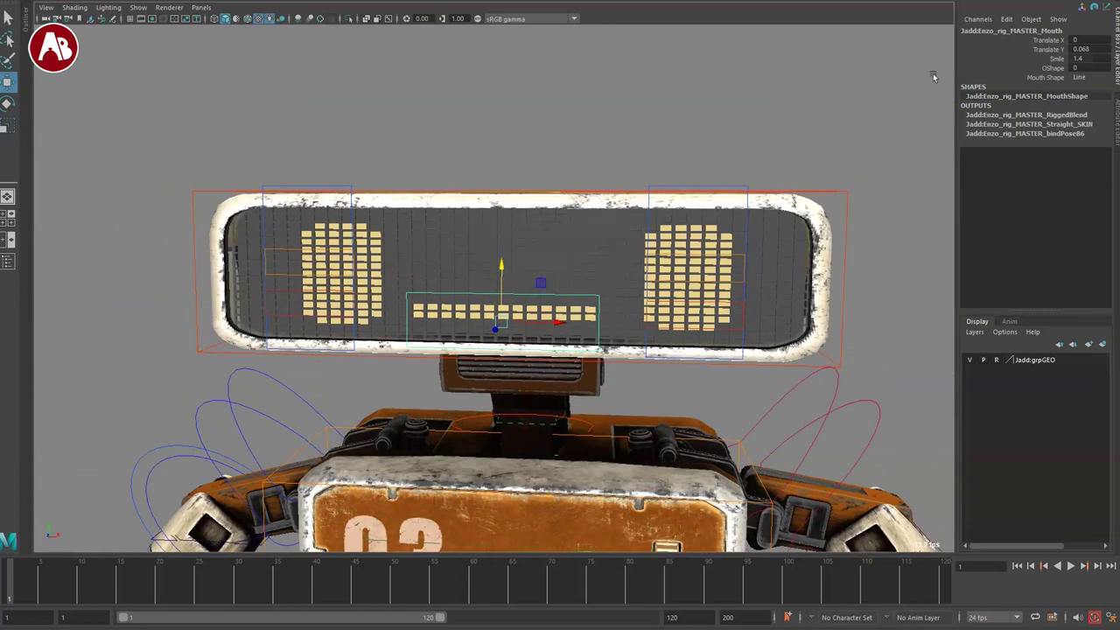
# Step: Try the mouth's Translate X channel and scrub its Translate Y to about 1.56
pyautogui.moveTo(775, 123)
pyautogui.mouseDown(button='middle')
pyautogui.moveTo(751, 119)
pyautogui.moveTo(795, 119)
pyautogui.mouseUp(button='middle')
pyautogui.hotkey('ctrl', 'z')
pyautogui.click(1011, 51)
pyautogui.hotkey('ctrl', 'z')
pyautogui.moveTo(980, 98); pyautogui.dragTo(812, 77, button='middle')
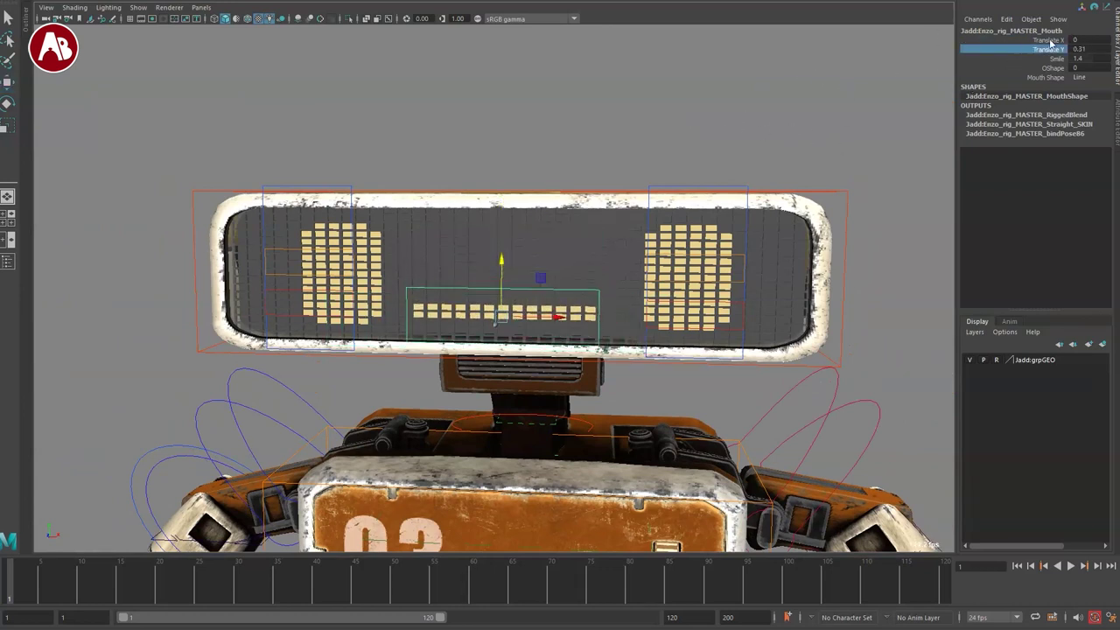
pyautogui.moveTo(684, 62); pyautogui.dragTo(791, 126, button='middle')
pyautogui.click(1030, 51)
pyautogui.moveTo(928, 68); pyautogui.dragTo(801, 30, button='middle')
# Step: Lower the mouth's Smile to -10, and reset it to 0
pyautogui.click(1050, 58)
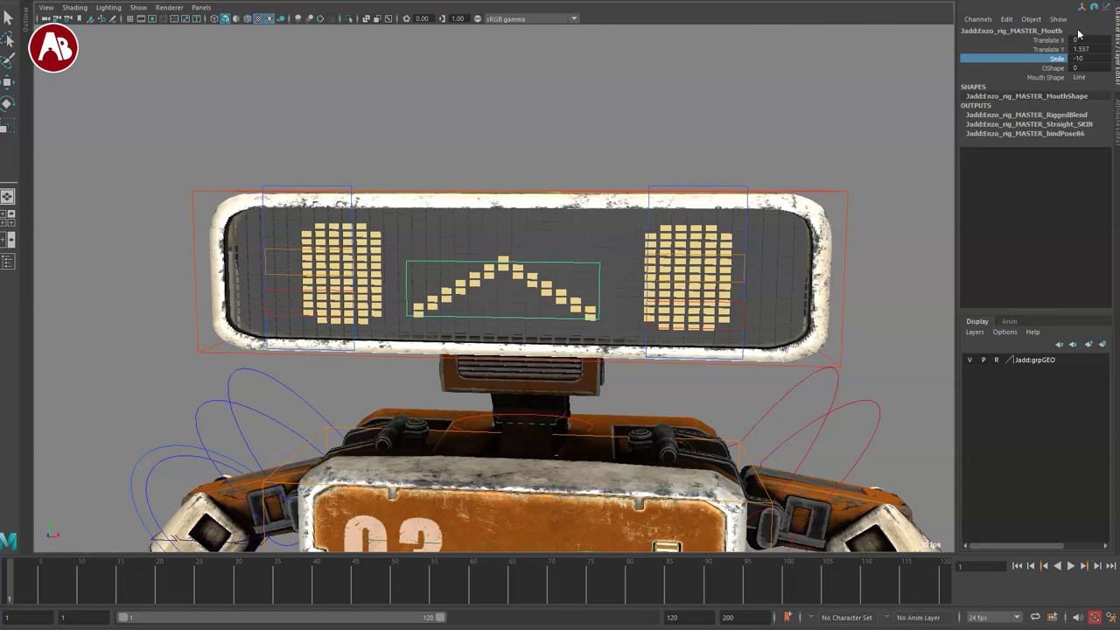
pyautogui.click(1085, 58)
pyautogui.write('0')
pyautogui.press('Return')
# Step: Set Mouth Shape to Circle, try the OShape channel, and undo the recent mouth changes
pyautogui.click(1040, 69)
pyautogui.click(1058, 79)
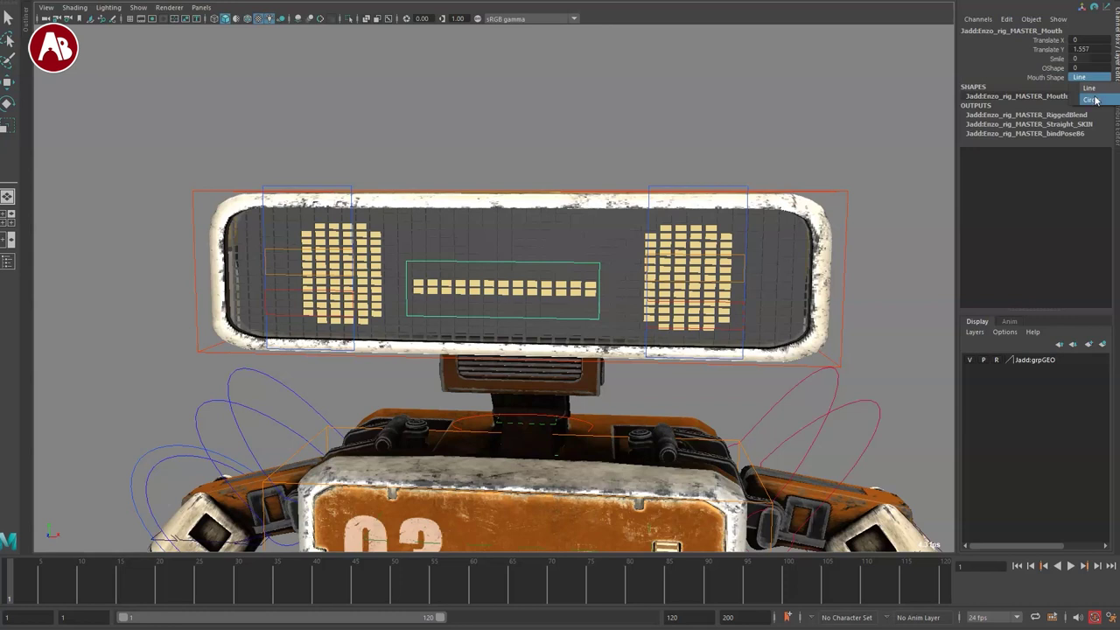
pyautogui.click(1093, 99)
pyautogui.moveTo(807, 41); pyautogui.dragTo(825, 81, button='middle')
pyautogui.hotkey('ctrl', 'z')
pyautogui.hotkey('ctrl', 'z')
pyautogui.hotkey('ctrl', 'z')
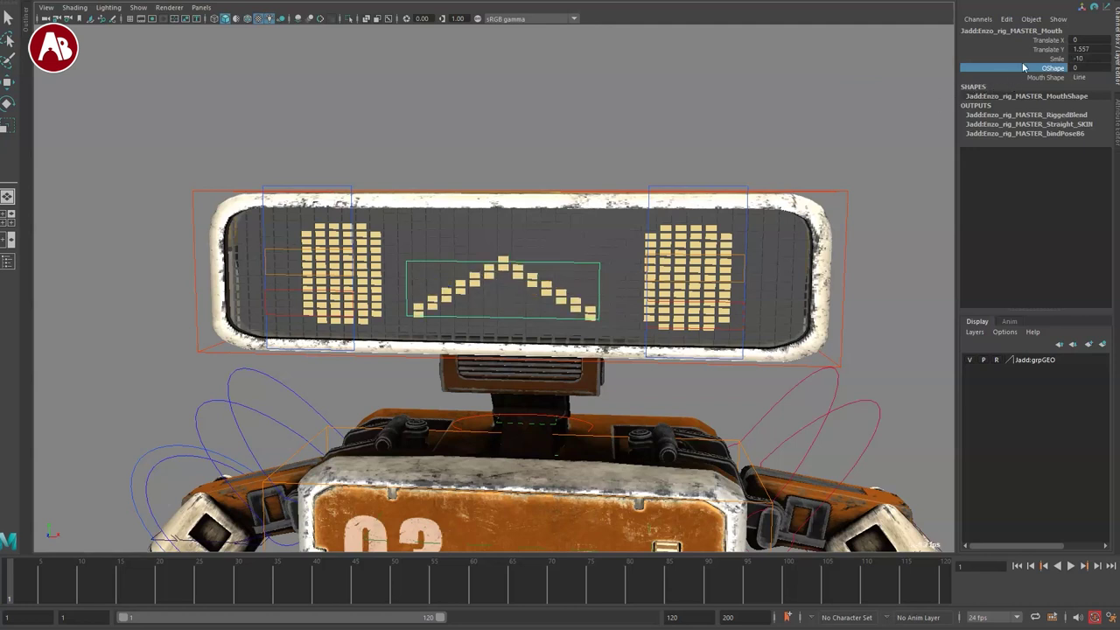
# Step: Set the mouth's Translate Y to 0
pyautogui.write('0')
pyautogui.press('Return')
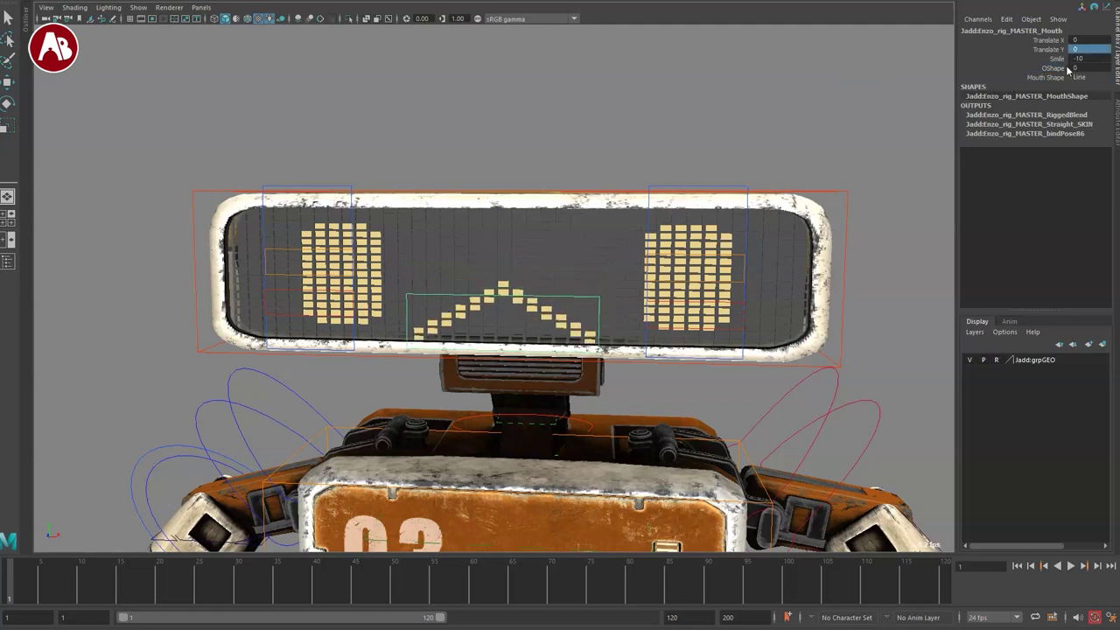
# Step: Reset the mouth's Smile to 0, and step back through the latest mouth operations with undo
pyautogui.click(1077, 59)
pyautogui.write('0')
pyautogui.press('Return')
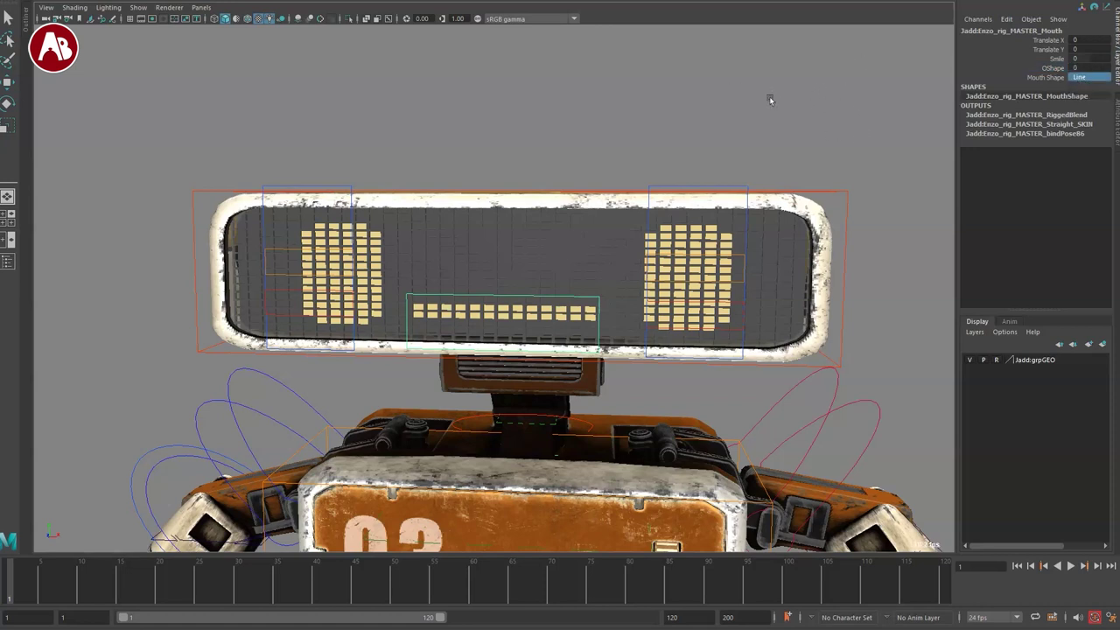
pyautogui.hotkey('ctrl', 'z')
pyautogui.hotkey('ctrl', 'z')
pyautogui.hotkey('ctrl', 'z')
pyautogui.press('q')
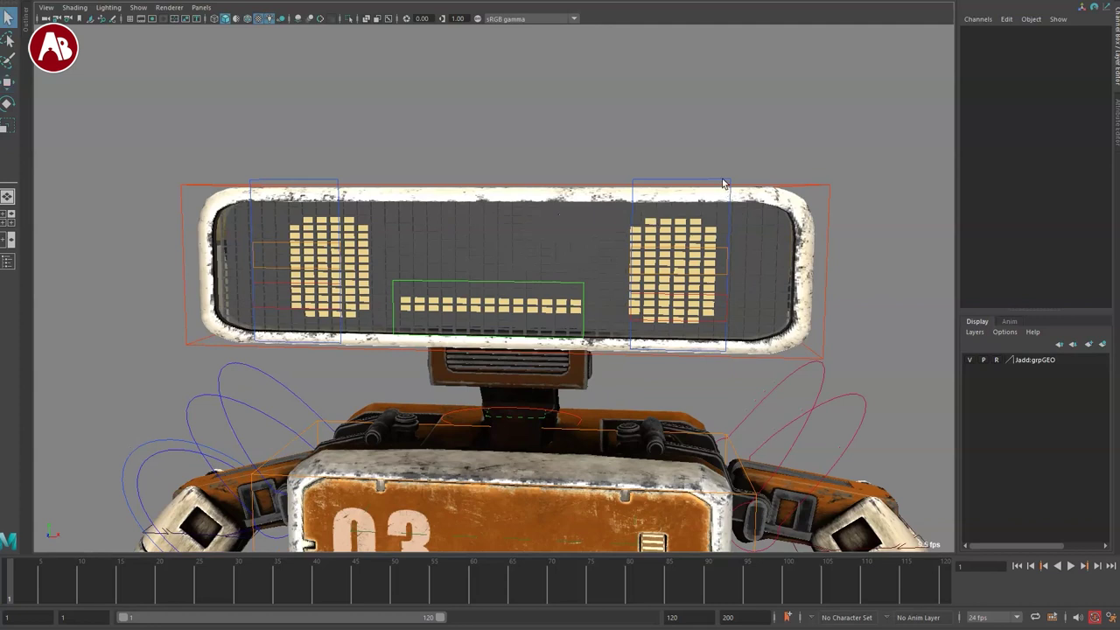
# Step: Raise the whole left eye control to a Translate Y of about 0.745, then try a further move and undo it
pyautogui.click(723, 184)
pyautogui.press('w')
pyautogui.keyDown('alt'); pyautogui.moveTo(723, 184); pyautogui.dragTo(646, 324); pyautogui.keyUp('alt')
pyautogui.moveTo(609, 199); pyautogui.dragTo(608, 179)
pyautogui.moveTo(607, 241); pyautogui.dragTo(560, 210)
pyautogui.hotkey('ctrl', 'z')
pyautogui.press('q')
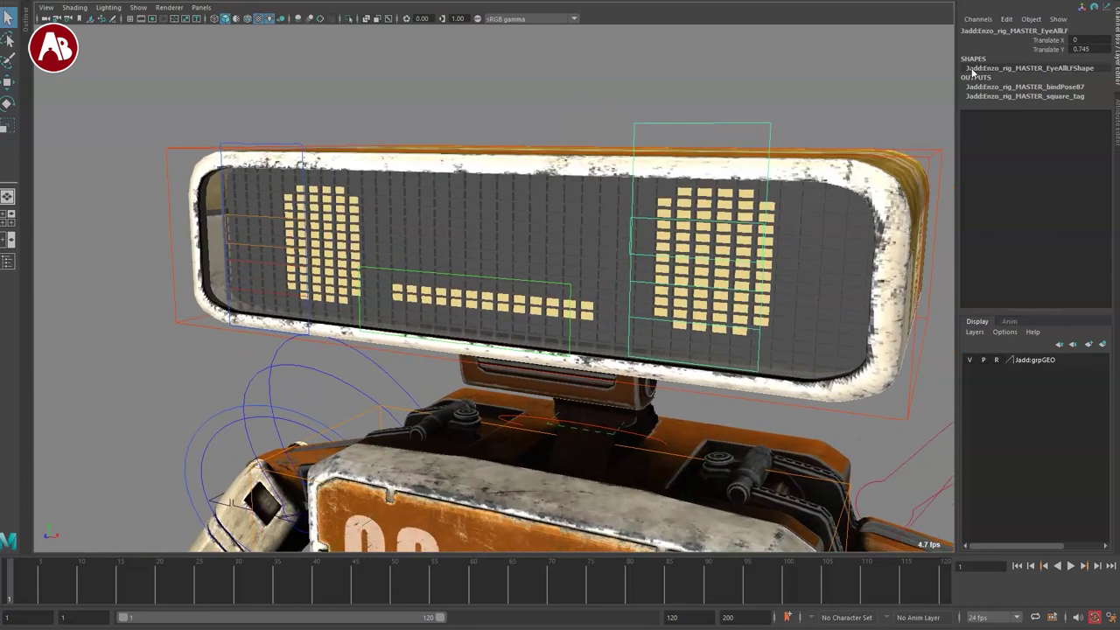
# Step: Try resetting the left eye control's translation channels to 0
pyautogui.moveTo(1081, 40); pyautogui.dragTo(1081, 50)
pyautogui.write('0')
pyautogui.press('Return')
# Step: Raise the left eye's lower lid to Translate Y about 5.88 and lower its upper lid to about -7.26
pyautogui.keyDown('alt'); pyautogui.moveTo(683, 200); pyautogui.dragTo(511, 117); pyautogui.keyUp('alt')
pyautogui.click(510, 117)
pyautogui.click(561, 227)
pyautogui.keyDown('alt'); pyautogui.moveTo(563, 246); pyautogui.dragTo(582, 271); pyautogui.keyUp('alt')
pyautogui.moveTo(614, 177); pyautogui.dragTo(613, 102)
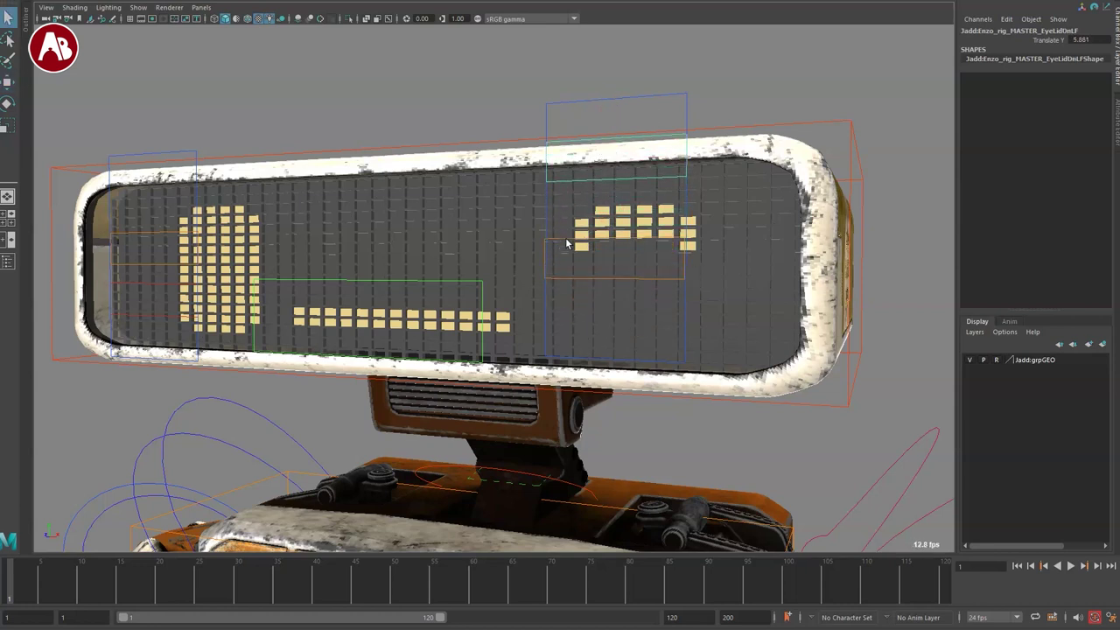
pyautogui.moveTo(612, 202); pyautogui.dragTo(536, 402)
pyautogui.keyDown('alt'); pyautogui.moveTo(637, 225); pyautogui.dragTo(623, 122); pyautogui.keyUp('alt')
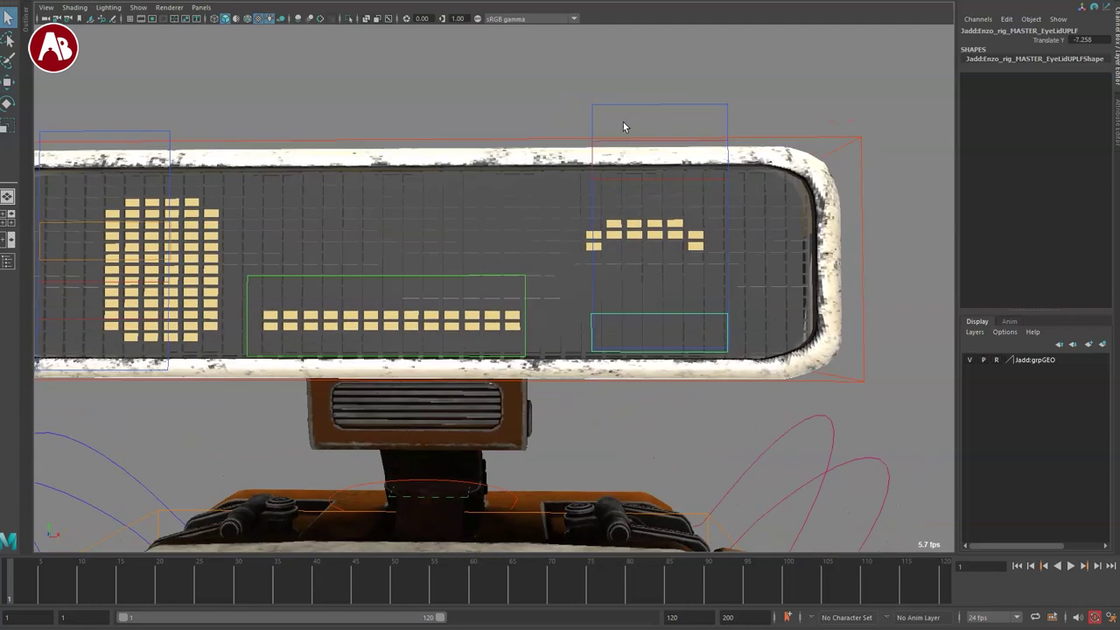
# Step: Move the whole left eye control down the face screen with its lids nearly closed
pyautogui.click(633, 139)
pyautogui.moveTo(656, 159); pyautogui.dragTo(662, 256)
pyautogui.press('q')
pyautogui.keyDown('alt'); pyautogui.moveTo(644, 301); pyautogui.dragTo(545, 173, button='right'); pyautogui.keyUp('alt')
pyautogui.keyDown('alt'); pyautogui.moveTo(545, 173); pyautogui.dragTo(621, 186, button='middle'); pyautogui.keyUp('alt')
pyautogui.click(320, 426)
pyautogui.keyDown('alt'); pyautogui.moveTo(319, 426); pyautogui.dragTo(638, 368); pyautogui.keyUp('alt')
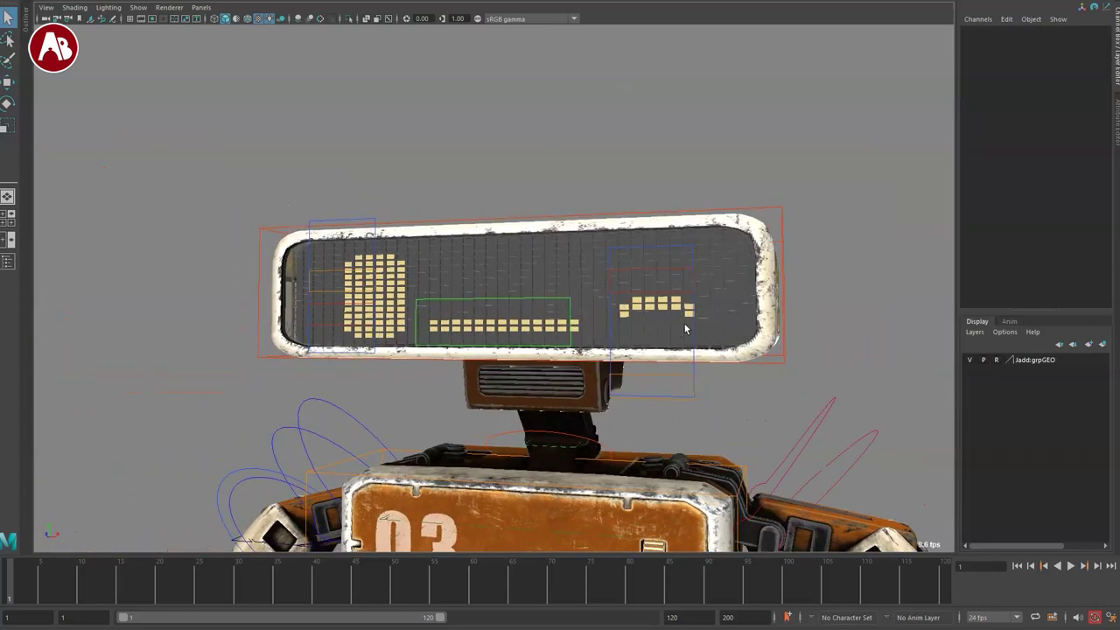
# Step: Undo the downward move of the whole left eye control
pyautogui.click(693, 339)
pyautogui.press('r')
pyautogui.hotkey('ctrl', 'z')
pyautogui.hotkey('ctrl', 'z')
pyautogui.hotkey('ctrl', 'z')
pyautogui.hotkey('ctrl', 'z')
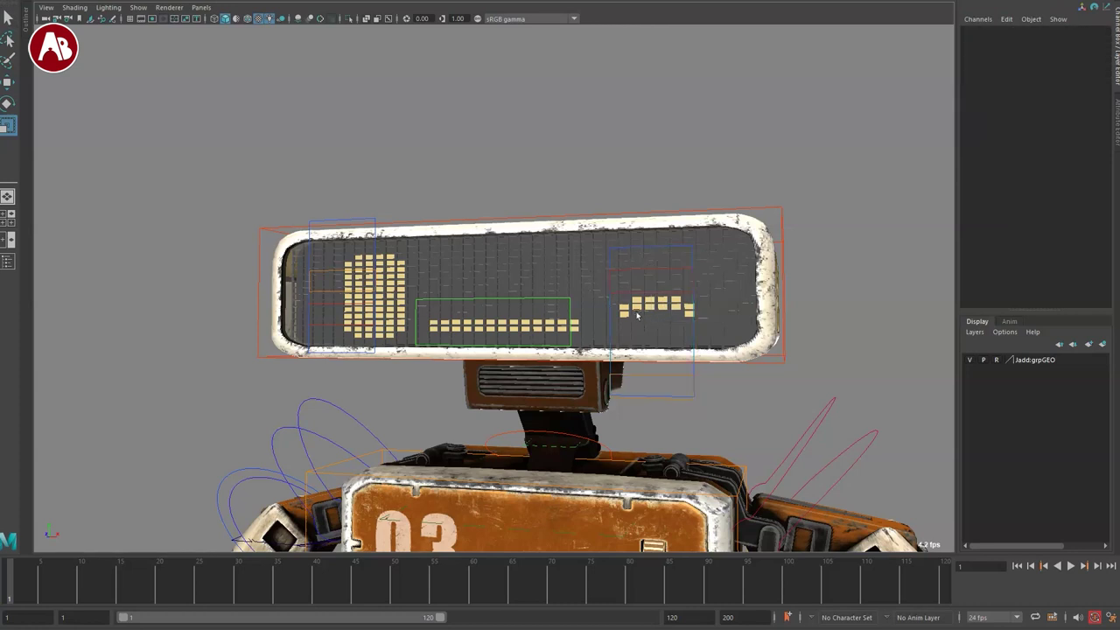
# Step: Test the whole left eye control's Translate X and Translate Y channels
pyautogui.click(620, 196)
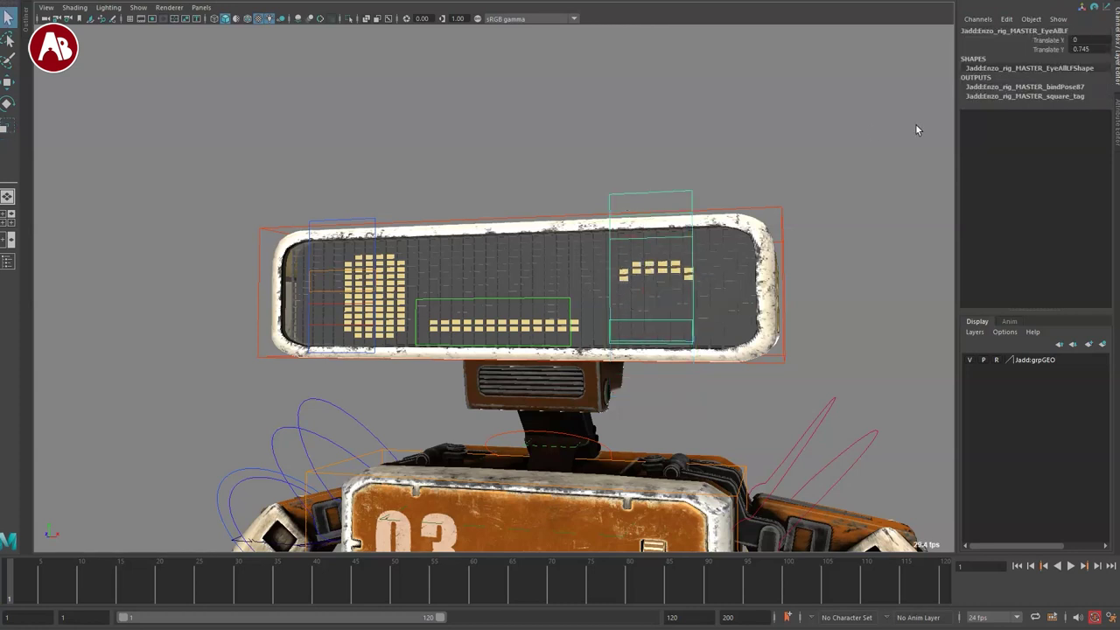
pyautogui.click(1030, 41)
pyautogui.moveTo(871, 90)
pyautogui.mouseDown(button='middle')
pyautogui.moveTo(835, 93)
pyautogui.moveTo(886, 114)
pyautogui.moveTo(872, 111)
pyautogui.mouseUp(button='middle')
pyautogui.click(1016, 51)
pyautogui.moveTo(932, 88); pyautogui.dragTo(735, 132, button='middle')
pyautogui.press('q')
# Step: Adjust the left eye's lower lid to a Translate Y of about 3.58
pyautogui.click(635, 201)
pyautogui.click(628, 240)
pyautogui.click(1041, 40)
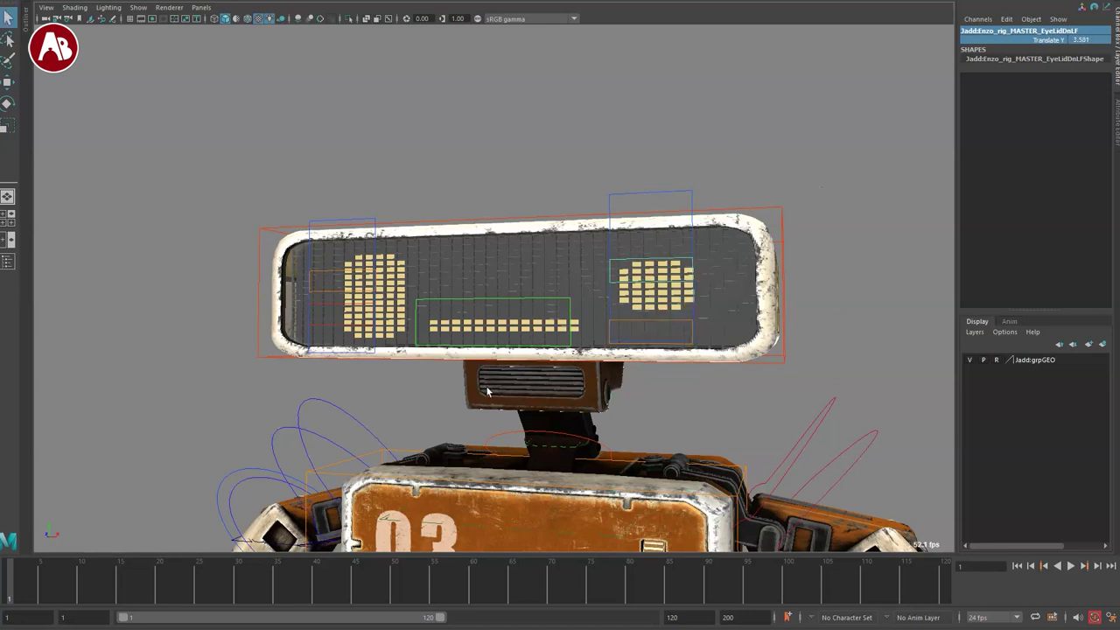
pyautogui.keyDown('alt'); pyautogui.moveTo(487, 391); pyautogui.dragTo(540, 358, button='middle'); pyautogui.keyUp('alt')
pyautogui.moveTo(414, 363)
pyautogui.keyDown('alt'); pyautogui.mouseDown()
pyautogui.moveTo(432, 367)
pyautogui.moveTo(420, 372)
pyautogui.mouseUp(); pyautogui.keyUp('alt')
pyautogui.keyDown('alt'); pyautogui.moveTo(613, 339); pyautogui.dragTo(589, 344, button='middle'); pyautogui.keyUp('alt')
pyautogui.keyDown('alt'); pyautogui.moveTo(590, 343); pyautogui.dragTo(554, 418, button='right'); pyautogui.keyUp('alt')
pyautogui.keyDown('alt'); pyautogui.moveTo(554, 418); pyautogui.dragTo(565, 367, button='middle'); pyautogui.keyUp('alt')
pyautogui.keyDown('alt'); pyautogui.moveTo(534, 310); pyautogui.dragTo(574, 306); pyautogui.keyUp('alt')
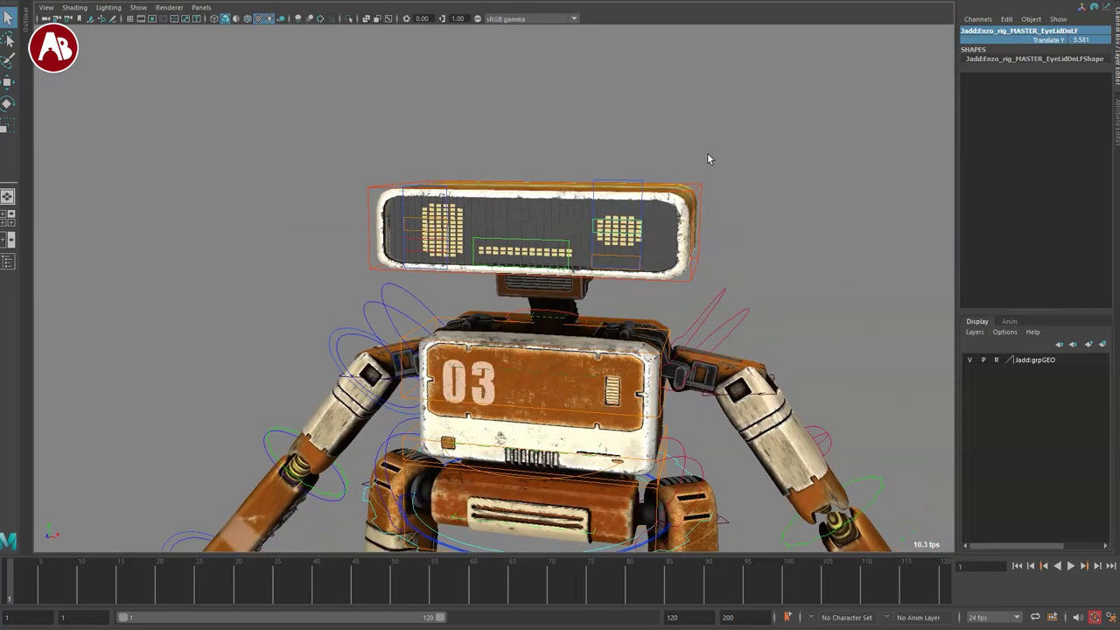
# Step: Select the head control and rotate it to test how the eyes follow the head
pyautogui.moveTo(704, 182); pyautogui.dragTo(708, 188)
pyautogui.press('e')
pyautogui.moveTo(556, 275); pyautogui.dragTo(584, 255)
pyautogui.moveTo(565, 267); pyautogui.dragTo(533, 265)
pyautogui.press('q')
# Step: Select the left and right whole-eye controls together for moving
pyautogui.keyDown('alt'); pyautogui.moveTo(536, 170); pyautogui.dragTo(588, 140, button='right'); pyautogui.keyUp('alt')
pyautogui.click(589, 139)
pyautogui.press('w')
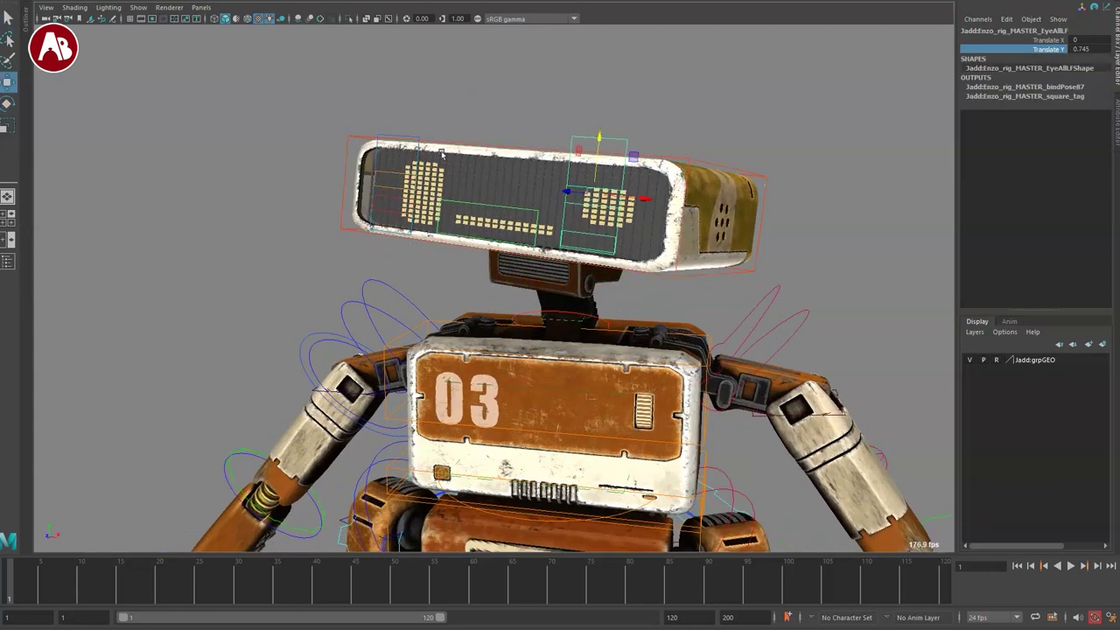
pyautogui.keyDown('shift'); pyautogui.click(398, 136); pyautogui.keyUp('shift')
pyautogui.scroll(-2, 422, 272)
pyautogui.keyDown('alt'); pyautogui.moveTo(423, 272); pyautogui.dragTo(533, 253, button='middle'); pyautogui.keyUp('alt')
pyautogui.keyDown('alt'); pyautogui.moveTo(533, 253); pyautogui.dragTo(640, 239); pyautogui.keyUp('alt')
# Step: Undo the recent head rotation and the left eye and eyelid adjustments
pyautogui.hotkey('ctrl', 'z')
pyautogui.scroll(-2, 368, 247)
pyautogui.keyDown('alt'); pyautogui.moveTo(459, 333); pyautogui.dragTo(334, 346); pyautogui.keyUp('alt')
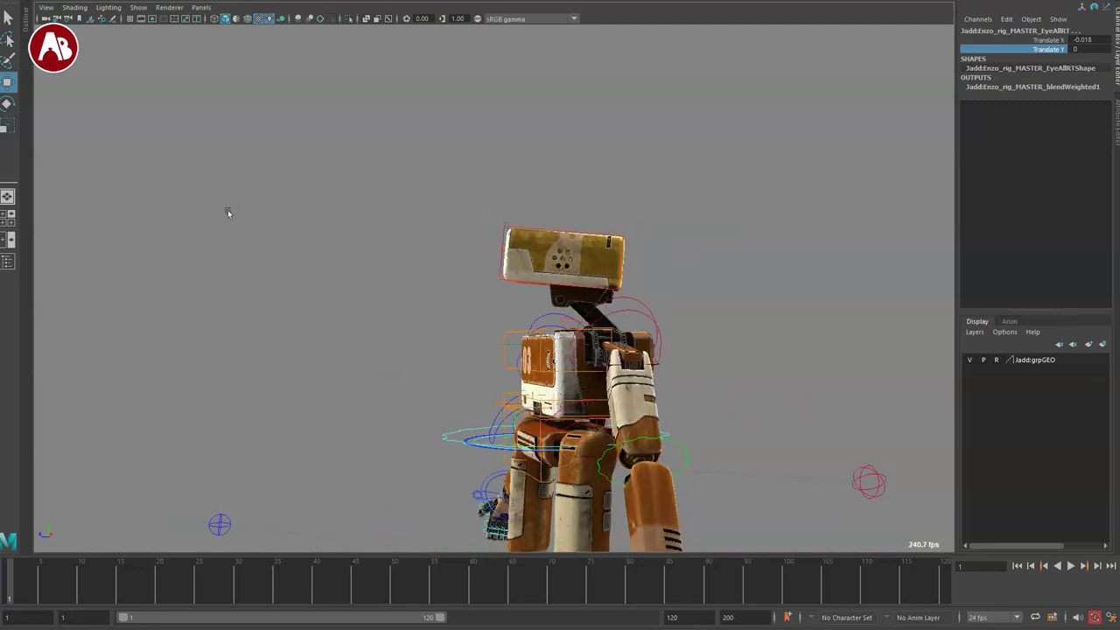
pyautogui.hotkey('ctrl', 'z')
pyautogui.hotkey('ctrl', 'z')
pyautogui.keyDown('alt'); pyautogui.moveTo(246, 319); pyautogui.dragTo(365, 339); pyautogui.keyUp('alt')
pyautogui.hotkey('ctrl', 'z')
pyautogui.hotkey('ctrl', 'z')
pyautogui.hotkey('ctrl', 'z')
pyautogui.hotkey('ctrl', 'z')
pyautogui.hotkey('ctrl', 'z')
pyautogui.hotkey('ctrl', 'z')
pyautogui.hotkey('ctrl', 'z')
pyautogui.hotkey('ctrl', 'z')
pyautogui.hotkey('ctrl', 'z')
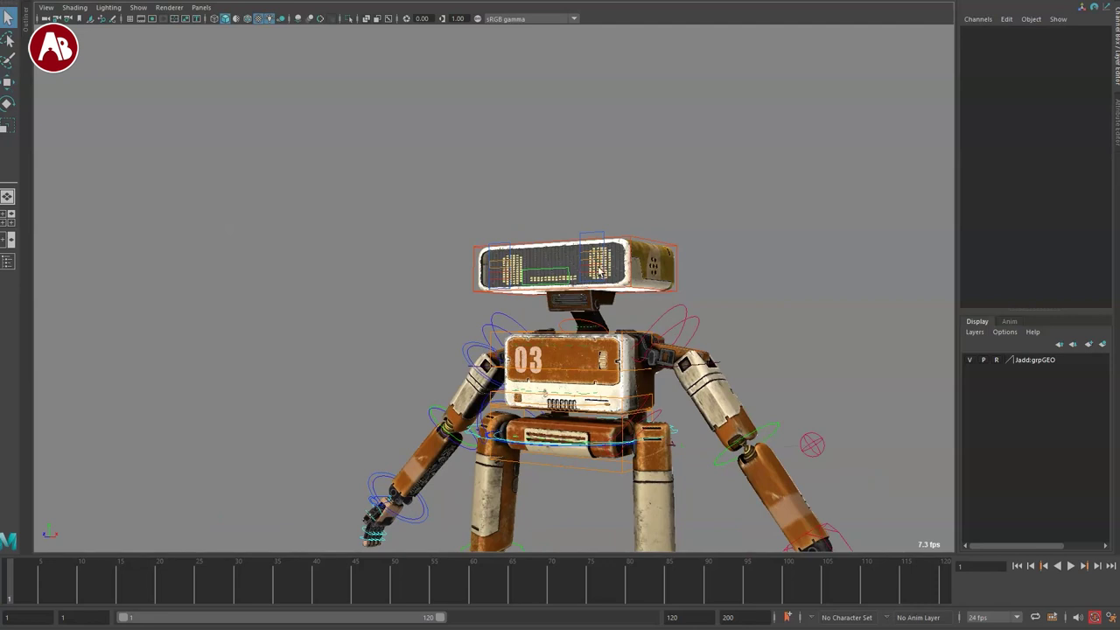
# Step: Try moving both whole-eye controls together, and undo the move
pyautogui.keyDown('alt'); pyautogui.moveTo(374, 350); pyautogui.dragTo(466, 327); pyautogui.keyUp('alt')
pyautogui.keyDown('alt'); pyautogui.moveTo(425, 314); pyautogui.dragTo(486, 380, button='right'); pyautogui.keyUp('alt')
pyautogui.keyDown('alt'); pyautogui.moveTo(487, 380); pyautogui.dragTo(368, 429, button='middle'); pyautogui.keyUp('alt')
pyautogui.keyDown('alt'); pyautogui.moveTo(368, 430); pyautogui.dragTo(421, 380); pyautogui.keyUp('alt')
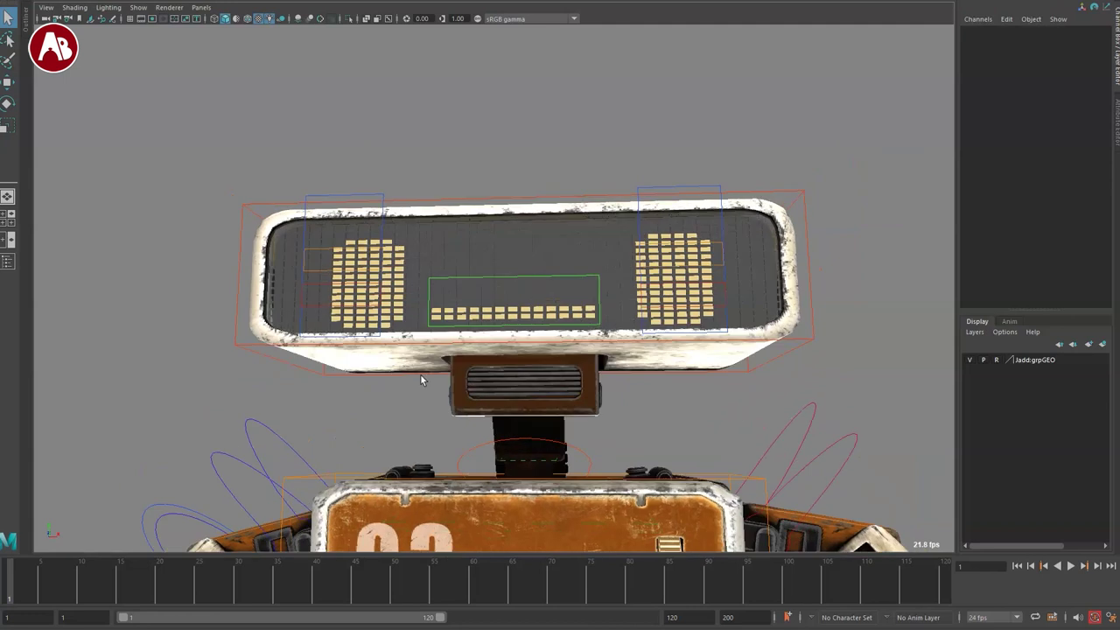
pyautogui.click(372, 198)
pyautogui.keyDown('shift'); pyautogui.click(682, 189); pyautogui.keyUp('shift')
pyautogui.scroll(-5, 490, 288)
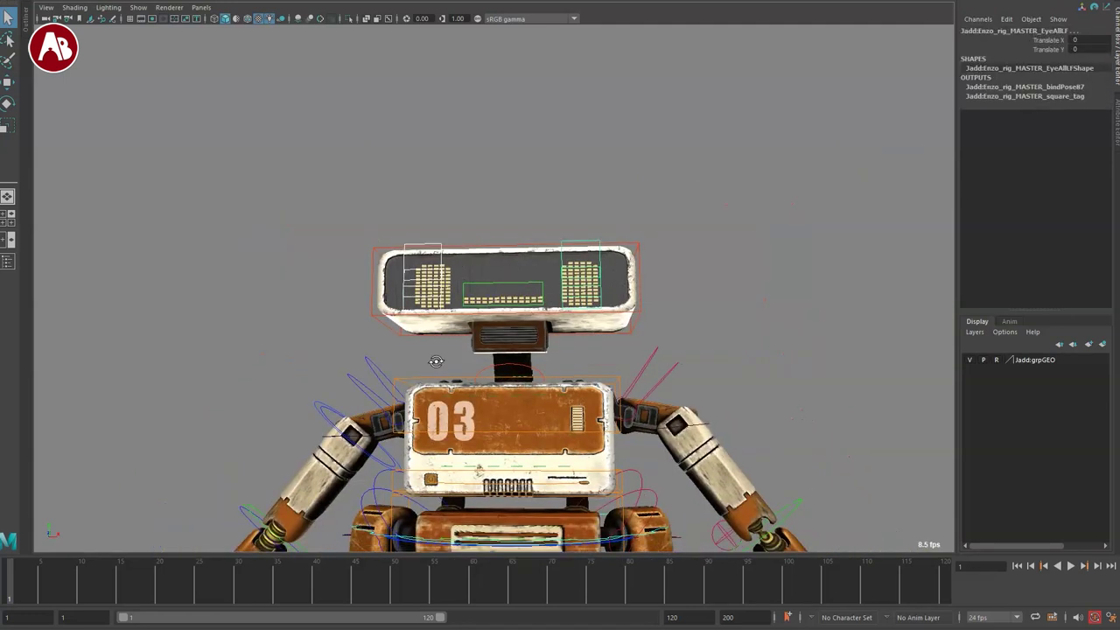
pyautogui.press('w')
pyautogui.moveTo(423, 275); pyautogui.dragTo(430, 280)
pyautogui.hotkey('ctrl', 'z')
# Step: Create a locator and move it up in front of the robot's face
pyautogui.scroll(-3, 427, 307)
pyautogui.keyDown('alt'); pyautogui.moveTo(525, 345); pyautogui.dragTo(426, 386); pyautogui.keyUp('alt')
pyautogui.keyDown('alt'); pyautogui.moveTo(426, 387); pyautogui.dragTo(503, 367, button='middle'); pyautogui.keyUp('alt')
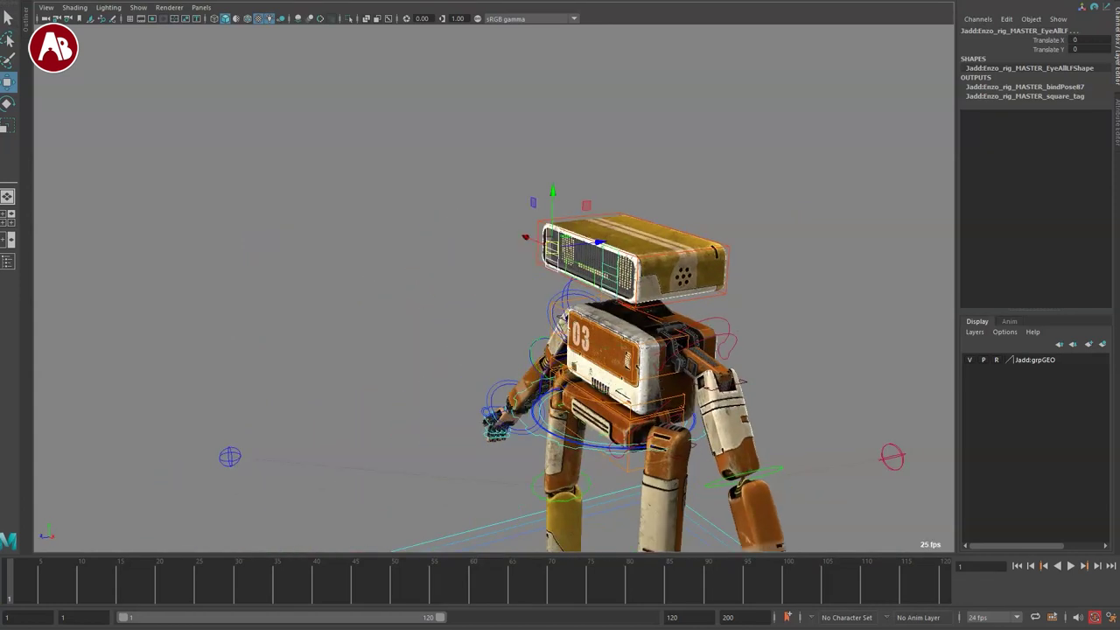
pyautogui.click(74, 0)
pyautogui.click(68, 103)
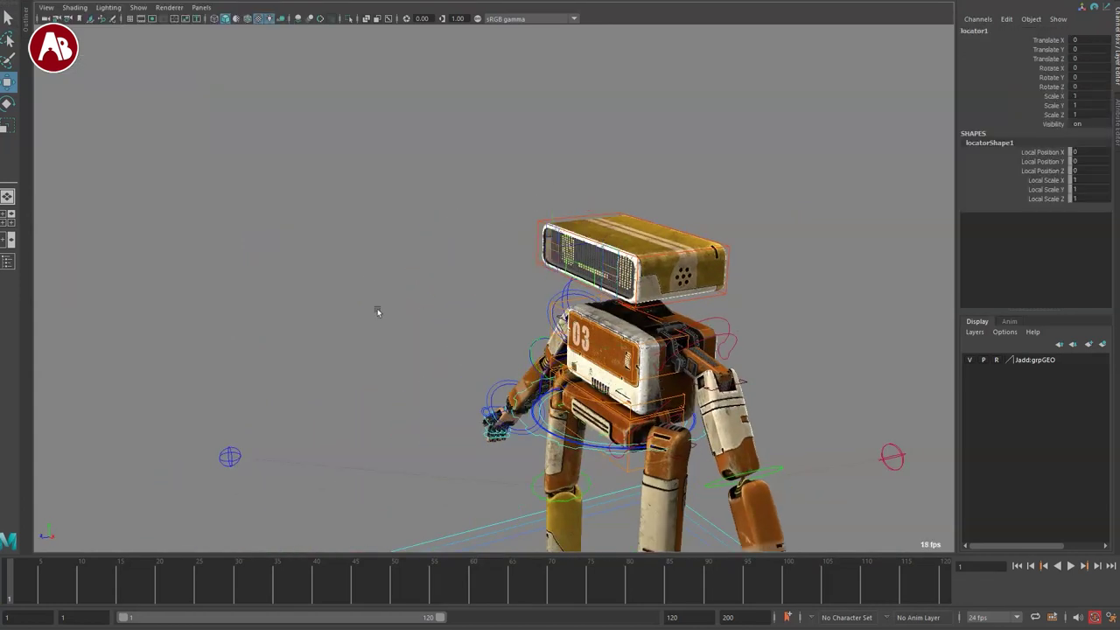
pyautogui.keyDown('alt'); pyautogui.moveTo(378, 309); pyautogui.dragTo(283, 255); pyautogui.keyUp('alt')
pyautogui.scroll(-6, 282, 254)
pyautogui.moveTo(541, 458); pyautogui.dragTo(529, 311)
pyautogui.scroll(8, 444, 303)
pyautogui.scroll(3, 529, 310)
# Step: Turn on locator display in the viewport and select the locator together with the whole left eye control
pyautogui.keyDown('shift'); pyautogui.click(525, 250); pyautogui.keyUp('shift')
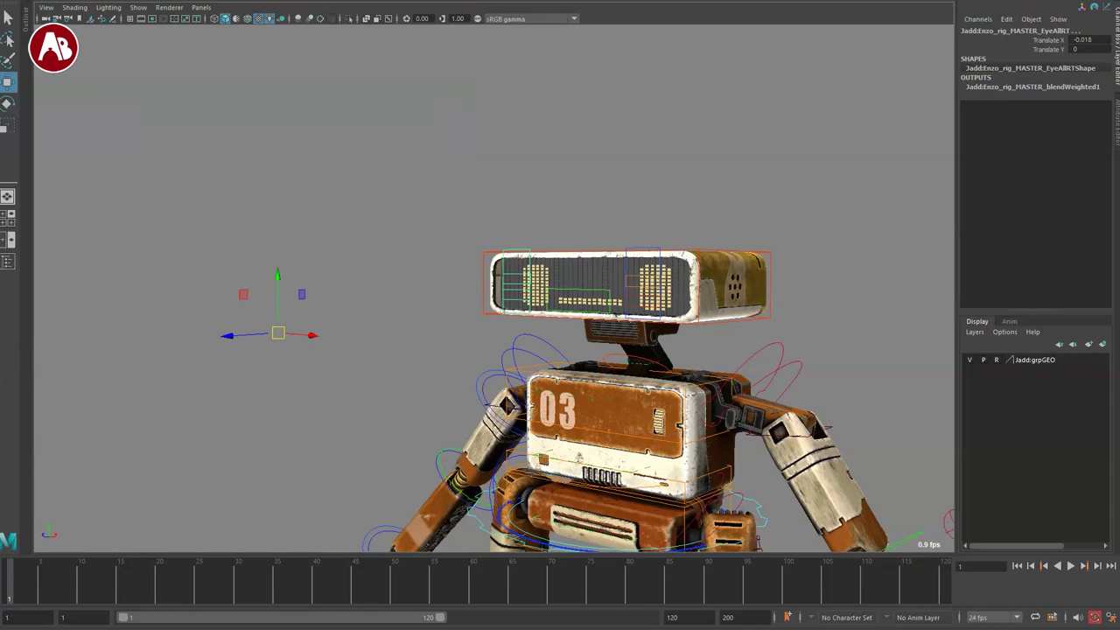
pyautogui.click(378, 389)
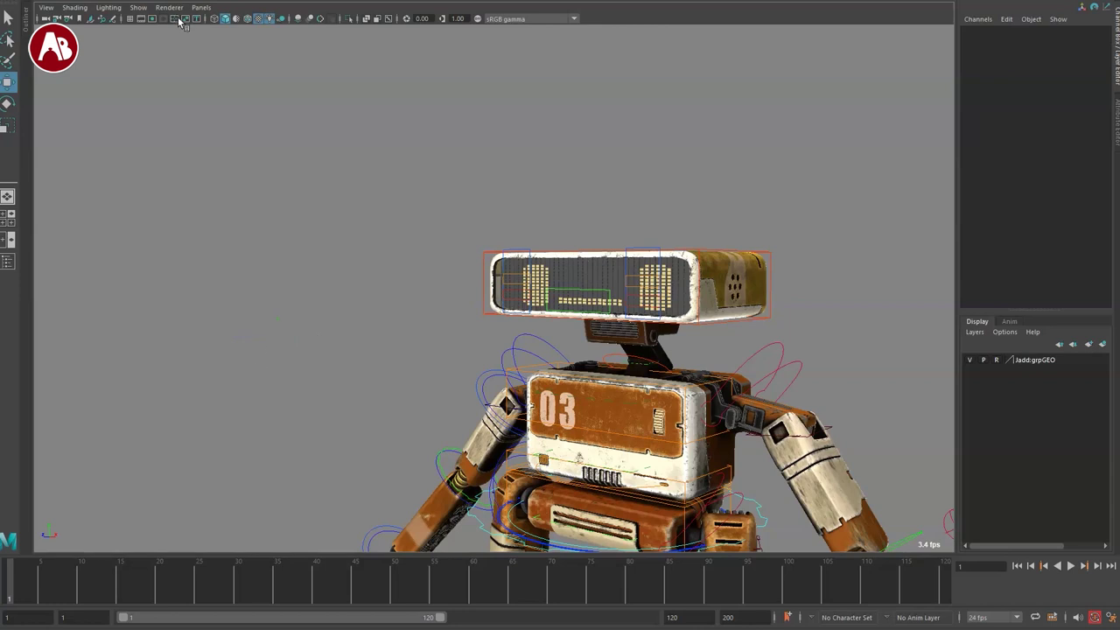
pyautogui.click(138, 8)
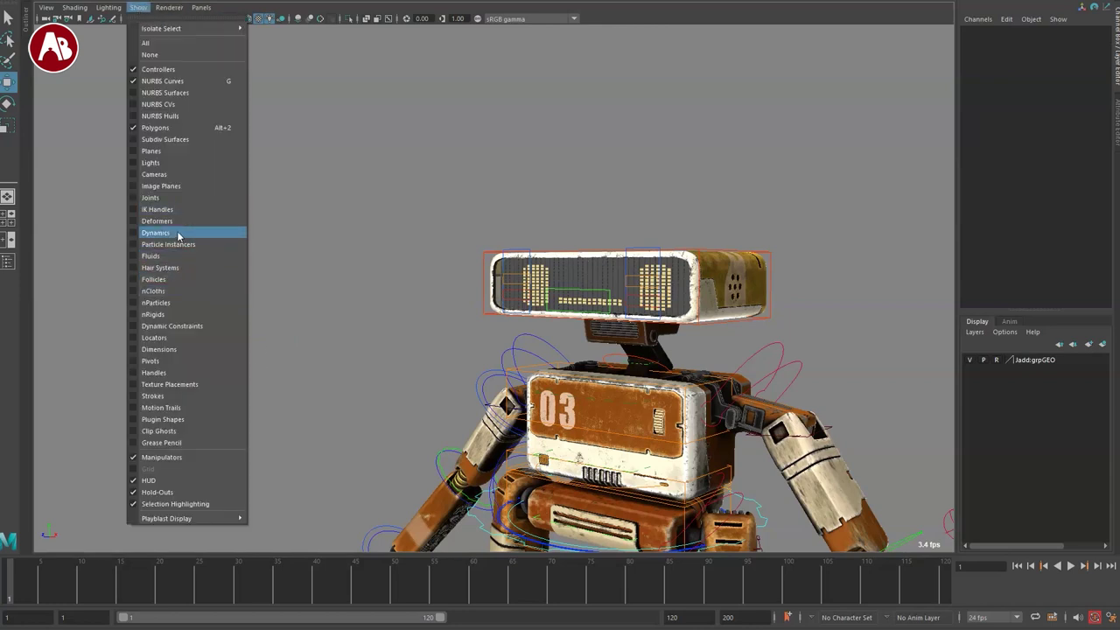
pyautogui.click(618, 287)
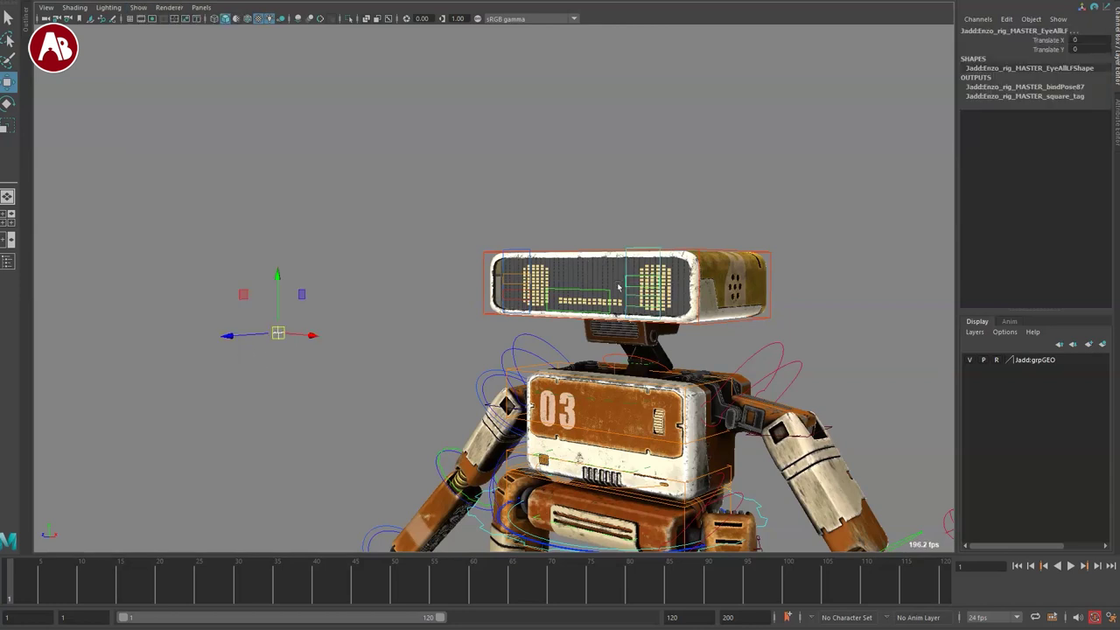
# Step: Parent-constrain the whole left eye control to the locator, and move the locator to test the constraint
pyautogui.click(276, 376)
pyautogui.click(277, 335)
pyautogui.moveTo(278, 334); pyautogui.dragTo(277, 304)
pyautogui.keyDown('alt'); pyautogui.moveTo(356, 396); pyautogui.dragTo(424, 406); pyautogui.keyUp('alt')
pyautogui.moveTo(415, 360)
pyautogui.mouseDown()
pyautogui.moveTo(450, 366)
pyautogui.moveTo(418, 382)
pyautogui.moveTo(423, 364)
pyautogui.mouseUp()
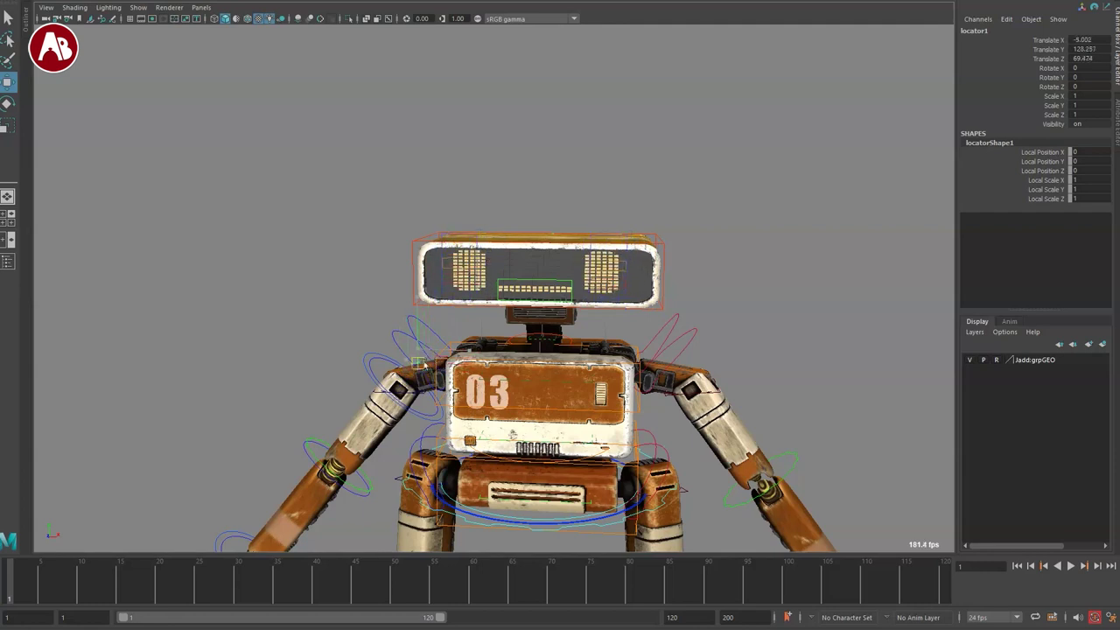
# Step: Undo the locator moves, the eye's parent constraint and the locator's creation, back to the earlier hand control selection
pyautogui.hotkey('ctrl', 'z')
pyautogui.hotkey('ctrl', 'z')
pyautogui.hotkey('ctrl', 'z')
pyautogui.hotkey('ctrl', 'z')
pyautogui.hotkey('ctrl', 'z')
pyautogui.hotkey('ctrl', 'z')
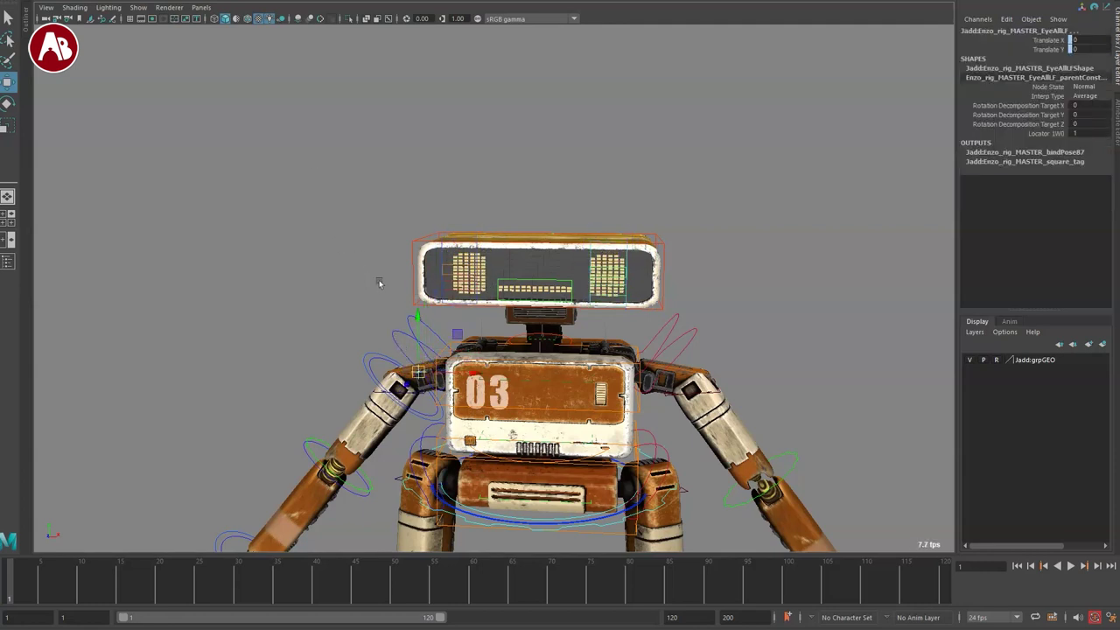
pyautogui.hotkey('ctrl', 'z')
pyautogui.hotkey('ctrl', 'z')
pyautogui.hotkey('ctrl', 'z')
pyautogui.hotkey('ctrl', 'z')
pyautogui.hotkey('ctrl', 'z')
pyautogui.hotkey('ctrl', 'z')
pyautogui.hotkey('ctrl', 'z')
pyautogui.hotkey('ctrl', 'z')
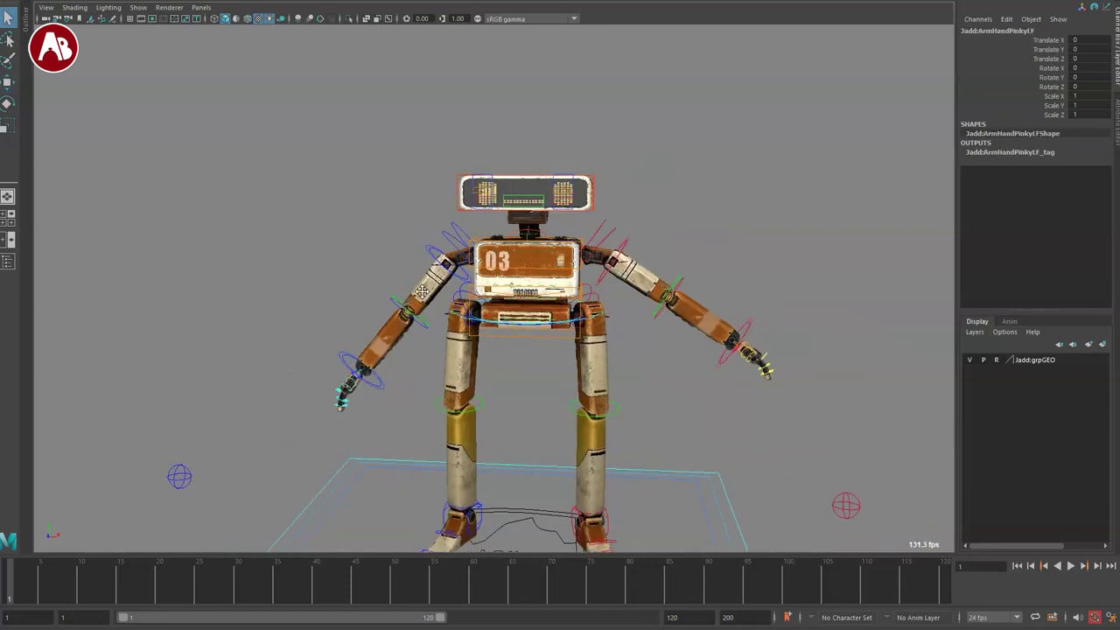
# Step: Bend the right arm's elbow FK control to about -52.9 in Rotate Y and 60.2 in Rotate Z
pyautogui.keyDown('alt'); pyautogui.moveTo(422, 291); pyautogui.dragTo(622, 346); pyautogui.keyUp('alt')
pyautogui.keyDown('alt'); pyautogui.moveTo(587, 379); pyautogui.dragTo(516, 368); pyautogui.keyUp('alt')
pyautogui.keyDown('alt'); pyautogui.moveTo(516, 368); pyautogui.dragTo(417, 440, button='right'); pyautogui.keyUp('alt')
pyautogui.keyDown('alt'); pyautogui.moveTo(418, 440); pyautogui.dragTo(467, 358); pyautogui.keyUp('alt')
pyautogui.keyDown('alt'); pyautogui.moveTo(467, 358); pyautogui.dragTo(529, 368, button='middle'); pyautogui.keyUp('alt')
pyautogui.keyDown('alt'); pyautogui.moveTo(528, 368); pyautogui.dragTo(512, 311, button='right'); pyautogui.keyUp('alt')
pyautogui.keyDown('alt'); pyautogui.moveTo(512, 311); pyautogui.dragTo(341, 472); pyautogui.keyUp('alt')
pyautogui.keyDown('alt'); pyautogui.moveTo(384, 426); pyautogui.dragTo(403, 394); pyautogui.keyUp('alt')
pyautogui.keyDown('alt'); pyautogui.moveTo(403, 394); pyautogui.dragTo(537, 412, button='right'); pyautogui.keyUp('alt')
pyautogui.keyDown('alt'); pyautogui.moveTo(537, 412); pyautogui.dragTo(538, 422); pyautogui.keyUp('alt')
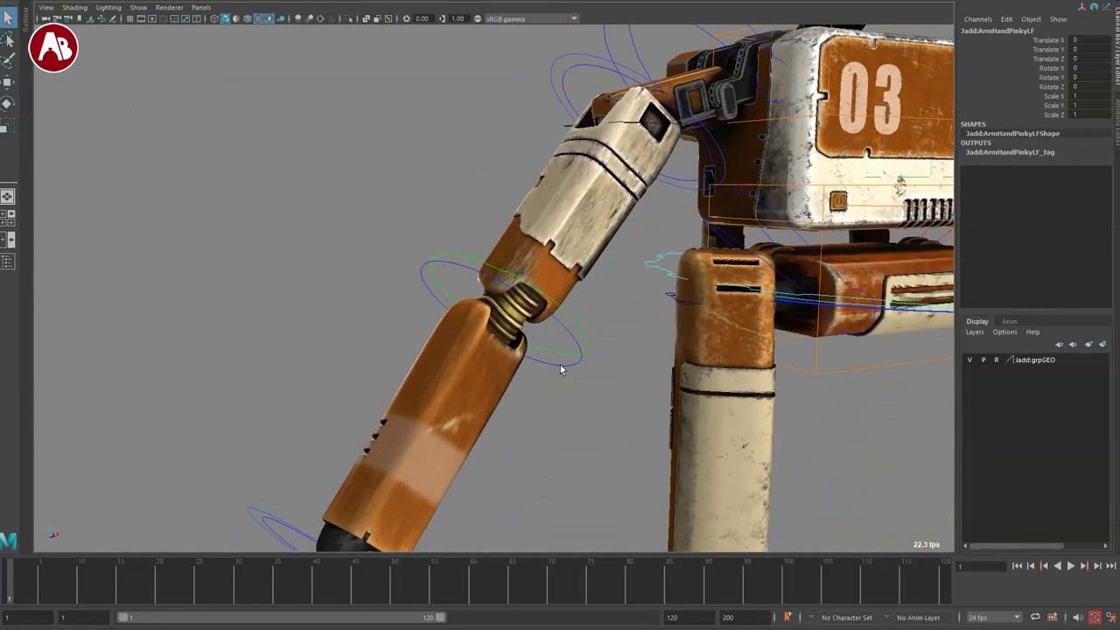
pyautogui.moveTo(512, 342); pyautogui.dragTo(551, 322, button='middle')
pyautogui.keyDown('alt'); pyautogui.moveTo(544, 327); pyautogui.dragTo(430, 294); pyautogui.keyUp('alt')
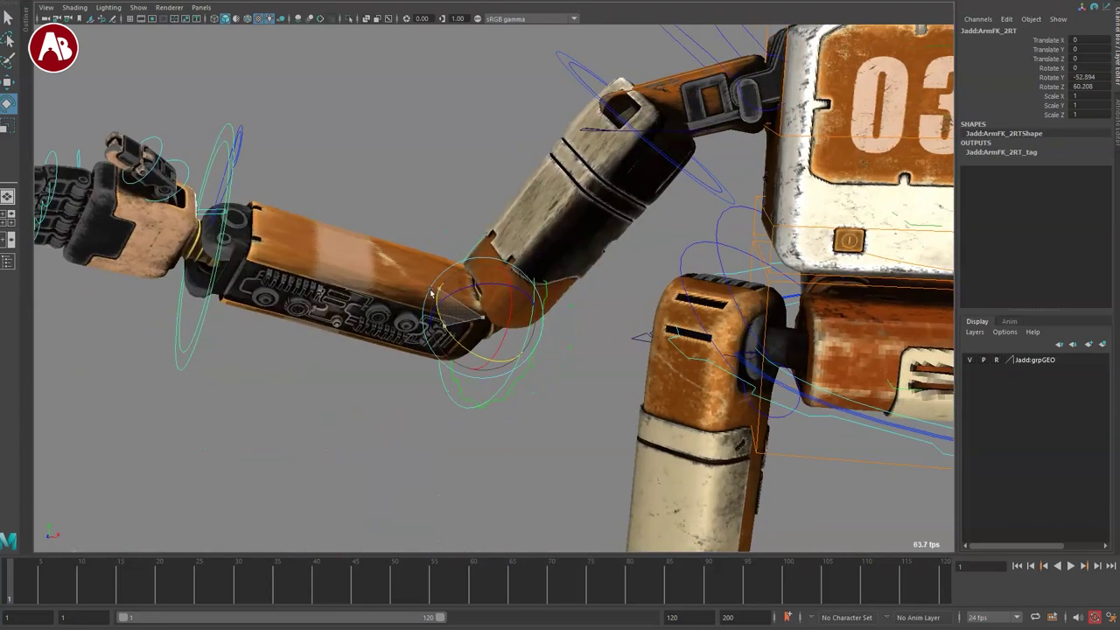
# Step: Rotate the right arm's elbow FK control to a Rotate Y of about -6.4
pyautogui.keyDown('alt'); pyautogui.moveTo(528, 285); pyautogui.dragTo(567, 301); pyautogui.keyUp('alt')
pyautogui.moveTo(395, 392); pyautogui.dragTo(512, 306)
pyautogui.keyDown('alt'); pyautogui.moveTo(577, 252); pyautogui.dragTo(543, 232); pyautogui.keyUp('alt')
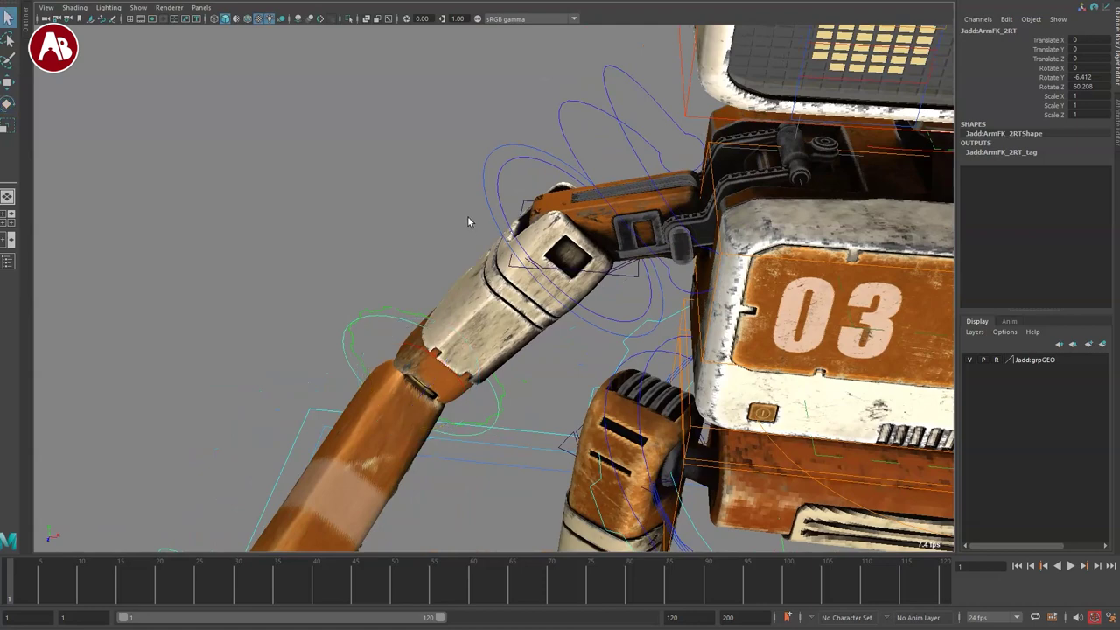
# Step: Try slight adjustments on the right shoulder's controls, undoing the first one
pyautogui.keyDown('alt'); pyautogui.moveTo(488, 184); pyautogui.dragTo(501, 283); pyautogui.keyUp('alt')
pyautogui.moveTo(551, 200)
pyautogui.mouseDown()
pyautogui.moveTo(526, 170)
pyautogui.moveTo(560, 210)
pyautogui.moveTo(552, 199)
pyautogui.mouseUp()
pyautogui.hotkey('ctrl', 'z')
pyautogui.keyDown('alt'); pyautogui.moveTo(560, 288); pyautogui.dragTo(578, 302); pyautogui.keyUp('alt')
pyautogui.keyDown('alt'); pyautogui.moveTo(579, 303); pyautogui.dragTo(276, 171, button='right'); pyautogui.keyUp('alt')
pyautogui.keyDown('alt'); pyautogui.moveTo(277, 171); pyautogui.dragTo(264, 208, button='middle'); pyautogui.keyUp('alt')
pyautogui.moveTo(509, 239)
pyautogui.mouseDown()
pyautogui.moveTo(543, 240)
pyautogui.moveTo(497, 257)
pyautogui.moveTo(521, 237)
pyautogui.mouseUp()
pyautogui.press('q')
pyautogui.keyDown('alt'); pyautogui.moveTo(557, 327); pyautogui.dragTo(487, 332, button='right'); pyautogui.keyUp('alt')
pyautogui.keyDown('alt'); pyautogui.moveTo(487, 332); pyautogui.dragTo(423, 274, button='middle'); pyautogui.keyUp('alt')
pyautogui.keyDown('alt'); pyautogui.moveTo(442, 381); pyautogui.dragTo(481, 387); pyautogui.keyUp('alt')
pyautogui.keyDown('alt'); pyautogui.moveTo(466, 429); pyautogui.dragTo(525, 426); pyautogui.keyUp('alt')
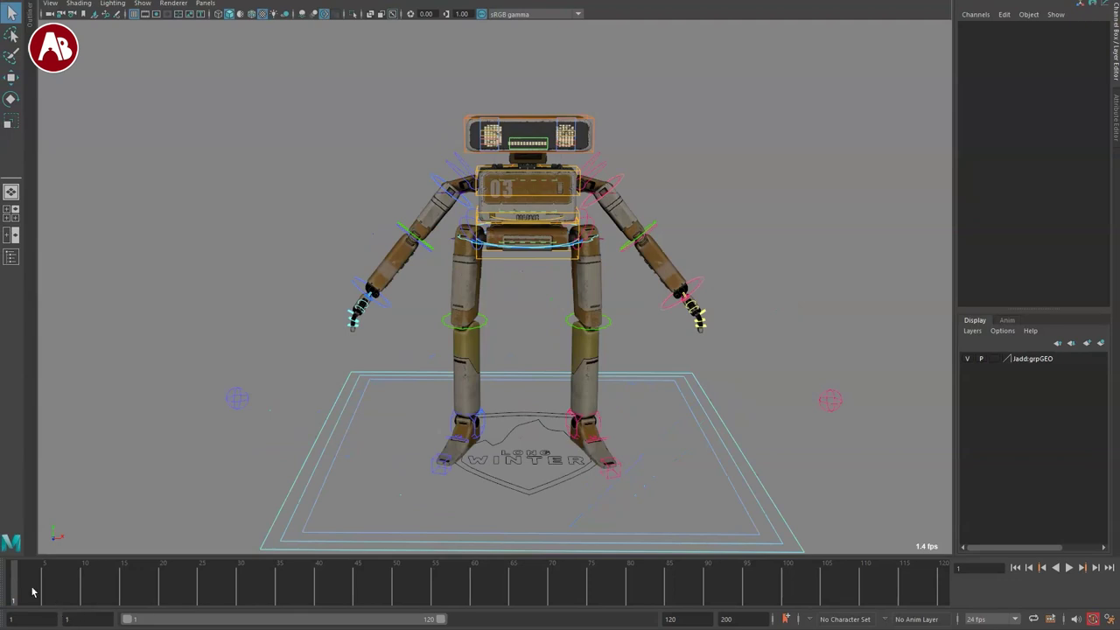
# Step: Play the timeline while viewing the robot and its controls from different angles, and stop playback
pyautogui.hotkey('alt', 'v')
pyautogui.keyDown('alt'); pyautogui.moveTo(430, 410); pyautogui.dragTo(329, 411); pyautogui.keyUp('alt')
pyautogui.hotkey('alt', 'v')
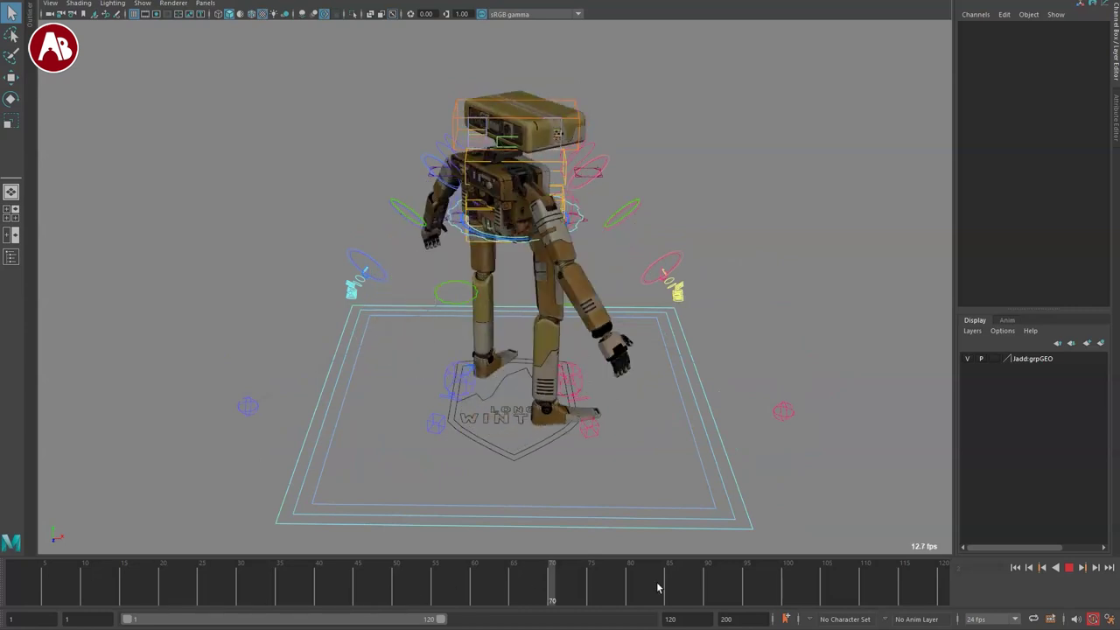
pyautogui.press('Escape')
pyautogui.keyDown('alt'); pyautogui.moveTo(305, 395); pyautogui.dragTo(365, 505); pyautogui.keyUp('alt')
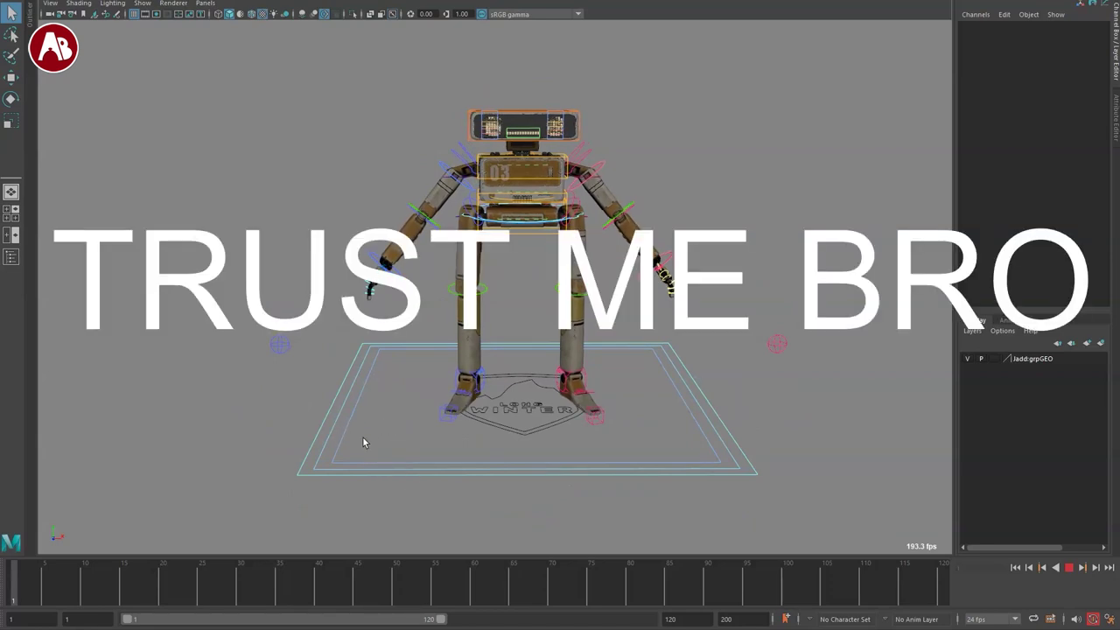
# Step: Go to frame 3, try moving the Spine control, and undo the move
pyautogui.moveTo(194, 600)
pyautogui.mouseDown()
pyautogui.moveTo(469, 586)
pyautogui.moveTo(29, 568)
pyautogui.mouseUp()
pyautogui.keyDown('alt'); pyautogui.moveTo(346, 372); pyautogui.dragTo(531, 245); pyautogui.keyUp('alt')
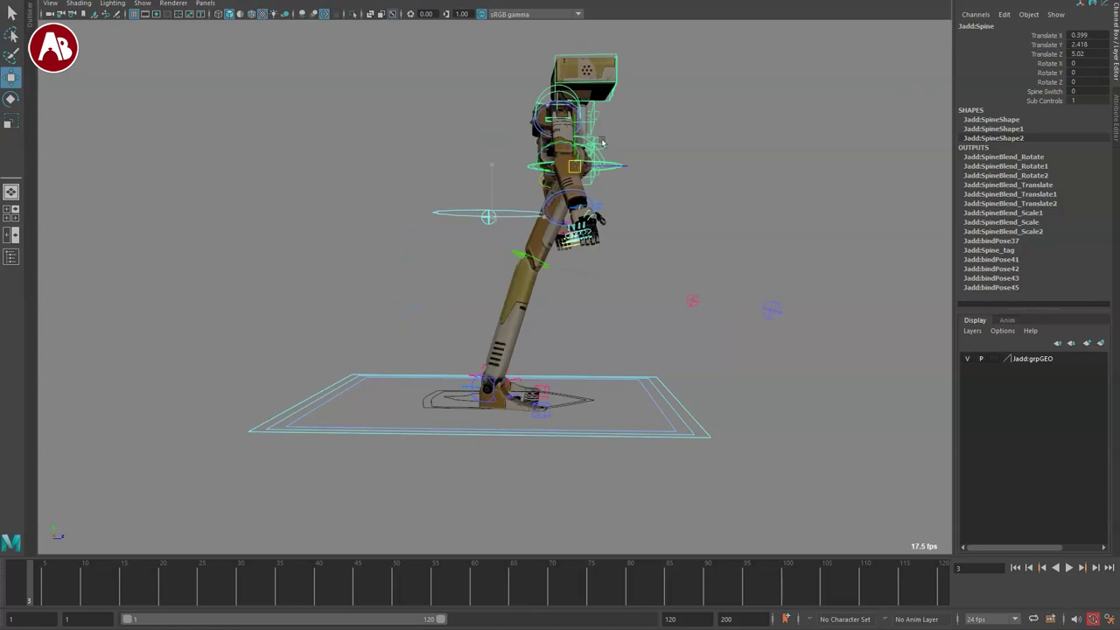
pyautogui.moveTo(602, 142); pyautogui.dragTo(687, 219)
pyautogui.hotkey('ctrl', 'z')
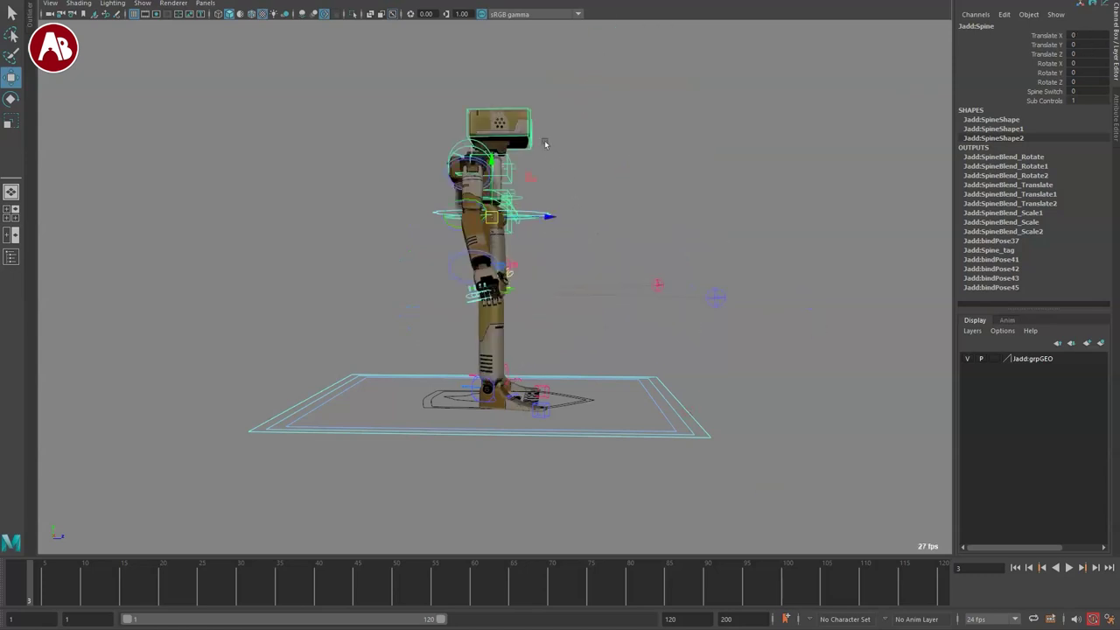
# Step: Try another adjustment with the Spine control selected, undo it and clear the selection
pyautogui.moveTo(548, 145); pyautogui.dragTo(518, 133)
pyautogui.hotkey('ctrl', 'z')
pyautogui.hotkey('ctrl', 'z')
pyautogui.click(380, 215)
pyautogui.press('q')
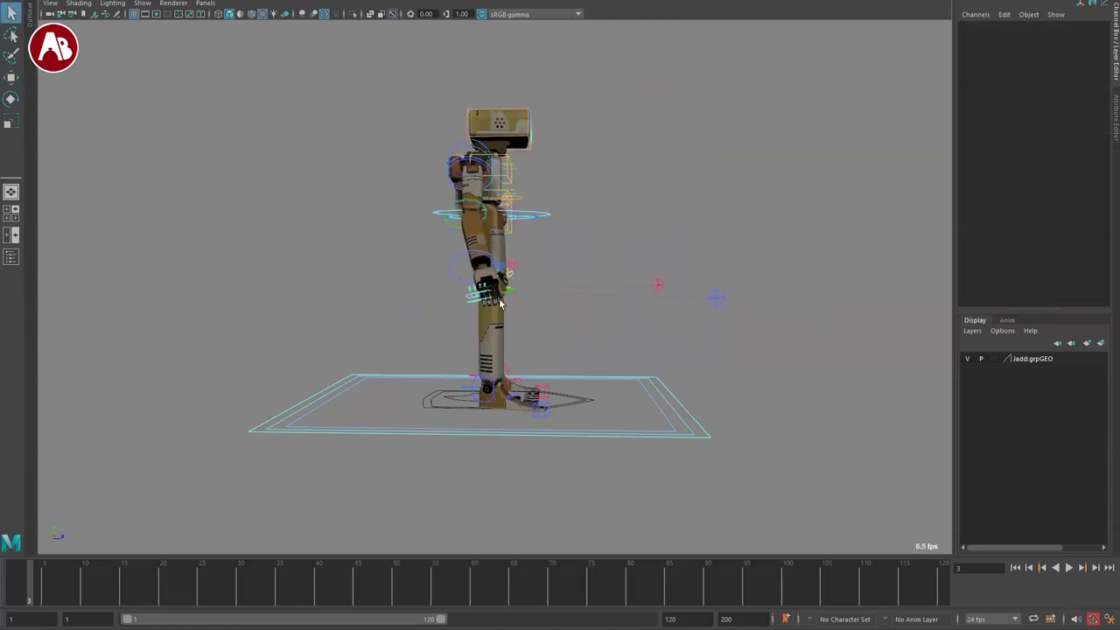
# Step: Examine the robot from the front, moving from the full body to a closer look at its head and upper body
pyautogui.keyDown('alt'); pyautogui.moveTo(542, 399); pyautogui.dragTo(439, 398); pyautogui.keyUp('alt')
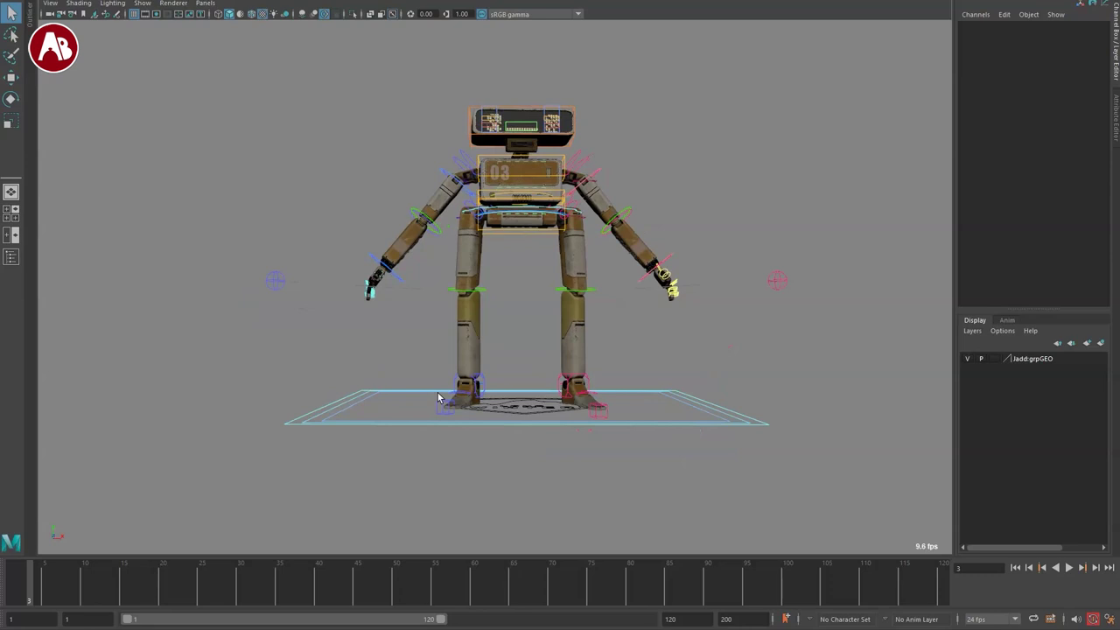
pyautogui.keyDown('alt'); pyautogui.moveTo(408, 357); pyautogui.dragTo(456, 379, button='right'); pyautogui.keyUp('alt')
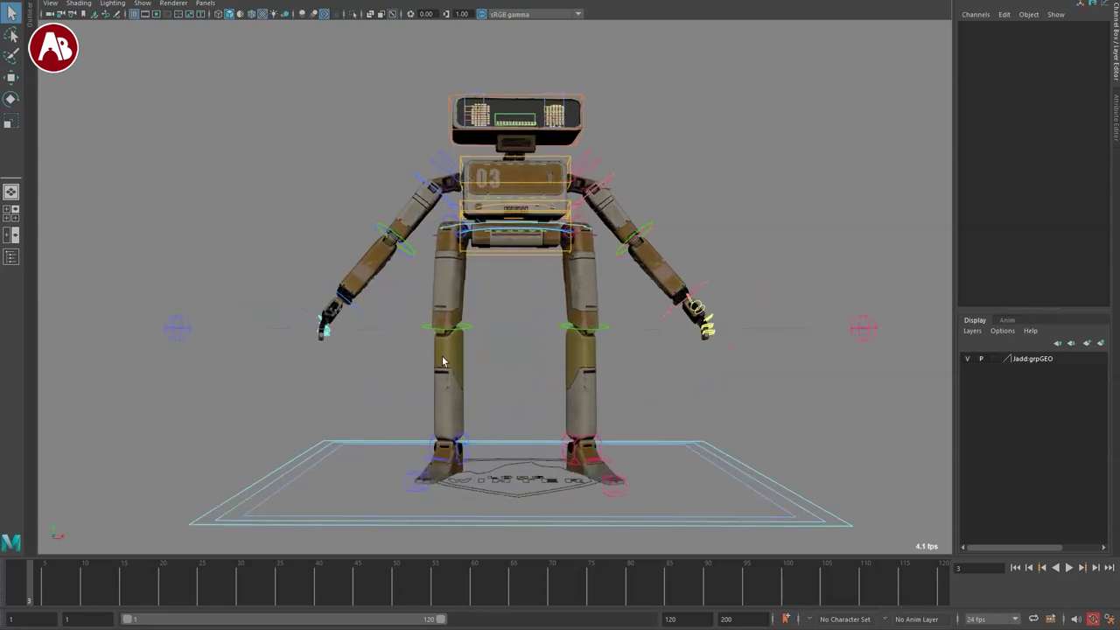
pyautogui.keyDown('alt'); pyautogui.moveTo(443, 361); pyautogui.dragTo(465, 364, button='middle'); pyautogui.keyUp('alt')
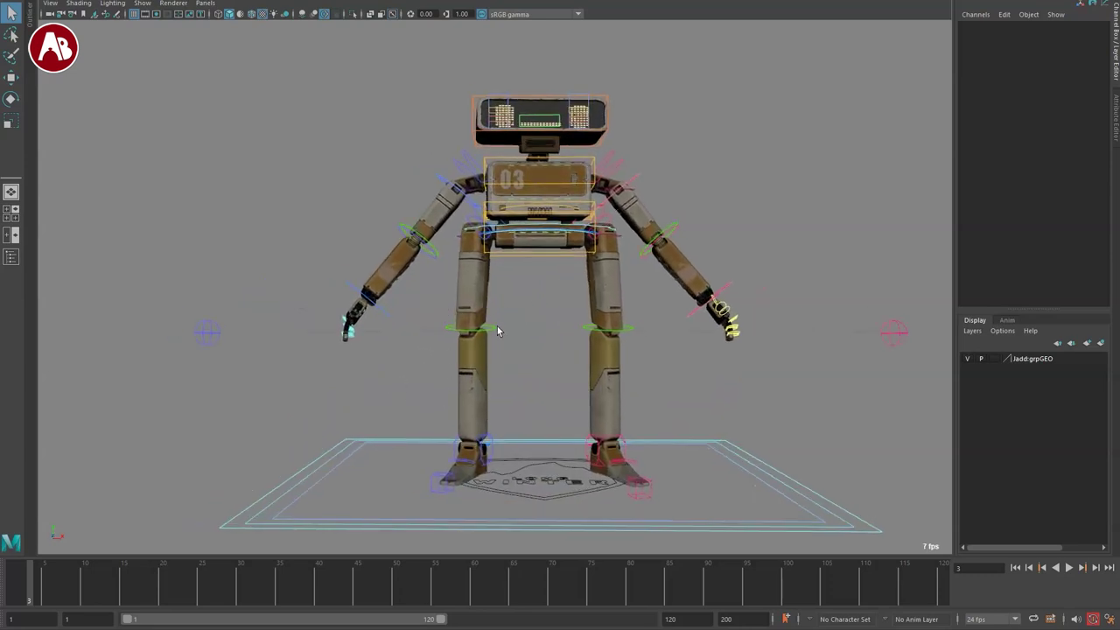
pyautogui.keyDown('alt'); pyautogui.moveTo(497, 331); pyautogui.dragTo(464, 316); pyautogui.keyUp('alt')
pyautogui.keyDown('alt'); pyautogui.moveTo(464, 284); pyautogui.dragTo(507, 376, button='right'); pyautogui.keyUp('alt')
pyautogui.keyDown('alt'); pyautogui.moveTo(508, 376); pyautogui.dragTo(487, 337); pyautogui.keyUp('alt')
pyautogui.keyDown('alt'); pyautogui.moveTo(487, 338); pyautogui.dragTo(475, 438, button='middle'); pyautogui.keyUp('alt')
pyautogui.keyDown('alt'); pyautogui.moveTo(454, 395); pyautogui.dragTo(587, 535, button='right'); pyautogui.keyUp('alt')
pyautogui.keyDown('alt'); pyautogui.moveTo(479, 350); pyautogui.dragTo(490, 313); pyautogui.keyUp('alt')
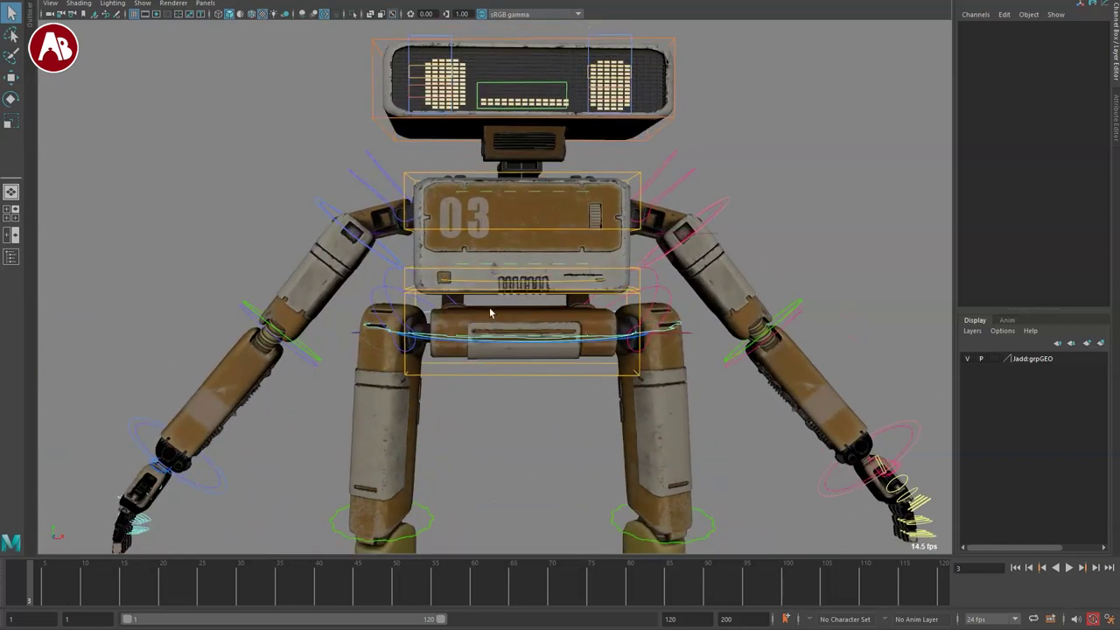
# Step: Rotate both clavicle controls together to a Rotate Z of 25.2, and set the right clavicle's Rotate Z to about -25.36
pyautogui.click(375, 171)
pyautogui.keyDown('alt'); pyautogui.moveTo(682, 244); pyautogui.dragTo(661, 309, button='middle'); pyautogui.keyUp('alt')
pyautogui.keyDown('alt'); pyautogui.moveTo(660, 309); pyautogui.dragTo(555, 360, button='right'); pyautogui.keyUp('alt')
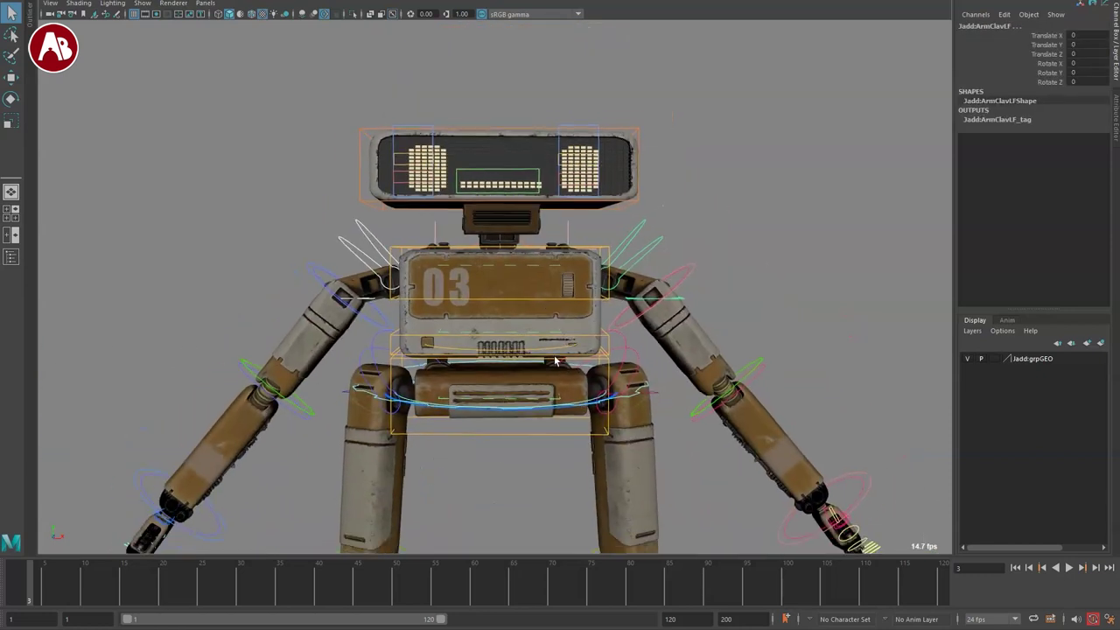
pyautogui.moveTo(545, 207)
pyautogui.mouseDown()
pyautogui.moveTo(526, 227)
pyautogui.moveTo(573, 200)
pyautogui.moveTo(529, 221)
pyautogui.mouseUp()
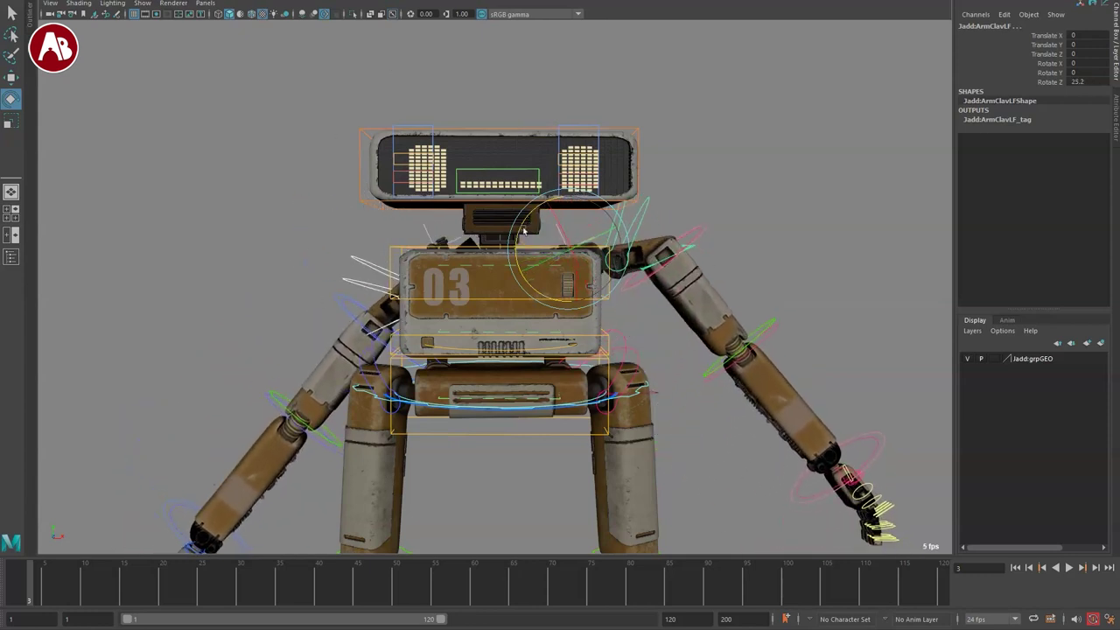
pyautogui.press('q')
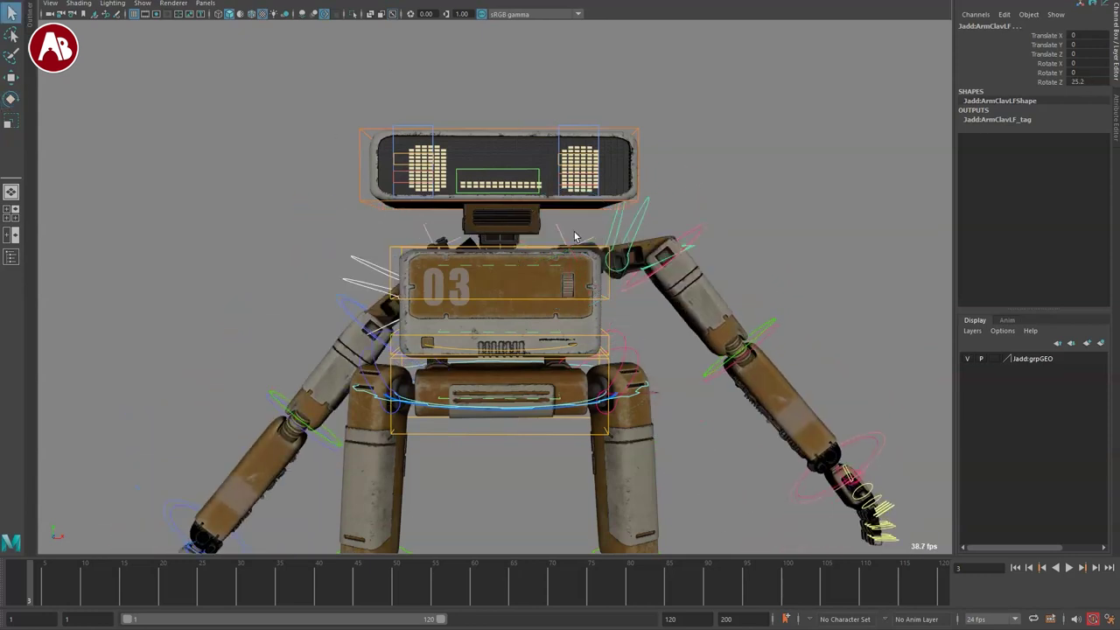
pyautogui.moveTo(454, 194); pyautogui.dragTo(486, 236)
pyautogui.press('q')
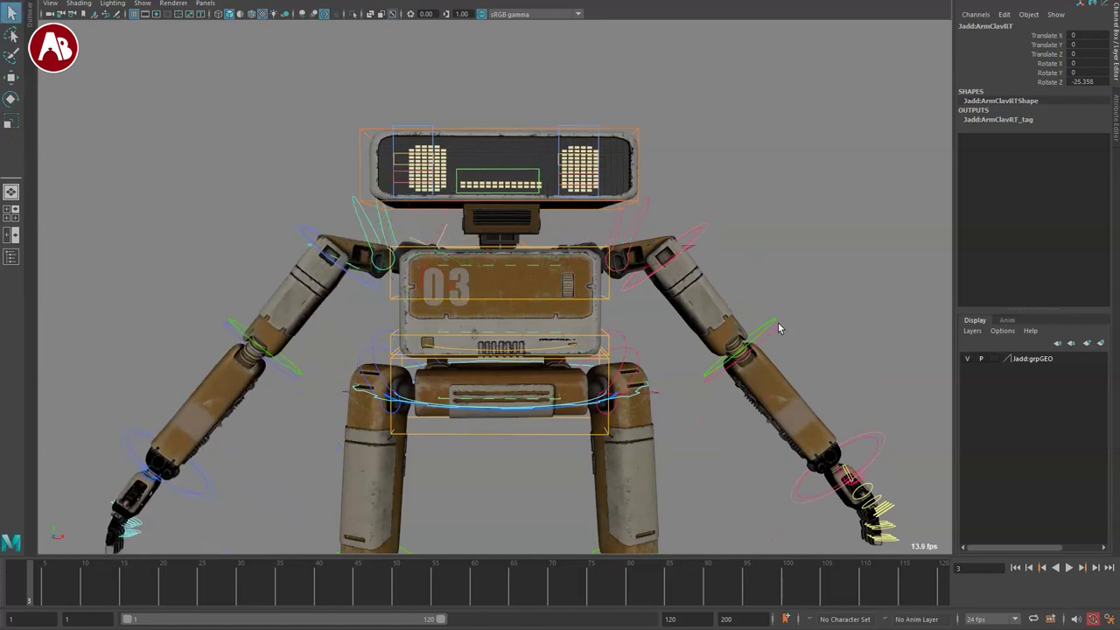
# Step: Try rotating both arms' elbow FK controls together, and undo the rotation
pyautogui.click(777, 328)
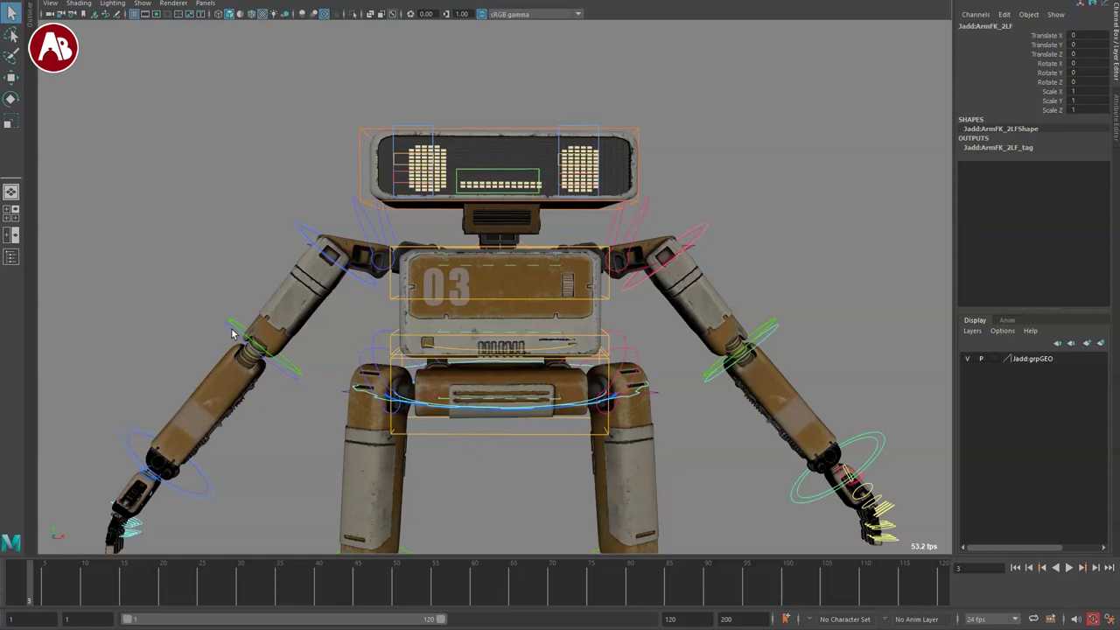
pyautogui.press('e')
pyautogui.keyDown('alt'); pyautogui.moveTo(535, 395); pyautogui.dragTo(420, 385, button='right'); pyautogui.keyUp('alt')
pyautogui.moveTo(342, 318); pyautogui.dragTo(340, 388)
pyautogui.hotkey('ctrl', 'z')
pyautogui.press('q')
# Step: Try rotating the left and right clavicle controls together again, and undo the rotation
pyautogui.click(403, 251)
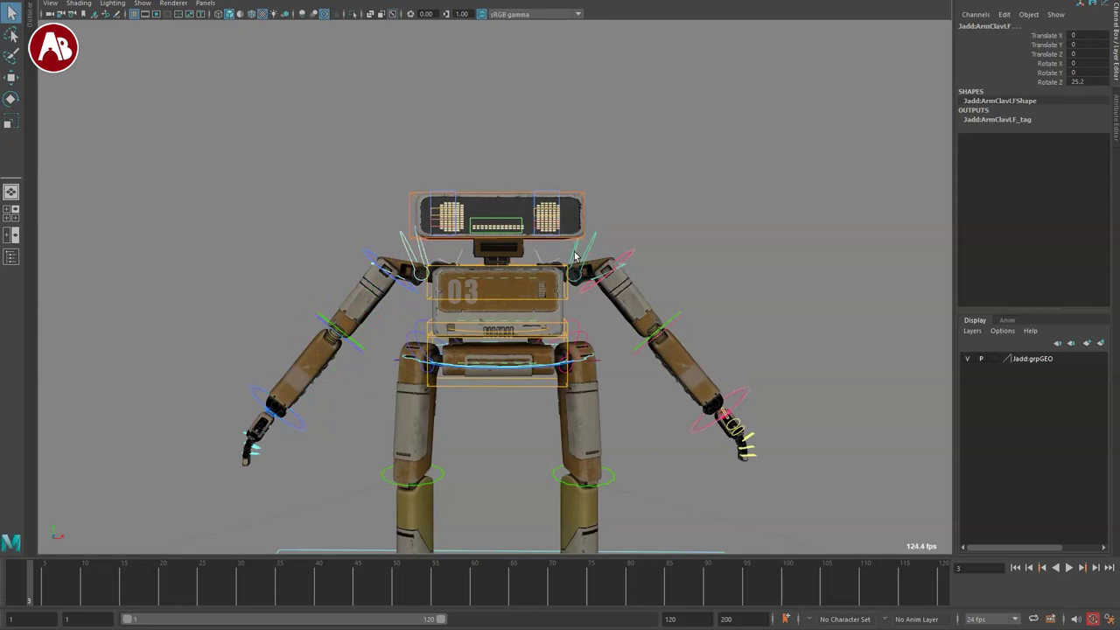
pyautogui.press('e')
pyautogui.moveTo(573, 254); pyautogui.dragTo(538, 226)
pyautogui.hotkey('ctrl', 'z')
pyautogui.press('q')
# Step: Review the raised shoulders and full-body pose from several angles, and clear the control selection
pyautogui.keyDown('alt'); pyautogui.moveTo(505, 356); pyautogui.dragTo(475, 352, button='middle'); pyautogui.keyUp('alt')
pyautogui.keyDown('alt'); pyautogui.moveTo(475, 352); pyautogui.dragTo(470, 314, button='right'); pyautogui.keyUp('alt')
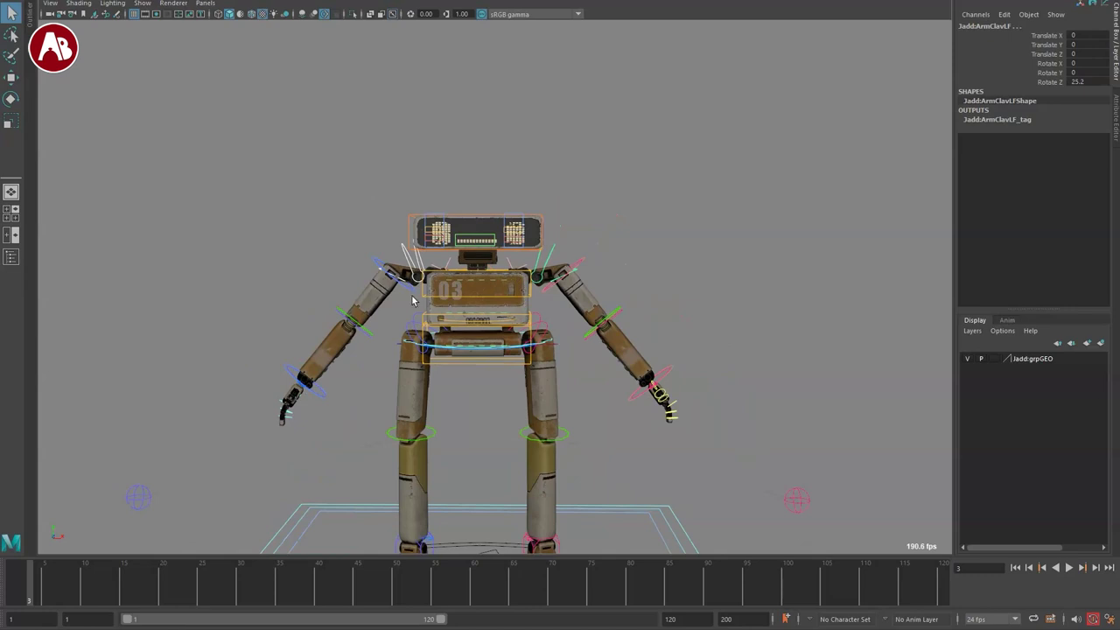
pyautogui.keyDown('alt'); pyautogui.moveTo(461, 369); pyautogui.dragTo(542, 363); pyautogui.keyUp('alt')
pyautogui.keyDown('alt'); pyautogui.moveTo(527, 245); pyautogui.dragTo(464, 229); pyautogui.keyUp('alt')
pyautogui.press('e')
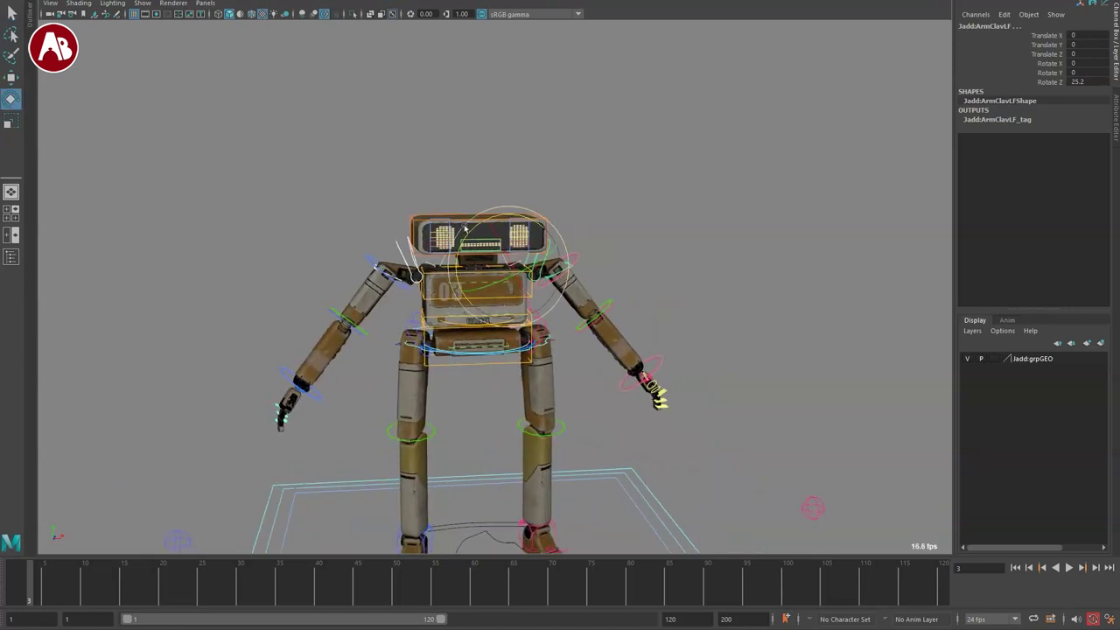
pyautogui.keyDown('alt'); pyautogui.moveTo(482, 309); pyautogui.dragTo(481, 224); pyautogui.keyUp('alt')
pyautogui.press('e')
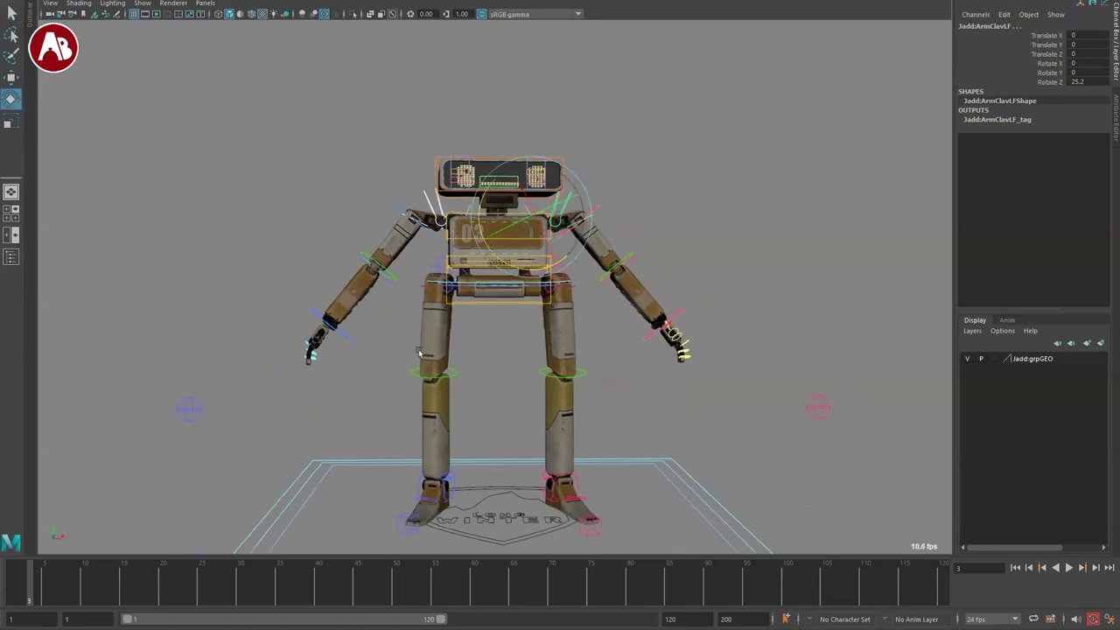
pyautogui.press('q')
pyautogui.click(360, 346)
pyautogui.keyDown('alt'); pyautogui.moveTo(359, 345); pyautogui.dragTo(592, 428); pyautogui.keyUp('alt')
pyautogui.keyDown('alt'); pyautogui.moveTo(372, 347); pyautogui.dragTo(539, 367); pyautogui.keyUp('alt')
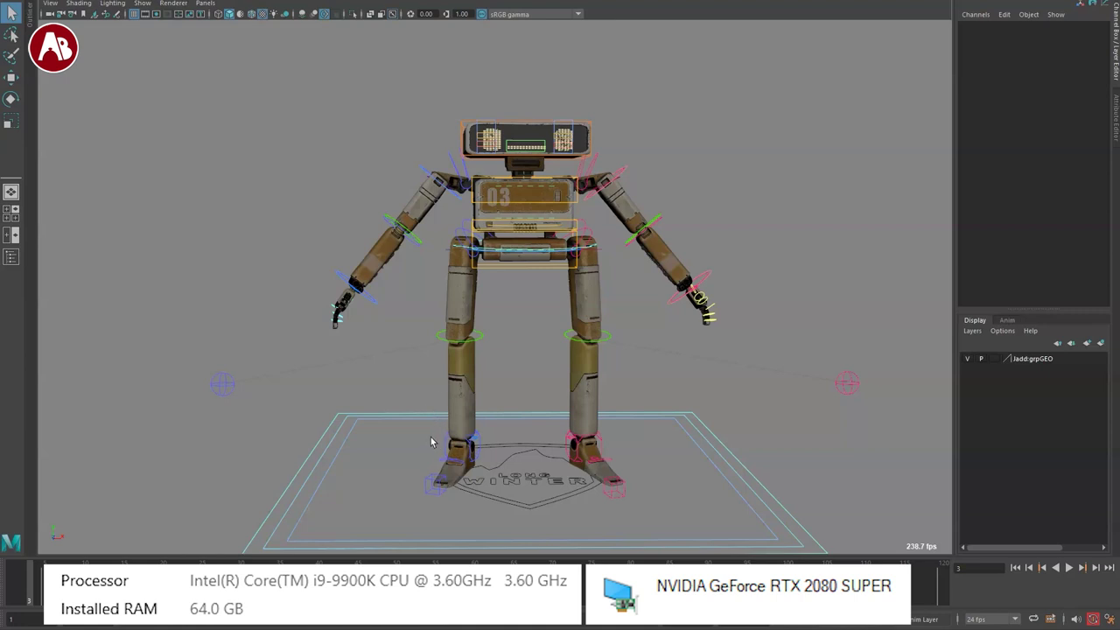
pyautogui.keyDown('alt'); pyautogui.moveTo(399, 459); pyautogui.dragTo(410, 446); pyautogui.keyUp('alt')
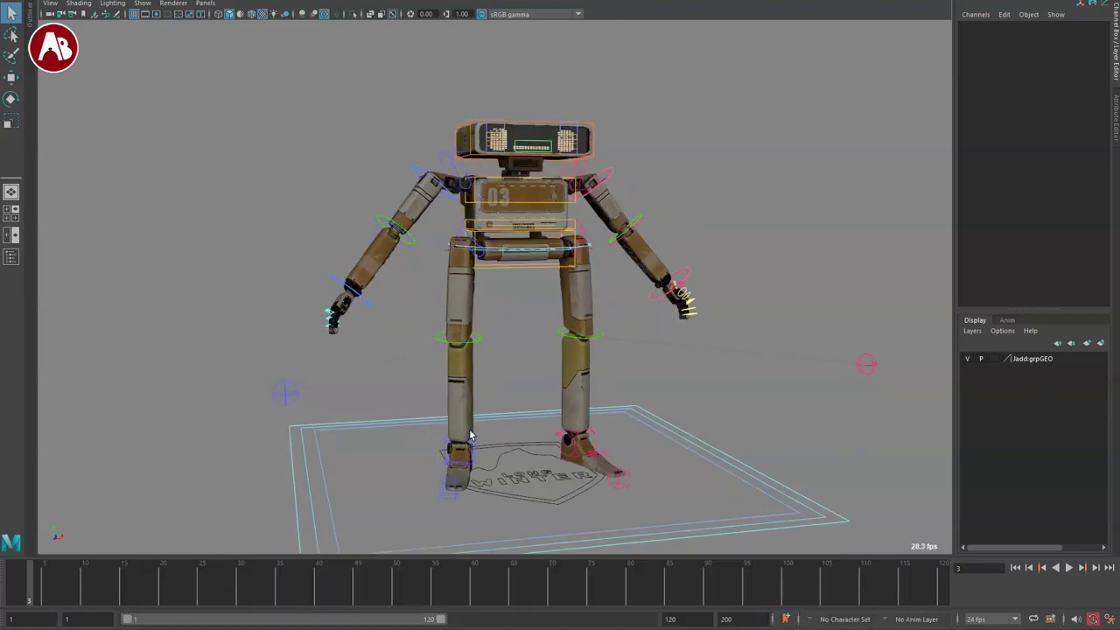
# Step: Inspect the robot's model close up from several angles and return to a full-body view
pyautogui.keyDown('alt'); pyautogui.moveTo(443, 400); pyautogui.dragTo(504, 472, button='right'); pyautogui.keyUp('alt')
pyautogui.keyDown('alt'); pyautogui.moveTo(505, 472); pyautogui.dragTo(560, 306, button='middle'); pyautogui.keyUp('alt')
pyautogui.click(481, 457)
pyautogui.click(459, 172)
pyautogui.keyDown('alt'); pyautogui.moveTo(494, 252); pyautogui.dragTo(493, 301, button='middle'); pyautogui.keyUp('alt')
pyautogui.keyDown('alt'); pyautogui.moveTo(493, 301); pyautogui.dragTo(406, 299); pyautogui.keyUp('alt')
pyautogui.click(488, 154)
pyautogui.keyDown('alt'); pyautogui.moveTo(514, 254); pyautogui.dragTo(450, 210); pyautogui.keyUp('alt')
pyautogui.click(457, 188)
pyautogui.click(487, 147)
pyautogui.click(551, 198)
pyautogui.keyDown('alt'); pyautogui.moveTo(626, 266); pyautogui.dragTo(486, 277, button='right'); pyautogui.keyUp('alt')
pyautogui.keyDown('alt'); pyautogui.moveTo(486, 276); pyautogui.dragTo(496, 350, button='middle'); pyautogui.keyUp('alt')
pyautogui.keyDown('alt'); pyautogui.moveTo(496, 350); pyautogui.dragTo(463, 384); pyautogui.keyUp('alt')
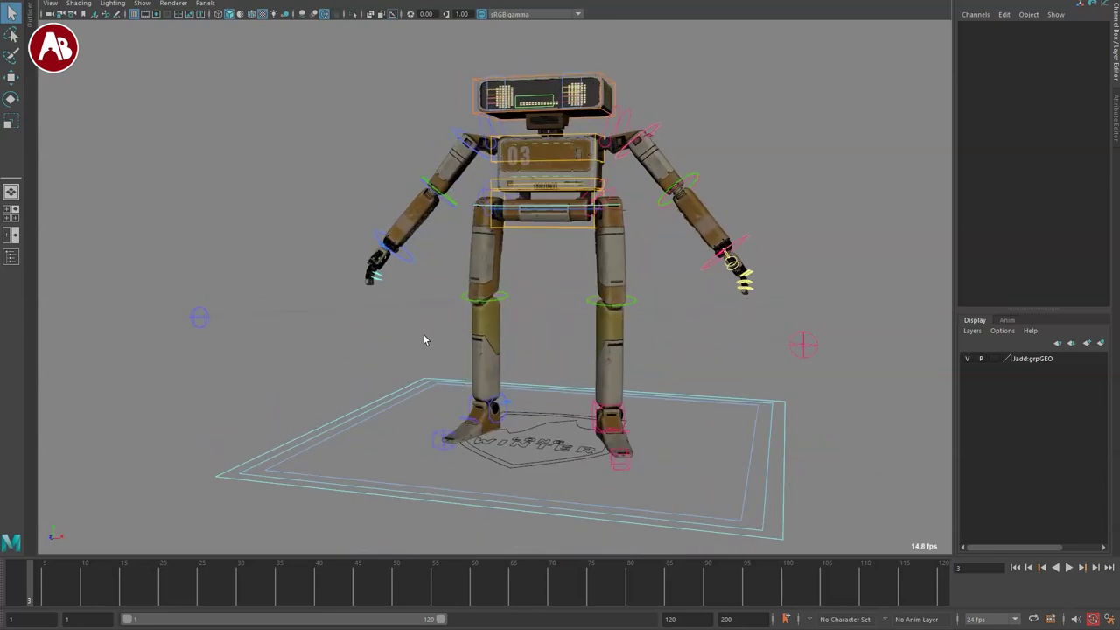
pyautogui.keyDown('alt'); pyautogui.moveTo(393, 325); pyautogui.dragTo(569, 342); pyautogui.keyUp('alt')
# Step: Look over the Recent characters in the LWS Character Manager and move its window back out of view
pyautogui.moveTo(0, 35); pyautogui.dragTo(284, 39)
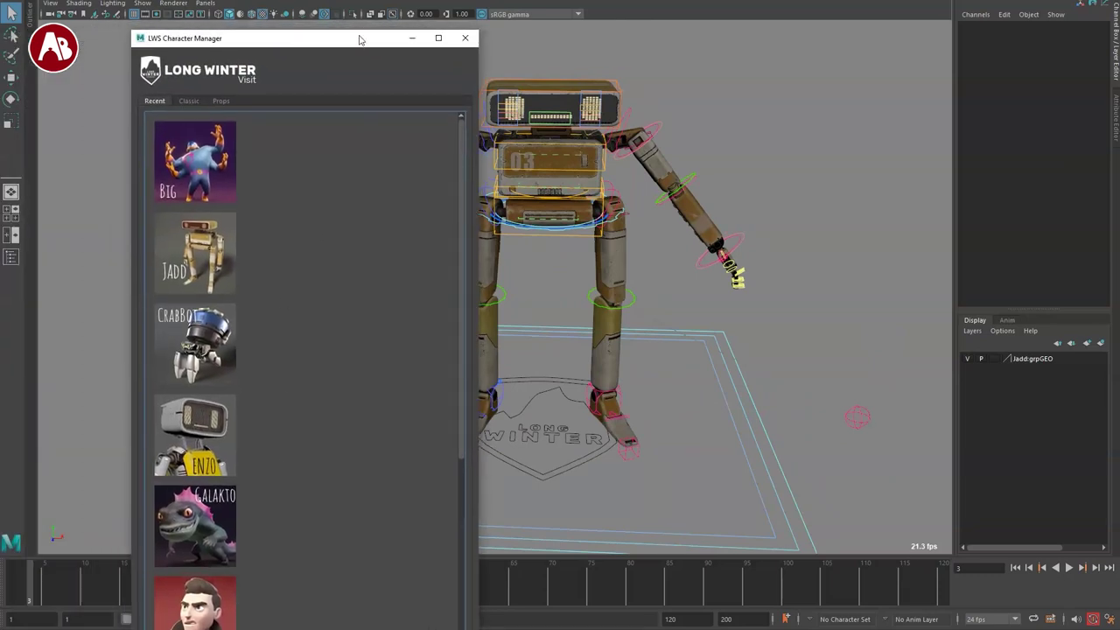
pyautogui.moveTo(359, 30)
pyautogui.mouseDown()
pyautogui.moveTo(346, 439)
pyautogui.moveTo(386, 17)
pyautogui.moveTo(374, 170)
pyautogui.moveTo(358, 28)
pyautogui.mouseUp()
pyautogui.moveTo(478, 132); pyautogui.dragTo(478, 102)
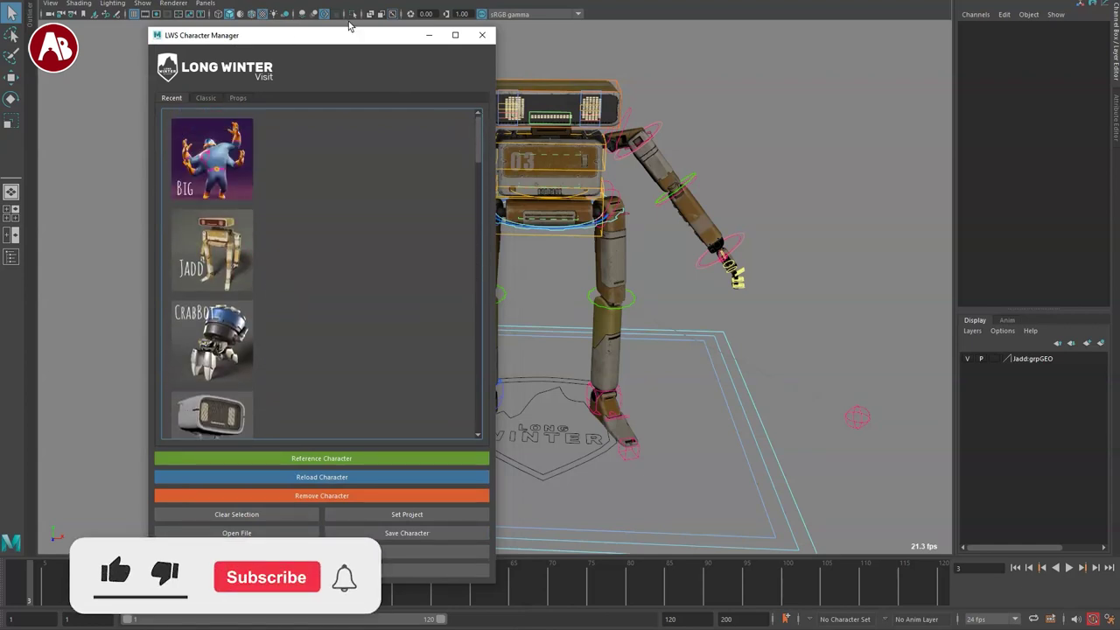
pyautogui.moveTo(370, 37); pyautogui.dragTo(0, 59)
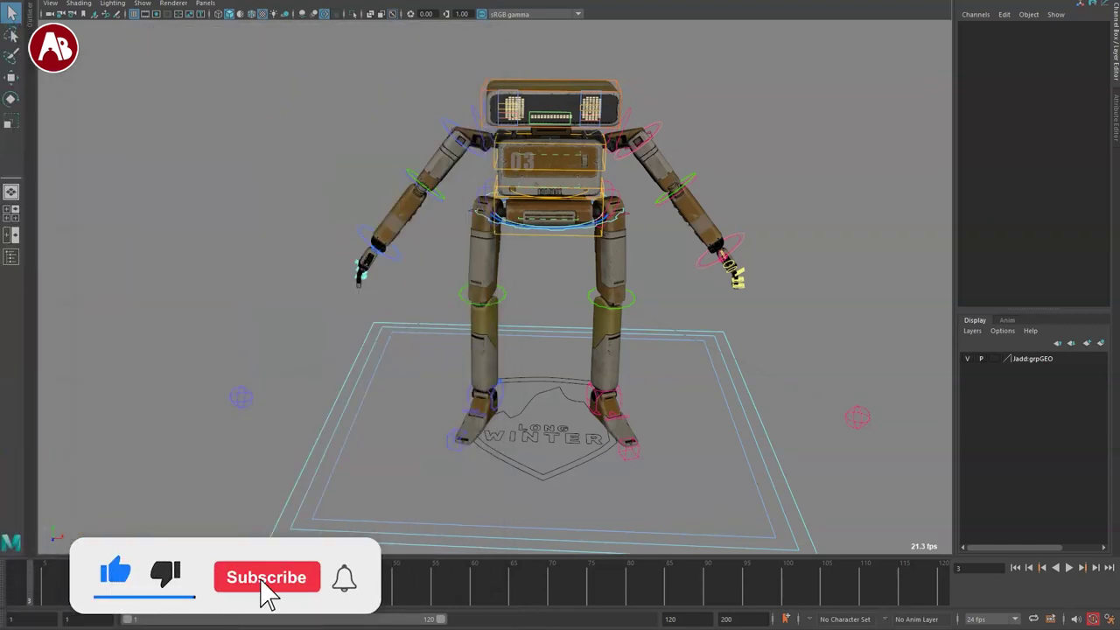
# Step: View the whole robot and its ground controls from a lower front angle
pyautogui.moveTo(411, 366)
pyautogui.keyDown('alt'); pyautogui.mouseDown()
pyautogui.moveTo(411, 345)
pyautogui.moveTo(426, 351)
pyautogui.mouseUp(); pyautogui.keyUp('alt')
pyautogui.keyDown('alt'); pyautogui.moveTo(426, 352); pyautogui.dragTo(392, 336, button='middle'); pyautogui.keyUp('alt')
pyautogui.keyDown('alt'); pyautogui.moveTo(392, 341); pyautogui.dragTo(302, 206); pyautogui.keyUp('alt')
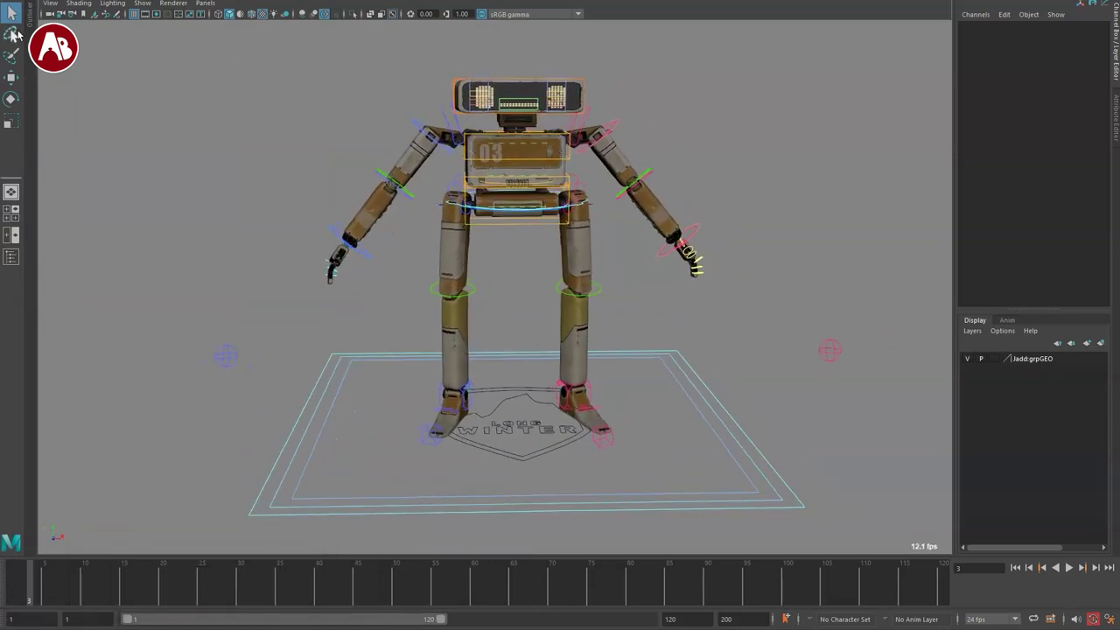